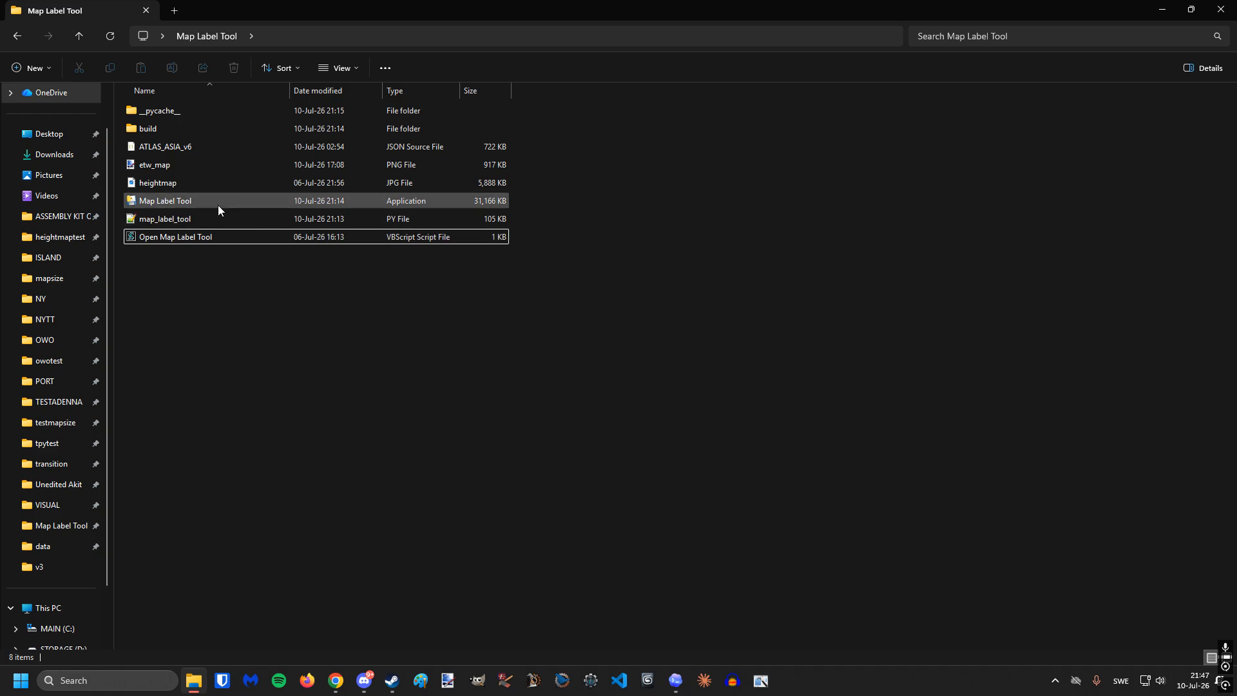
- Launch the Map Label Tool with the Open Map Label Tool script in its folder
left_click(202, 200)
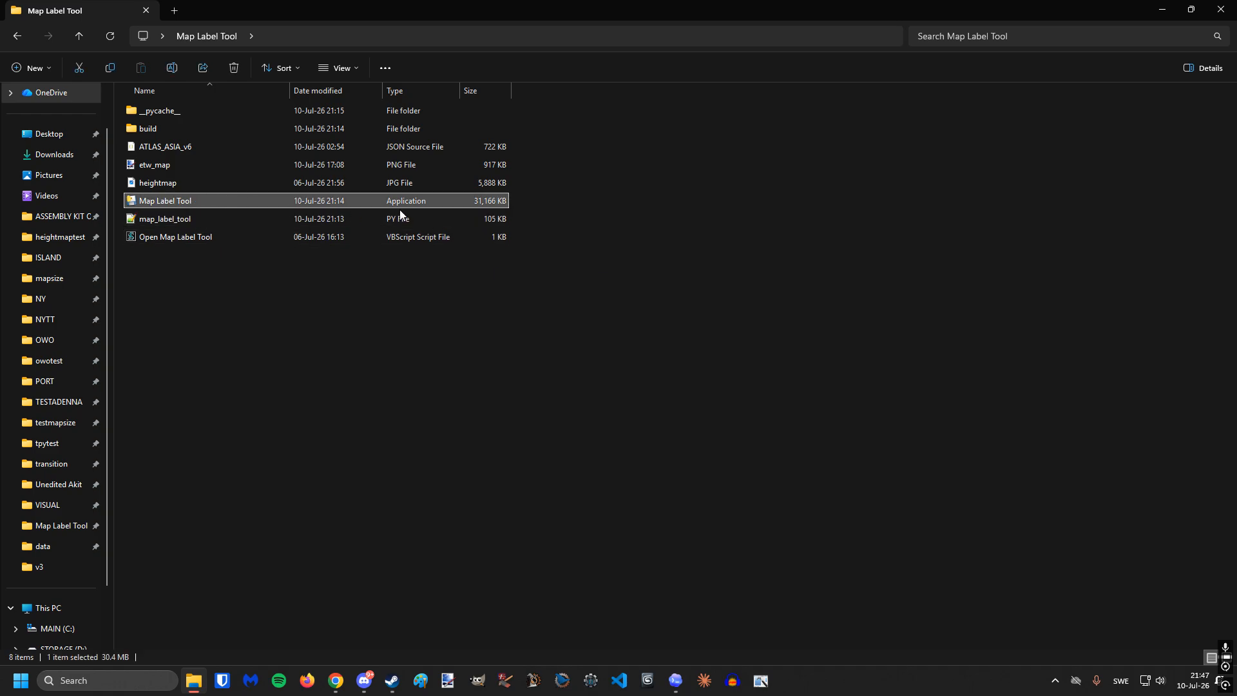
left_click(405, 341)
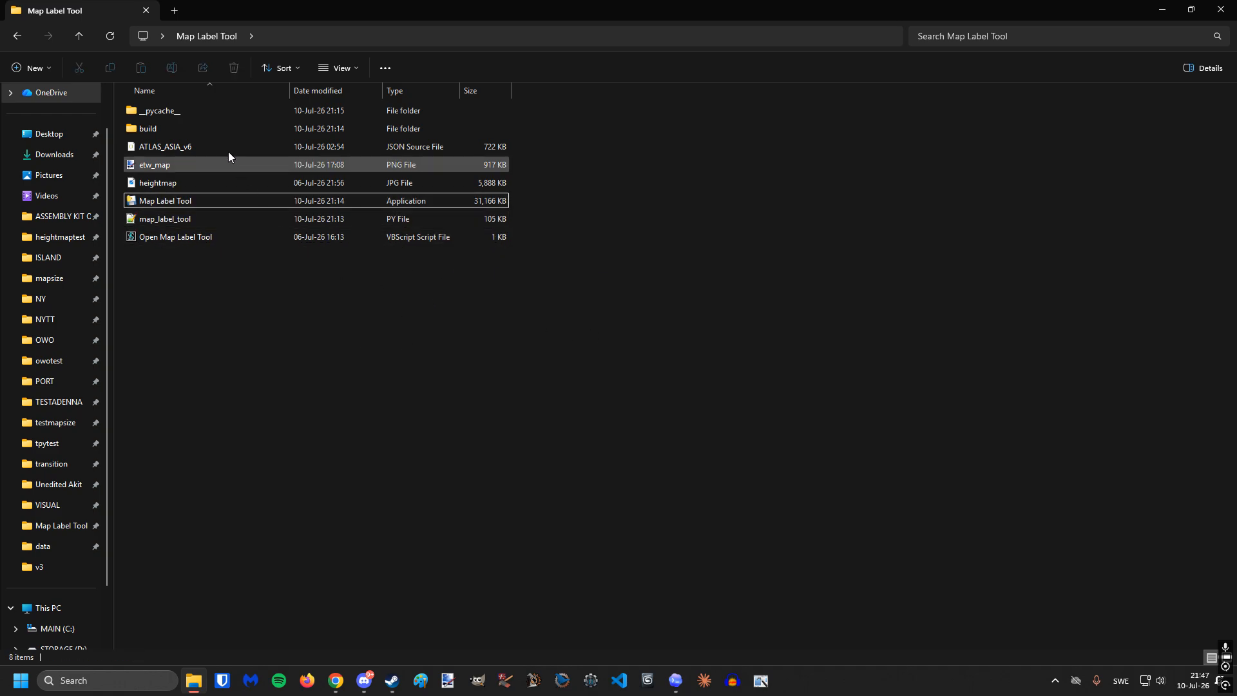
left_click(203, 238)
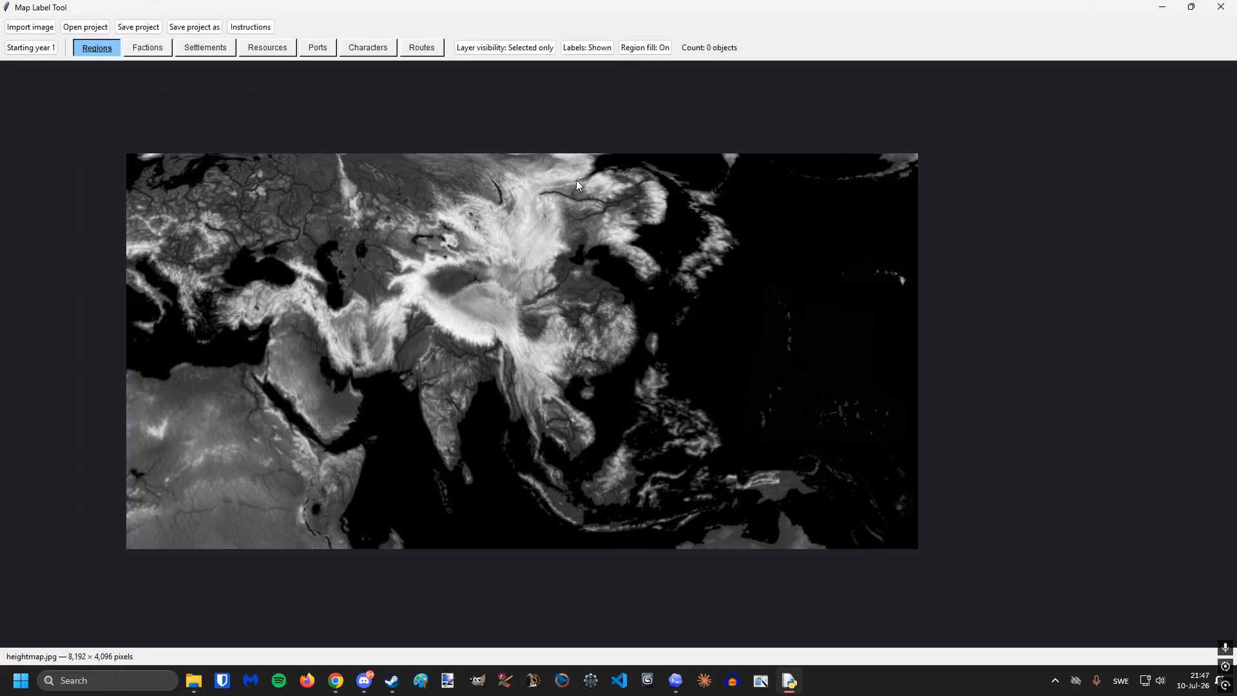
- Import the etw_map image as the map background
left_click(33, 29)
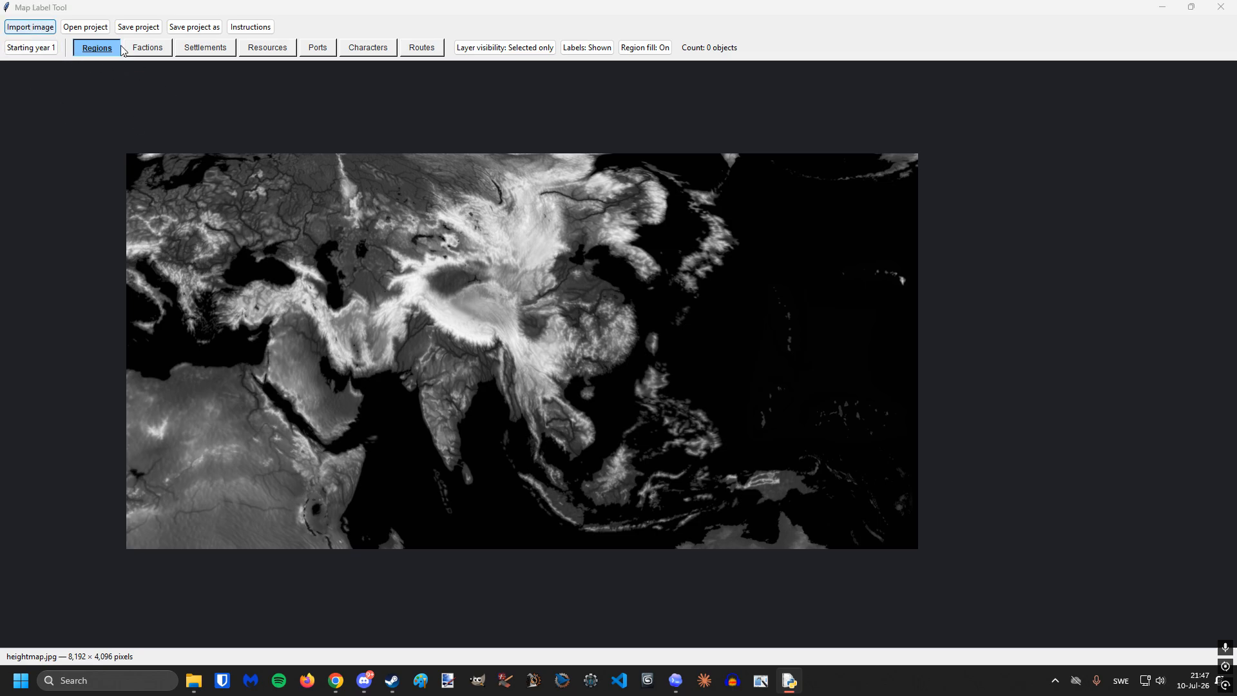
left_click(345, 139)
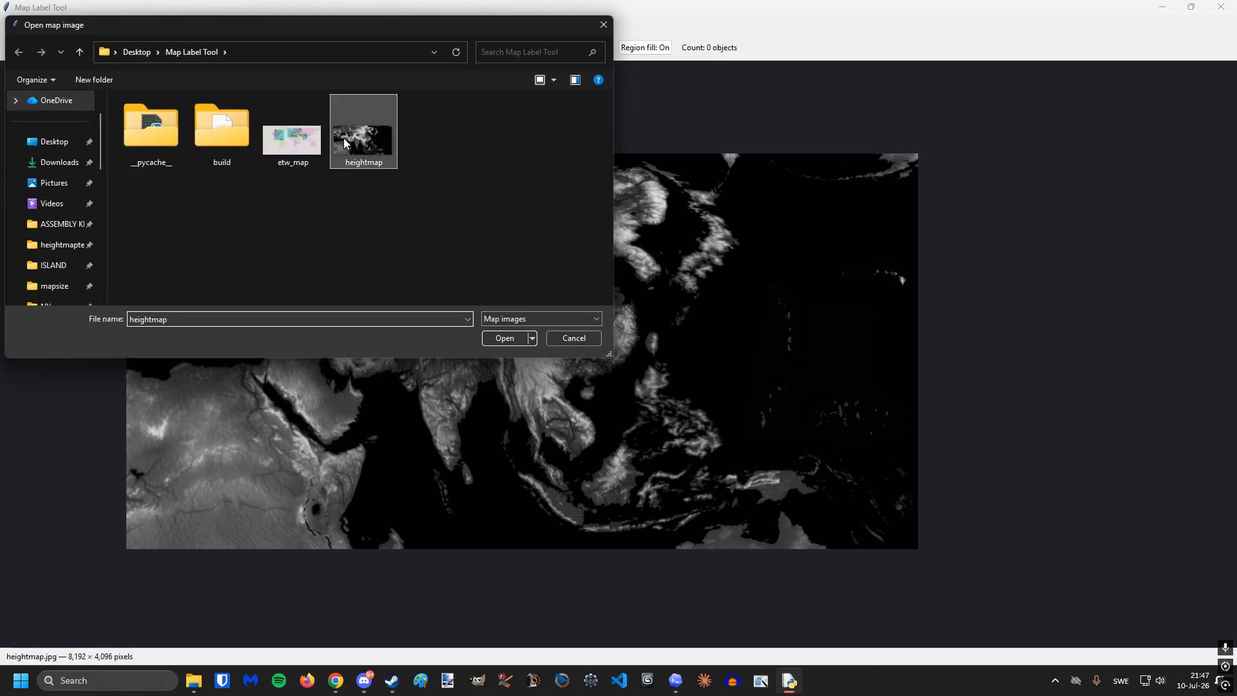
left_click(297, 147)
left_click(504, 338)
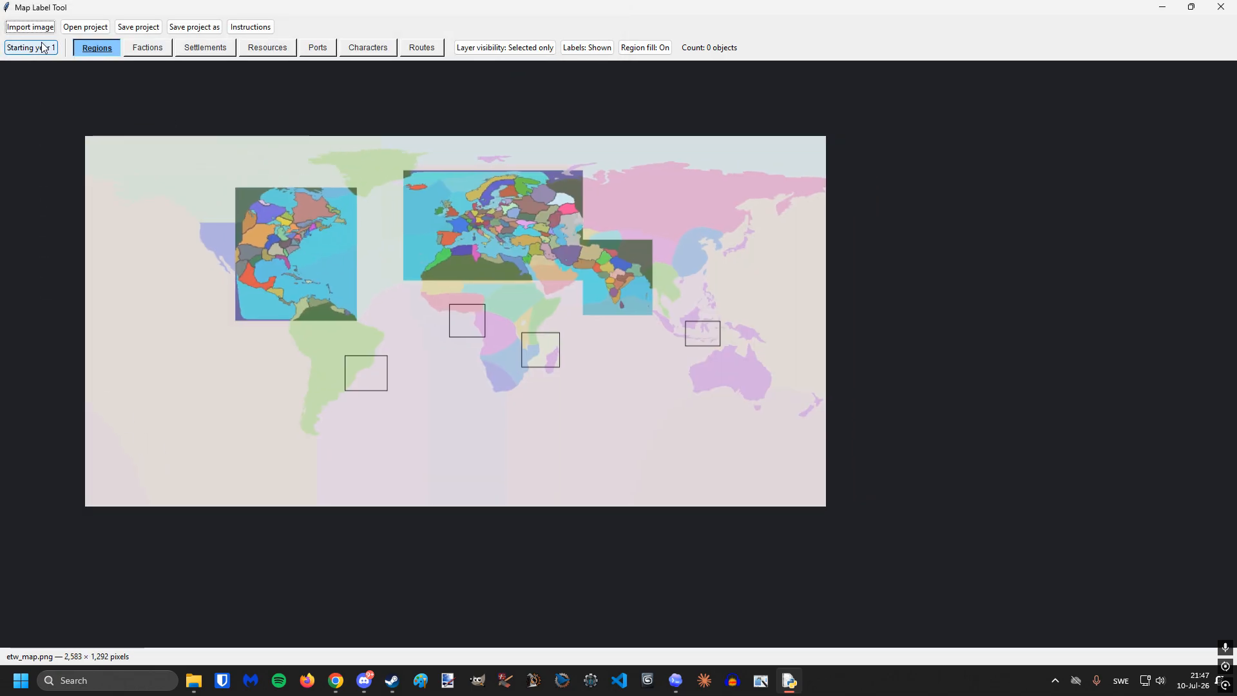
- Import the heightmap image as the map background
left_click(30, 26)
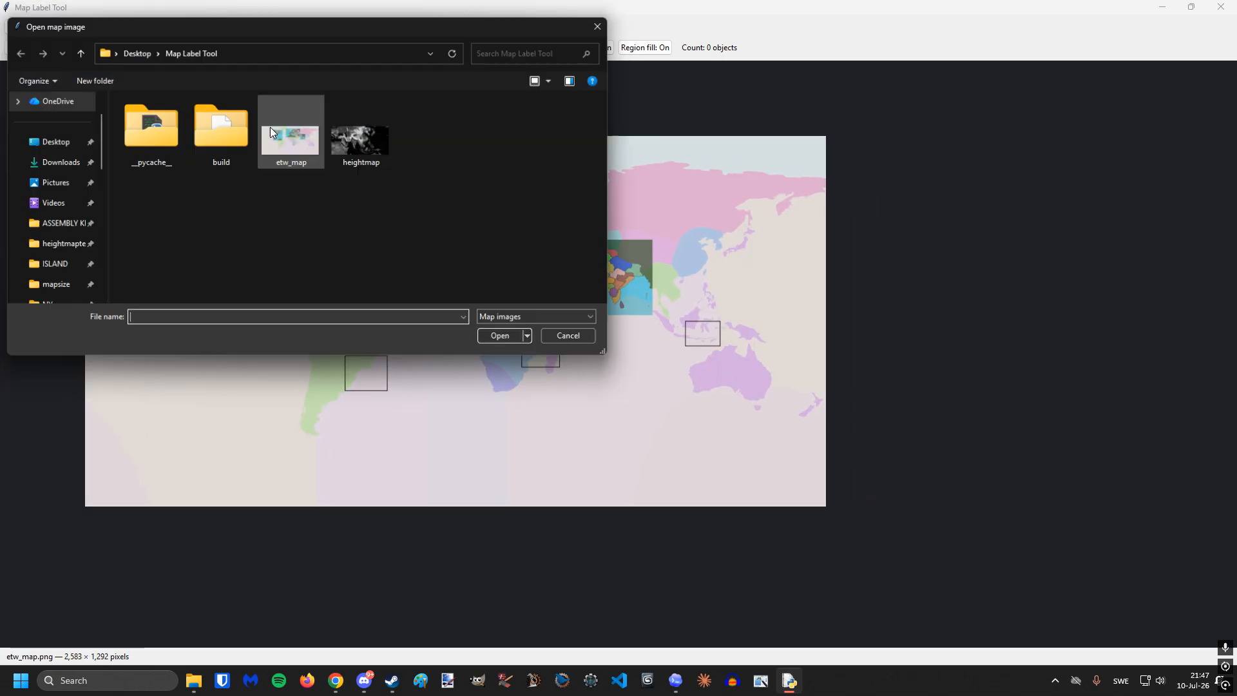
left_click(362, 135)
left_click(501, 335)
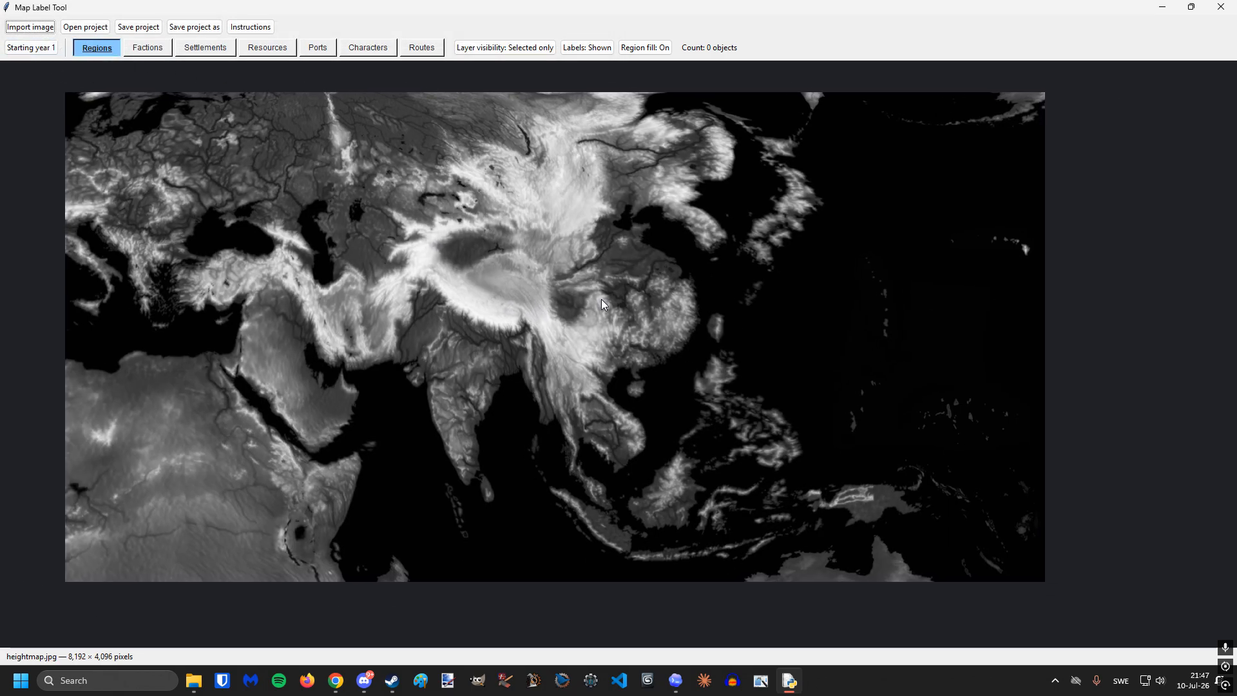
- Add a settlement pin near the southern coast of the large northern Philippine island and name it Manila
left_click(214, 52)
scroll(803, 439, "up", 6)
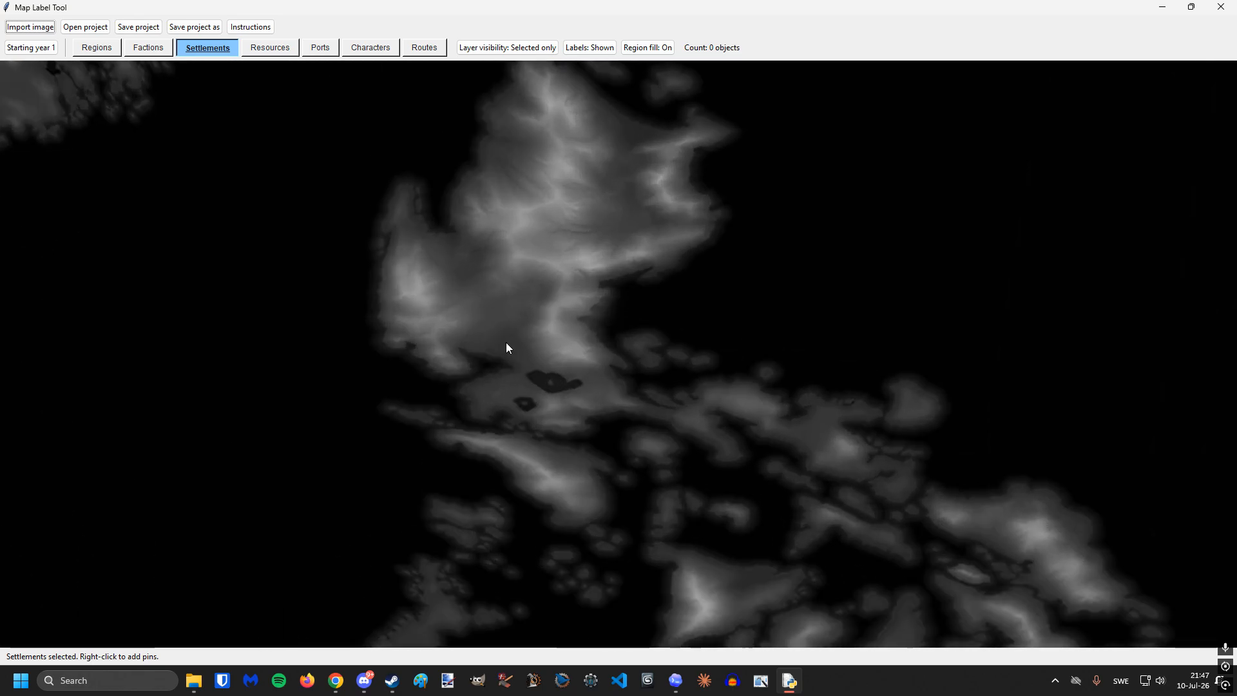
right_click(503, 343)
type("Manila")
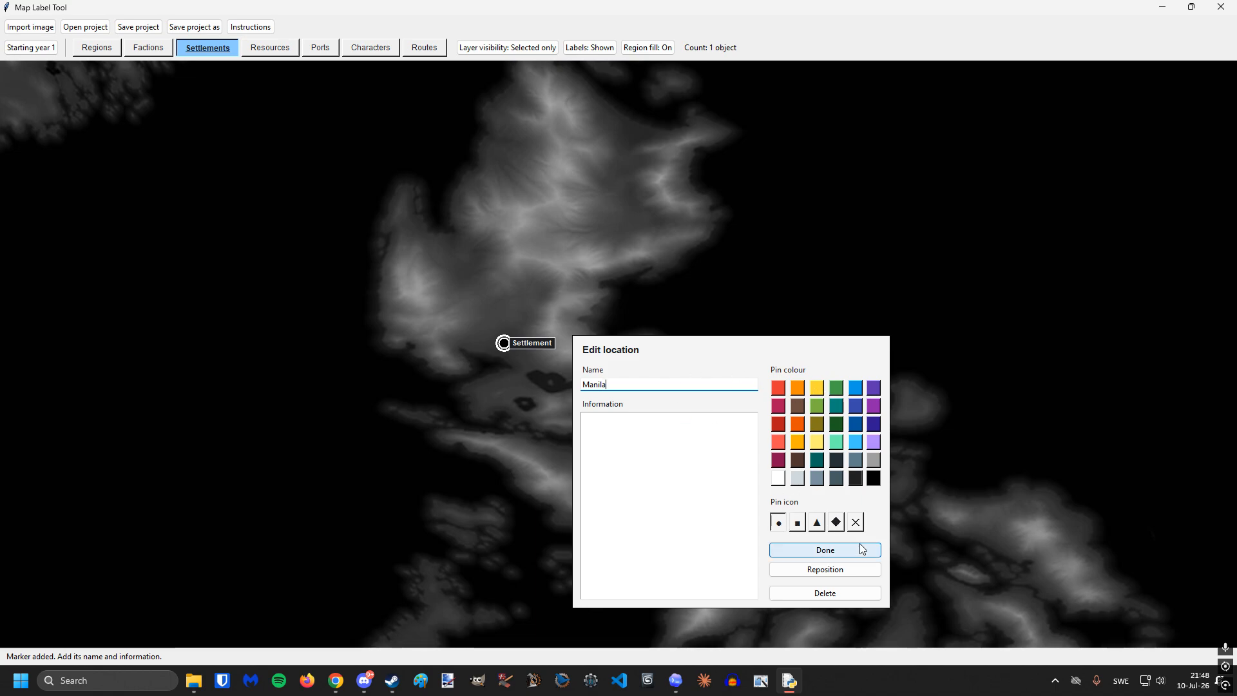
- Fill Manila's information with awndoaiwdma repeated four times and give the pin a yellow colour
left_click(641, 443)
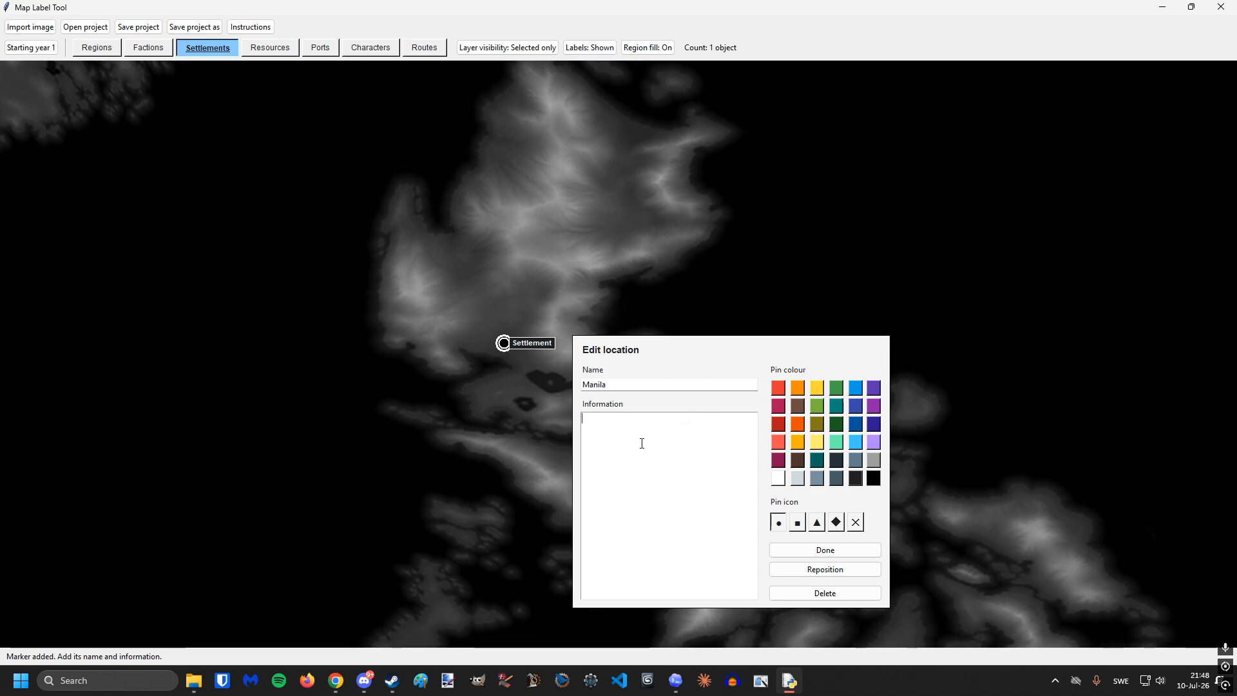
type("awndoaiwdma")
double_click(651, 417)
key("ctrl+c")
key("ctrl+v")
key("ctrl+v")
key("ctrl+v")
key("ctrl+v")
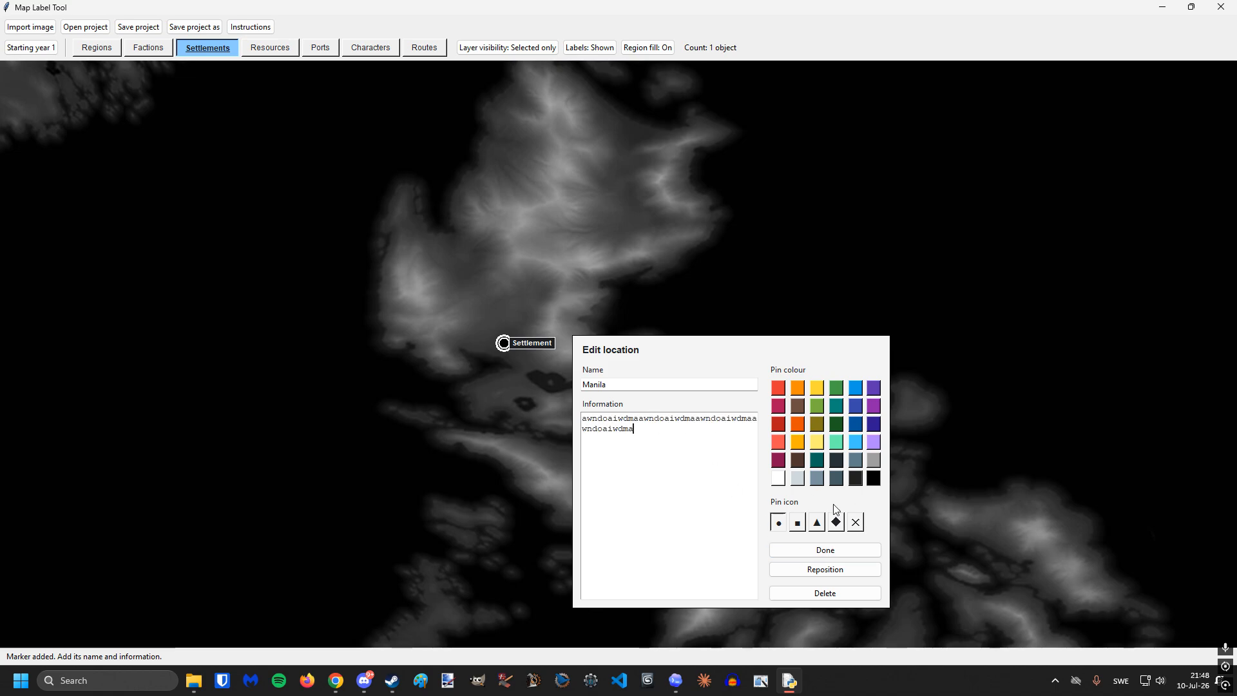
left_click(845, 547)
- View the Manila pin's information and reposition the pin southeast, onto the land between the bay and the large lake
left_click(503, 344)
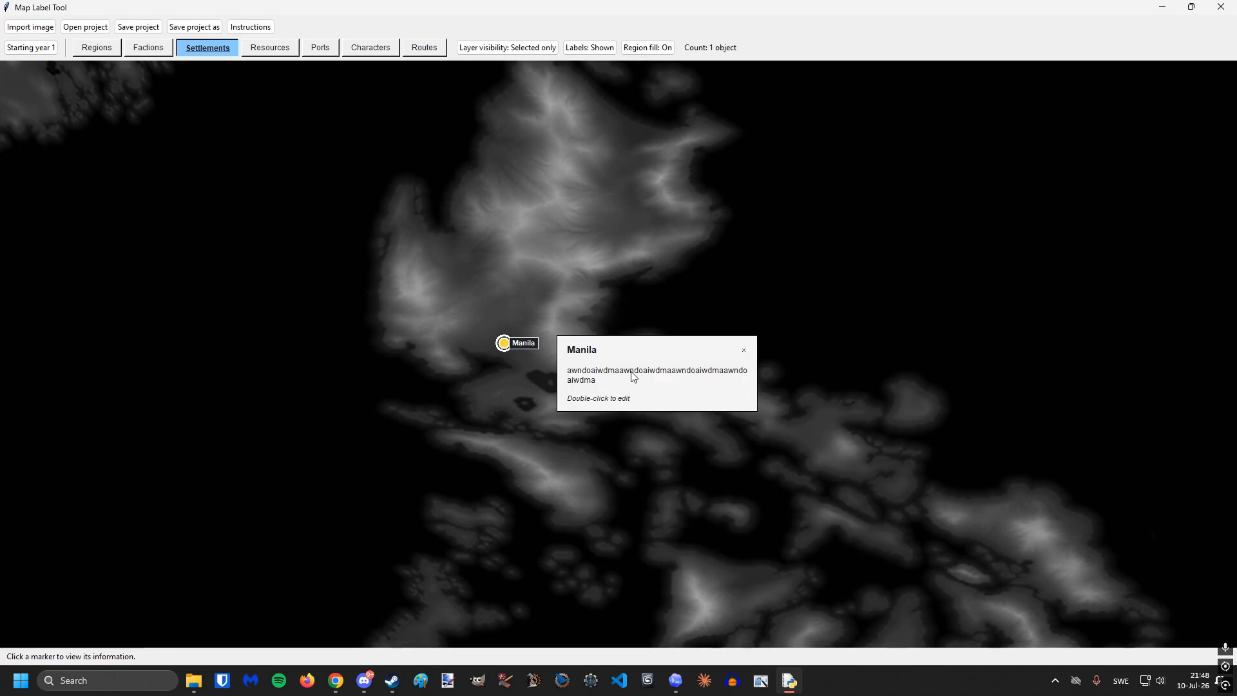
left_click(749, 496)
left_click(505, 344)
left_click(563, 322)
double_click(505, 343)
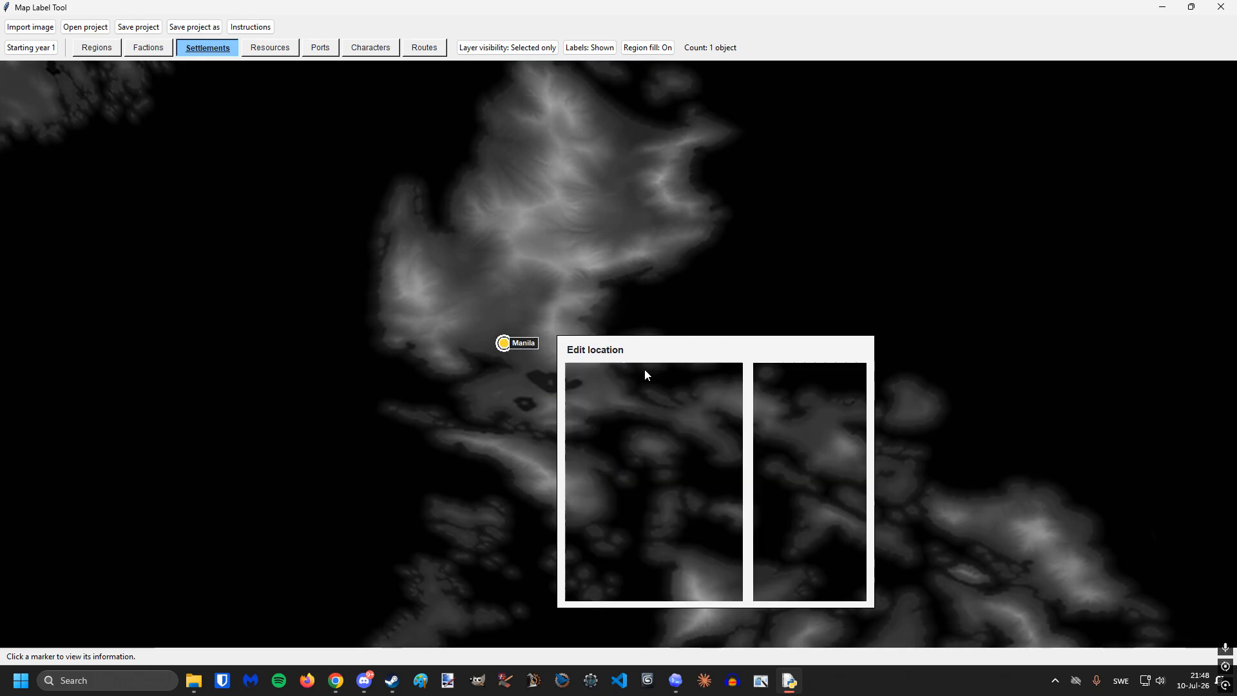
left_click(799, 566)
scroll(524, 331, "up", 6)
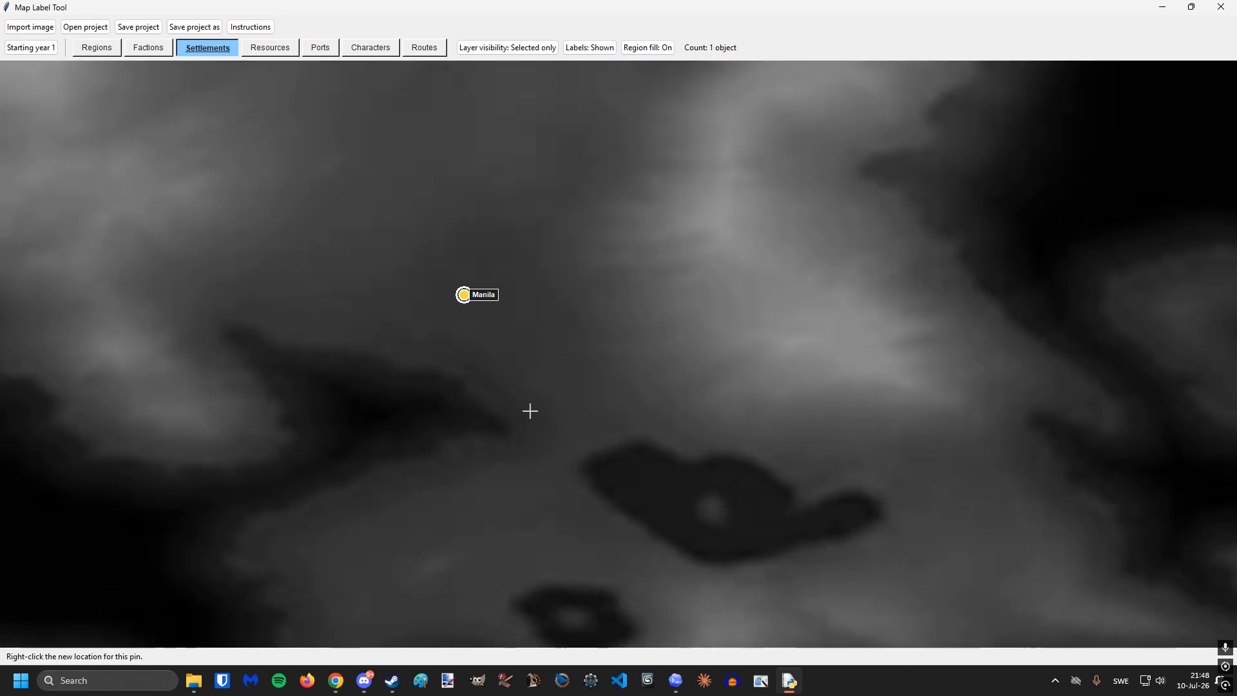
right_click(531, 408)
left_click(725, 350)
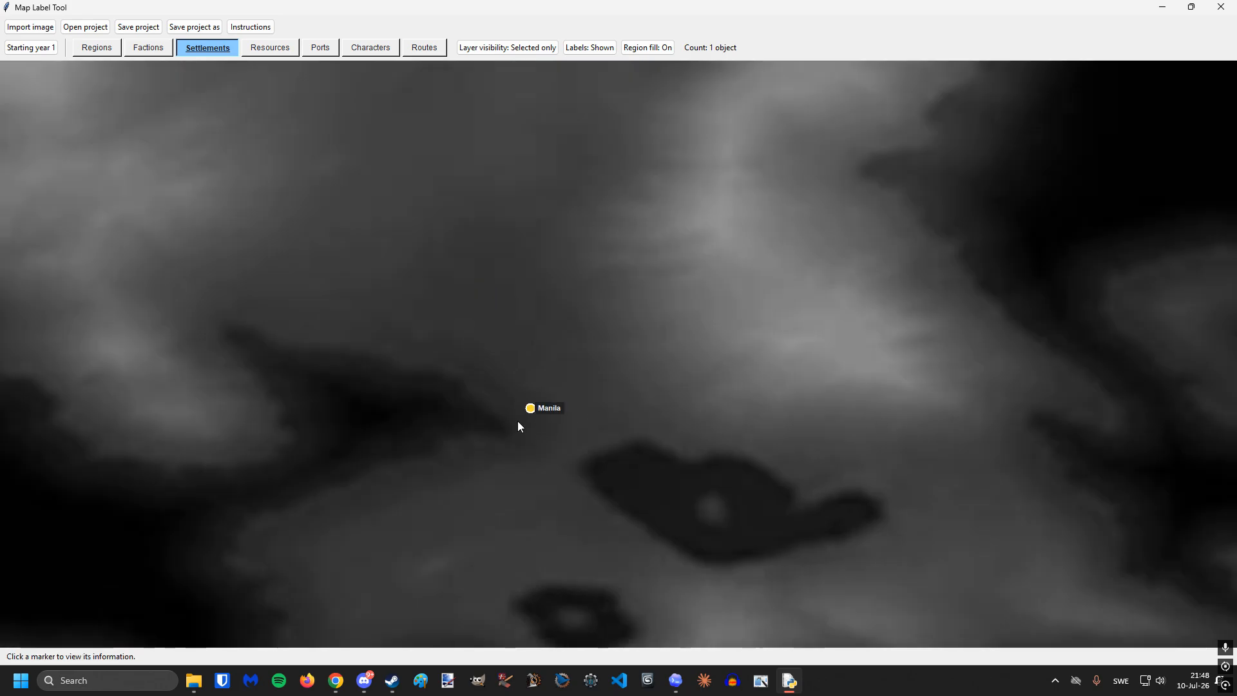
left_click(530, 409)
left_click(732, 360)
- Add a second settlement pin with the default name on the elongated island south of Manila
scroll(732, 365, "down", 6)
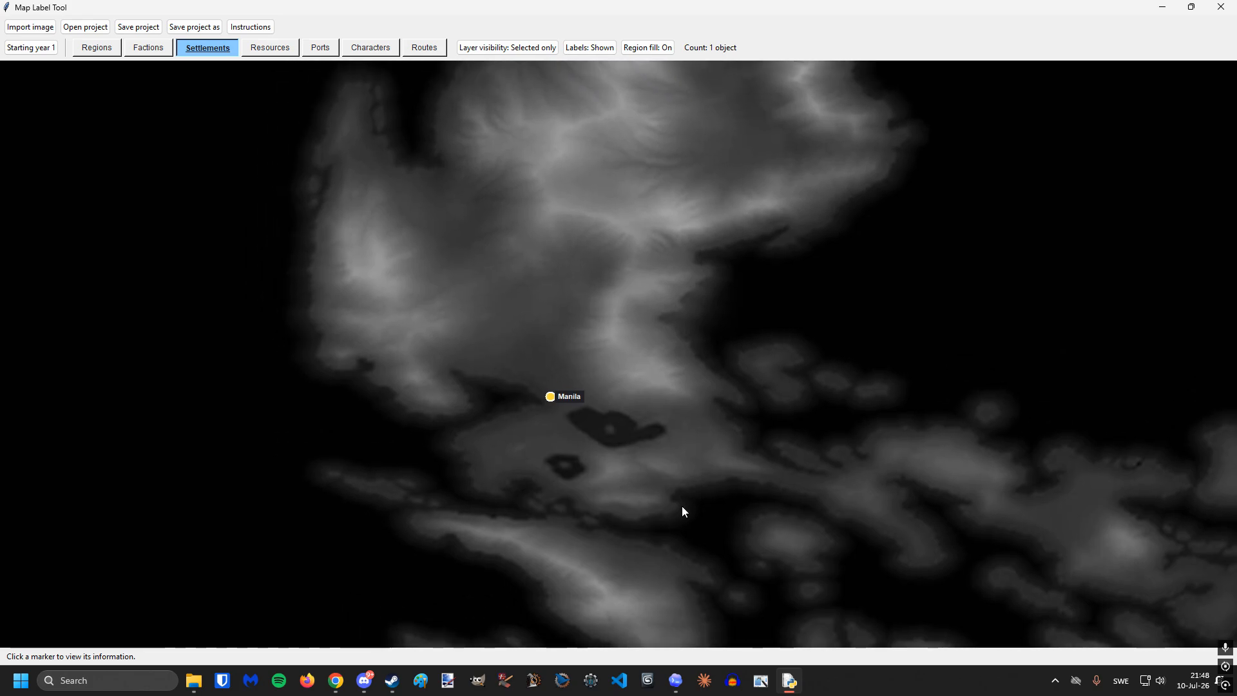
scroll(682, 505, "down", 3)
left_click_drag(630, 553, 605, 494)
right_click(619, 513)
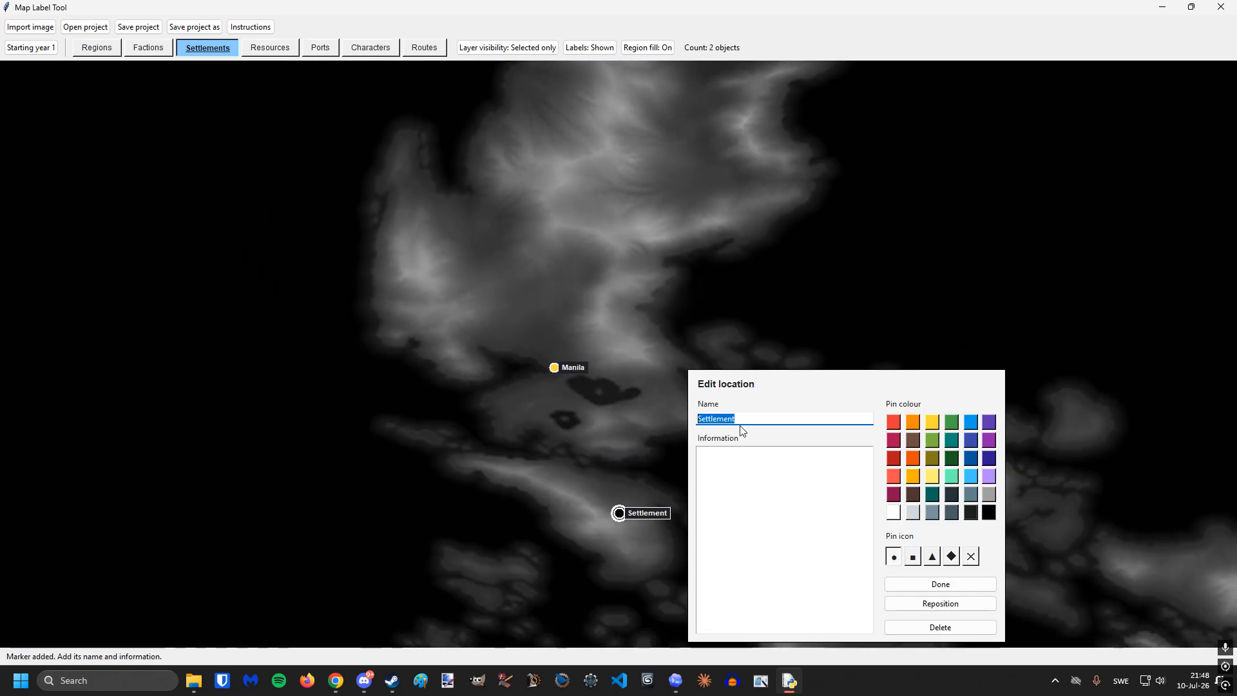
left_click(653, 482)
left_click_drag(490, 230, 505, 237)
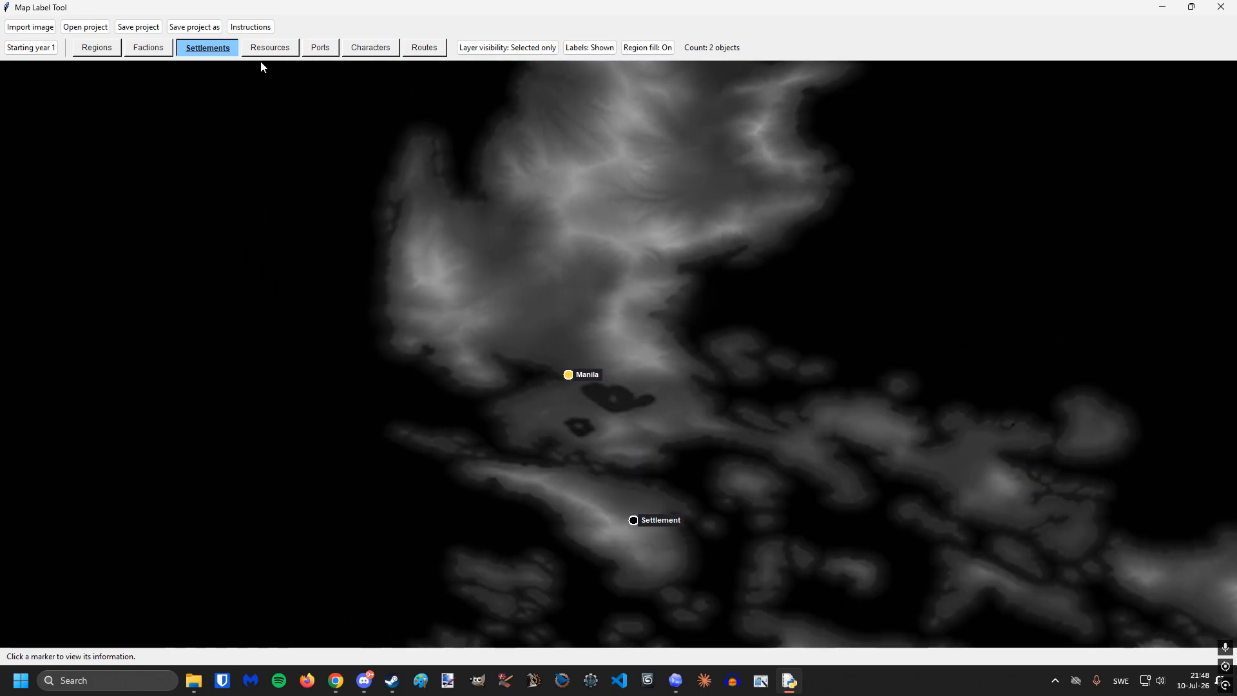
- Add a resource pin with the default name on the plain north of Manila and enter Iron Mine as its information
left_click(279, 52)
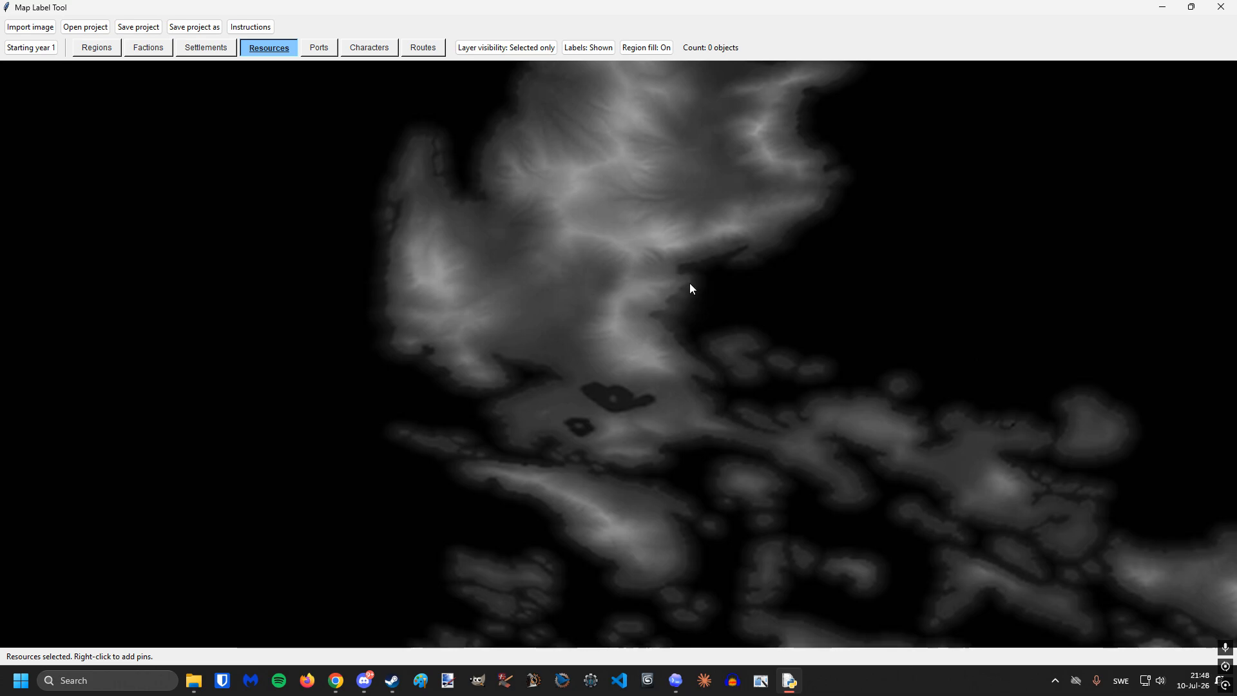
scroll(555, 342, "up", 3)
right_click(553, 287)
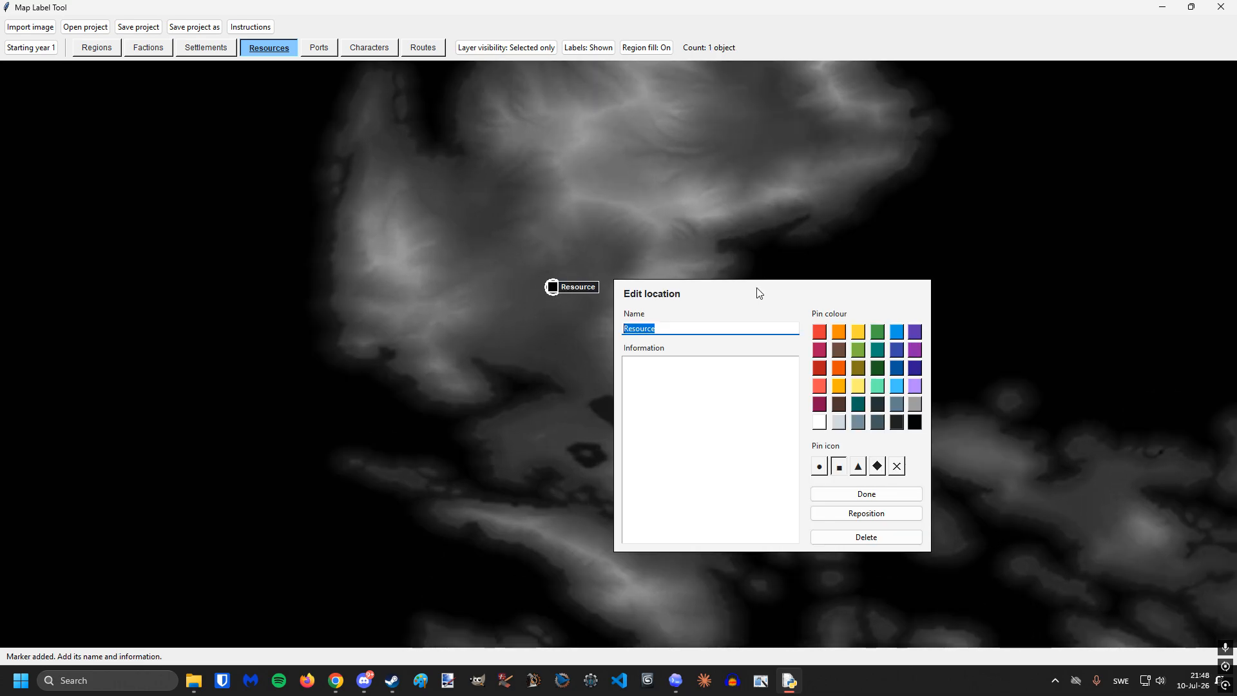
key("Return")
left_click(552, 288)
right_click(552, 288)
left_click(656, 373)
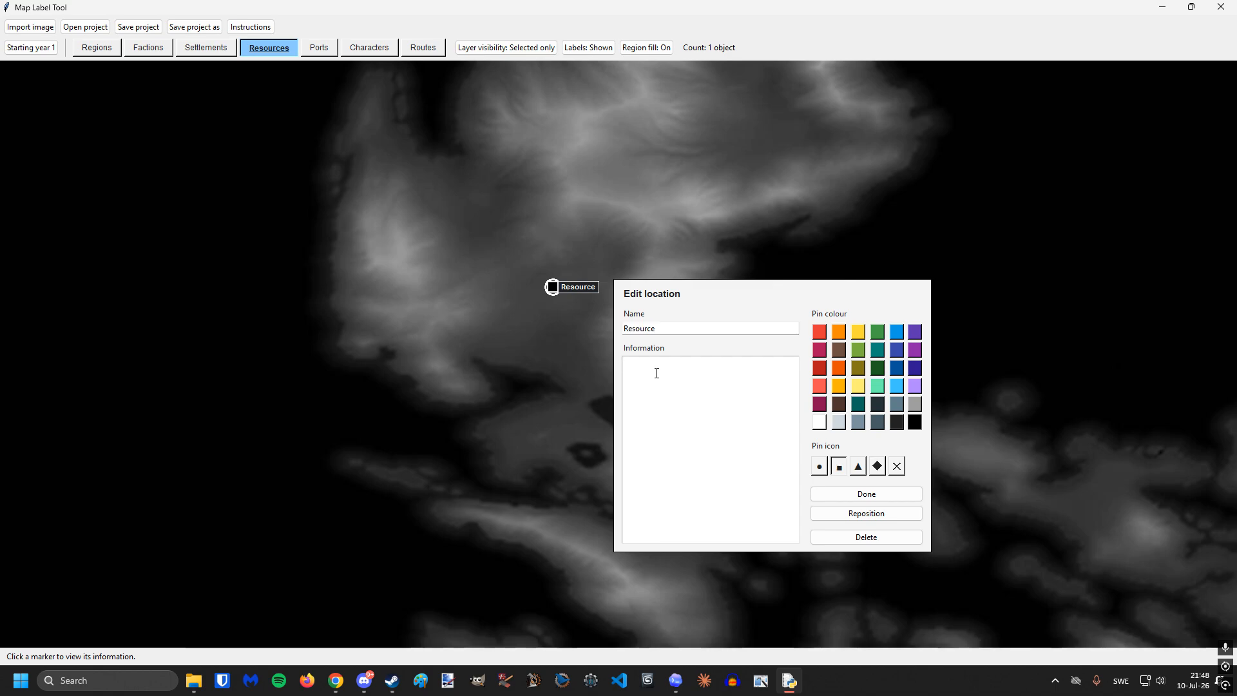
type("Iron Mine")
key("Escape")
- Add a second resource pin just northeast of the first and enter Town as its information
left_click(621, 262)
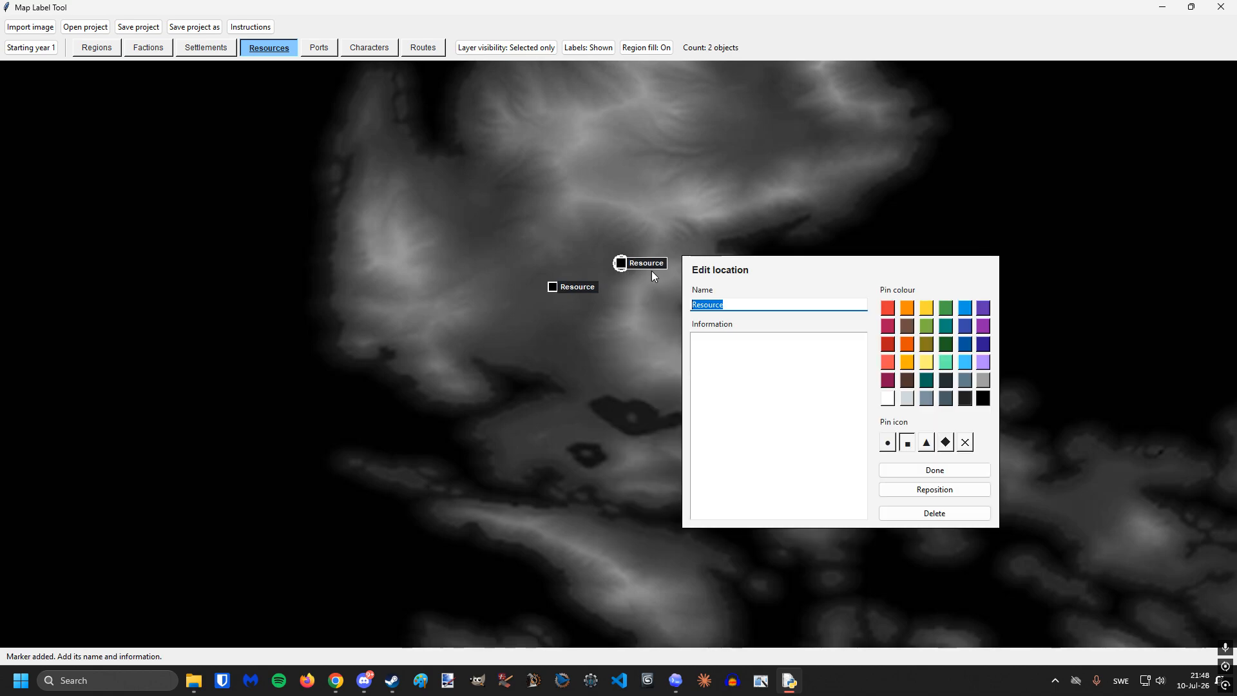
left_click(741, 350)
type("Town")
key("Escape")
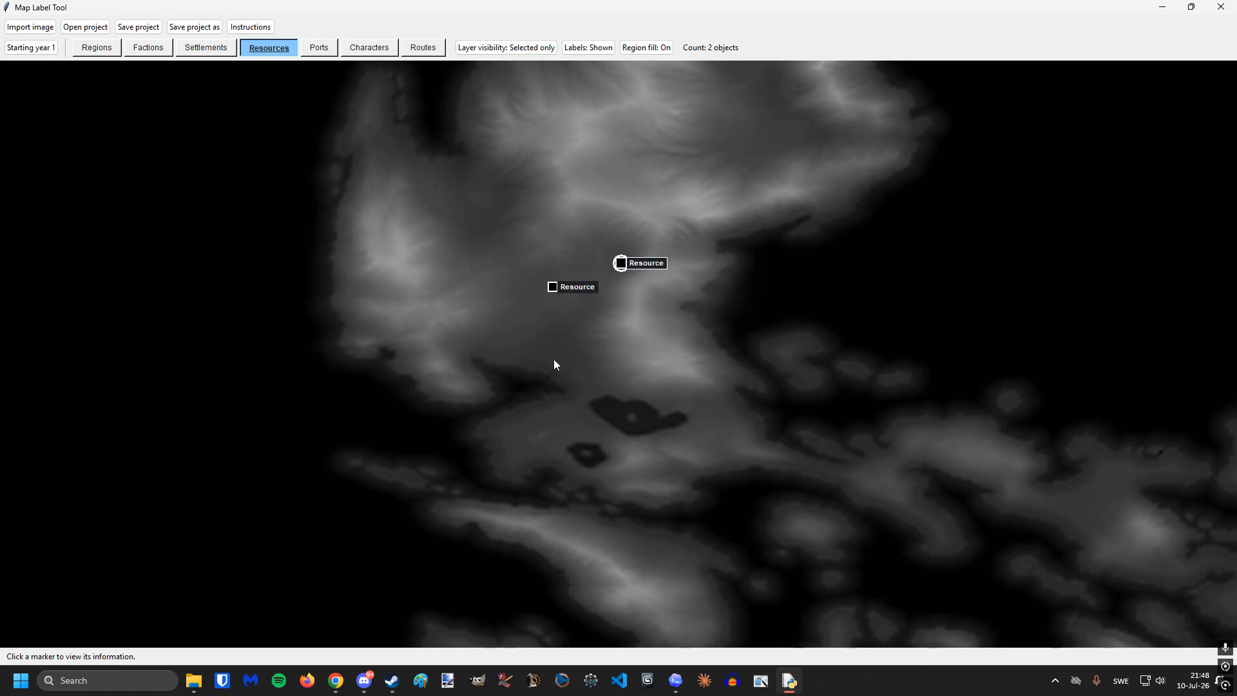
- Add a port pin with the default name on the coast west of the large lake
left_click(319, 49)
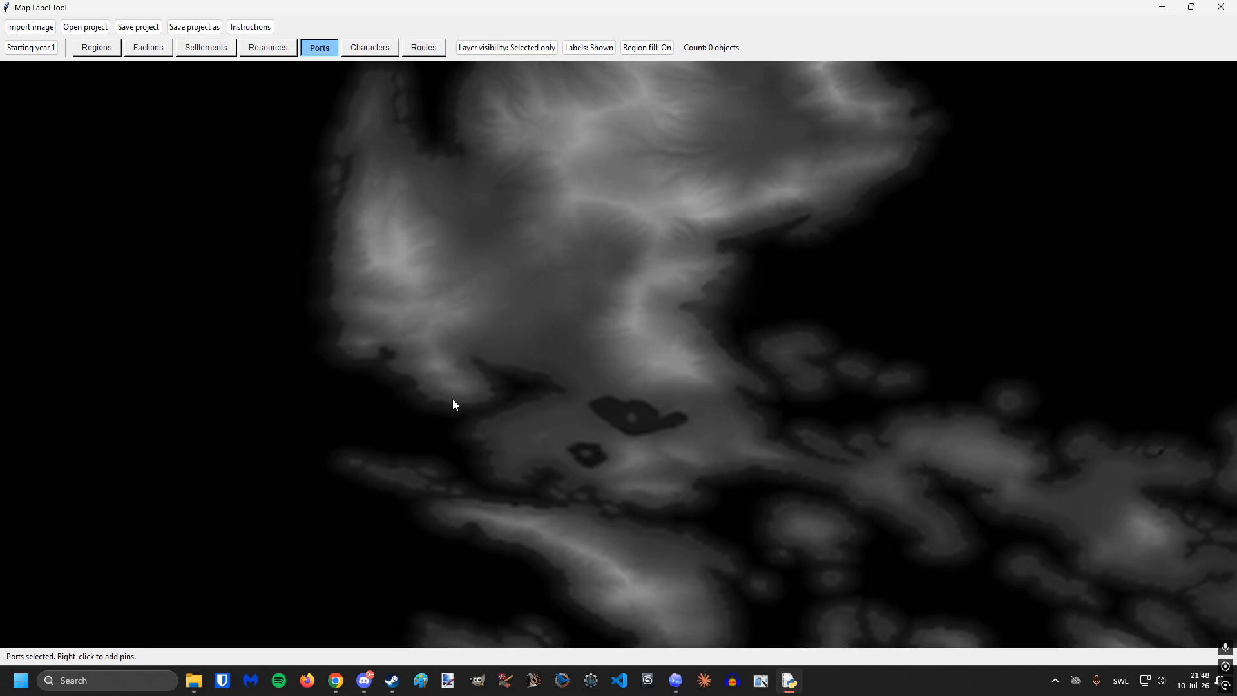
right_click(453, 400)
left_click(690, 245)
- Add a character pin on the plain in the island's northwest and name it Spy
left_click(370, 48)
left_click_drag(562, 304, 562, 364)
right_click(485, 263)
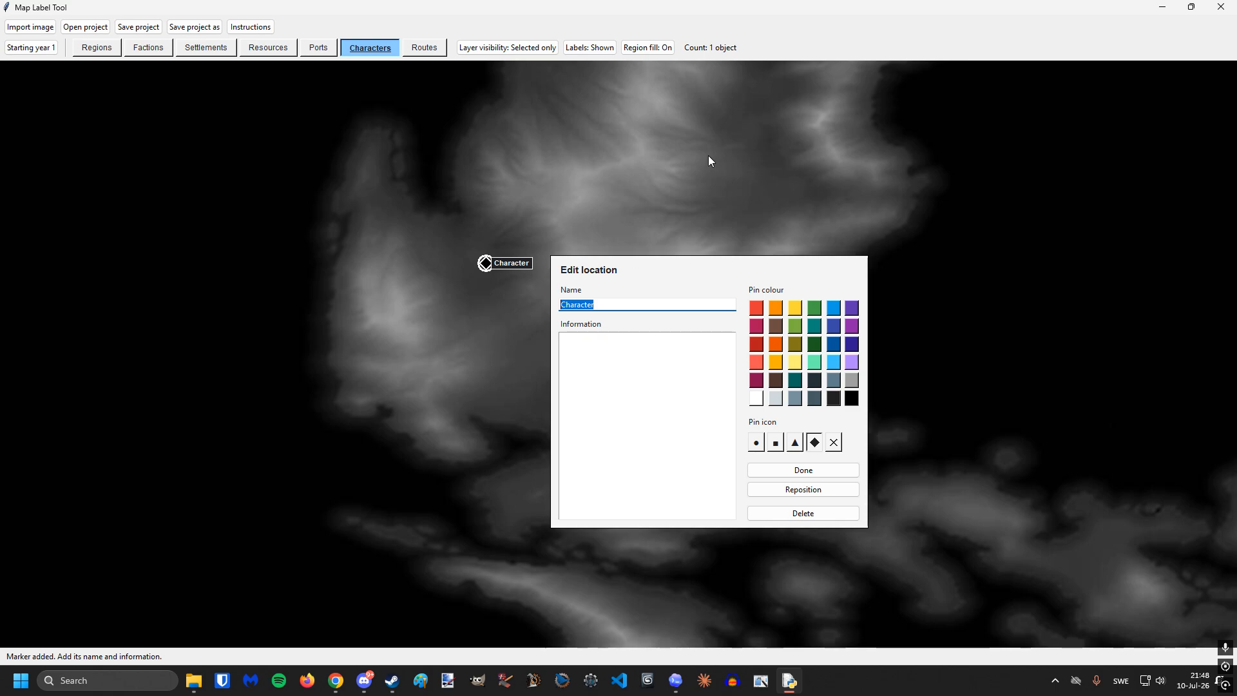
type("Spy")
key("Return")
- Add a second character pin just southwest of Spy, name it Army and view its information
right_click(467, 302)
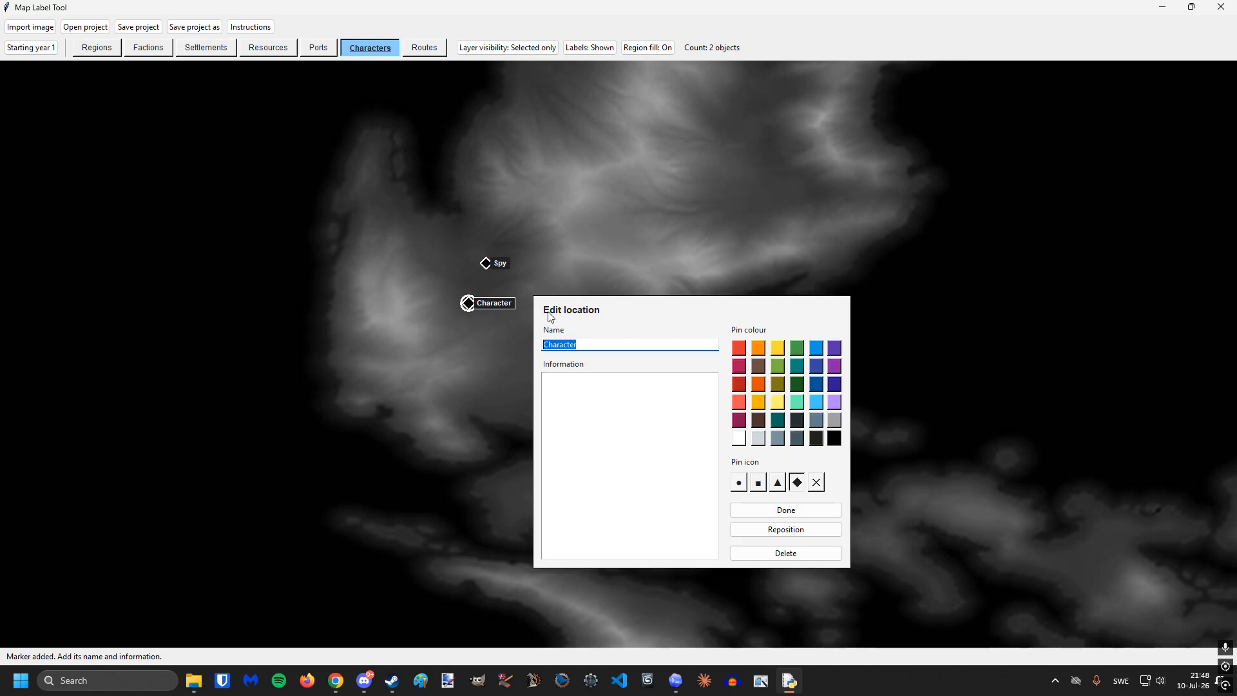
type("Army")
left_click(574, 380)
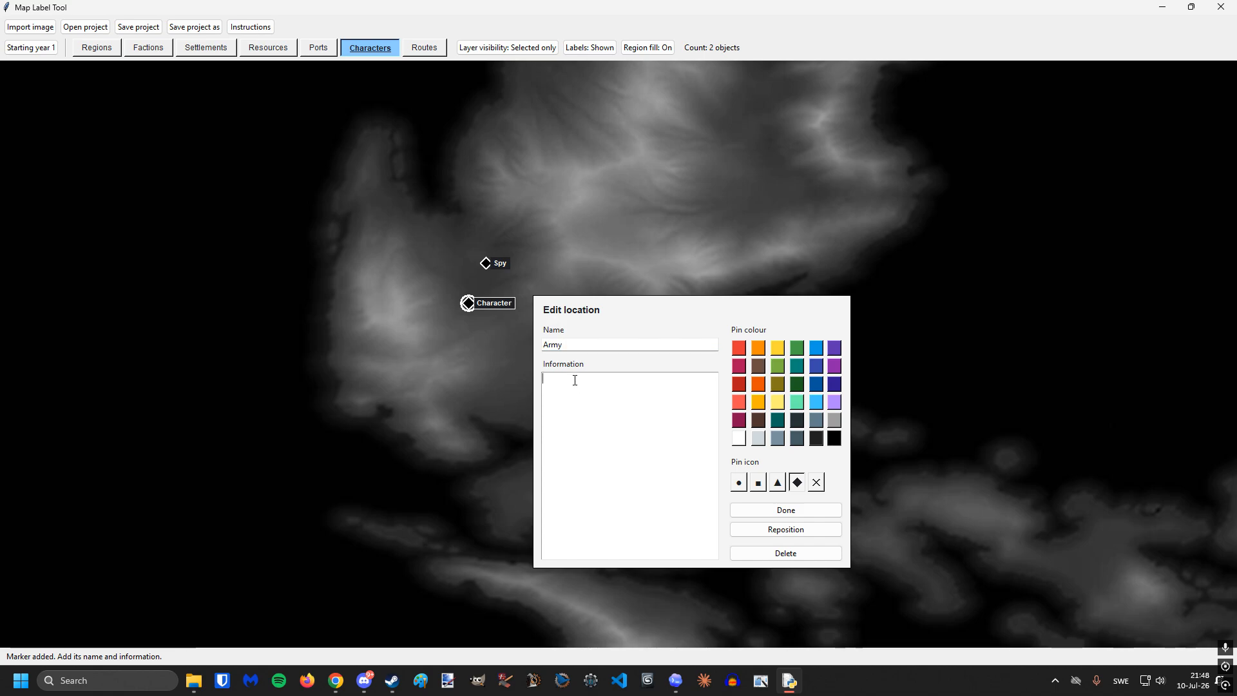
left_click(835, 512)
left_click(472, 302)
left_click(694, 328)
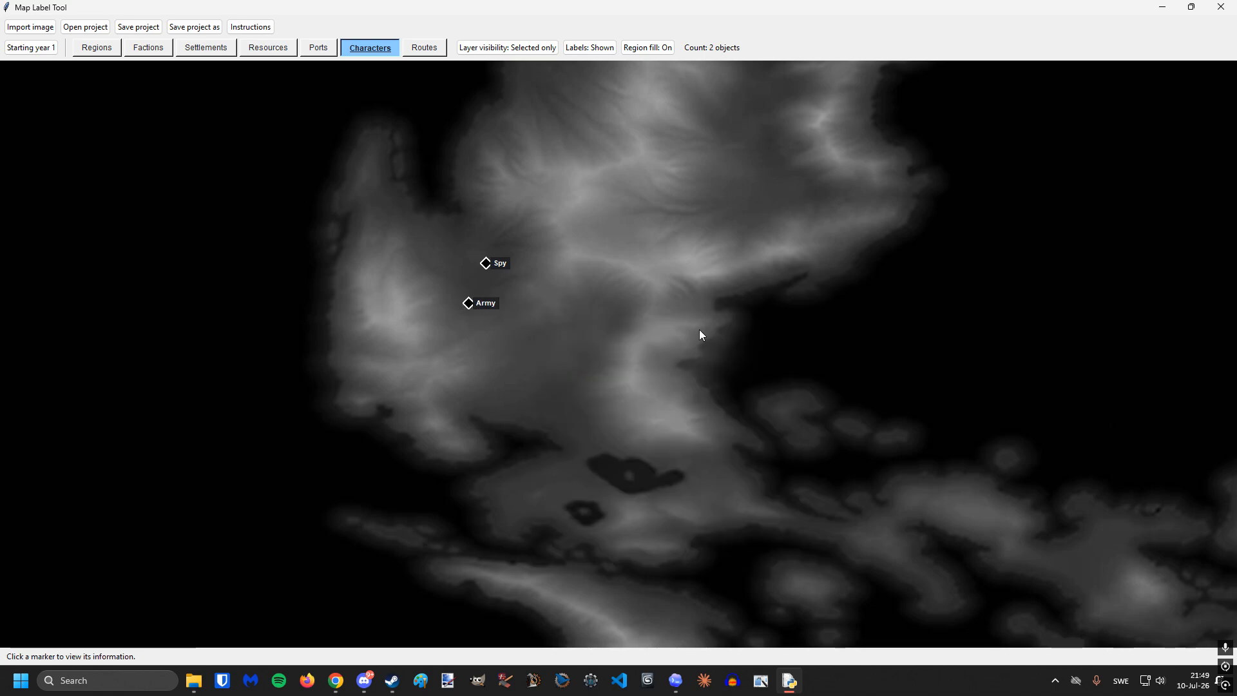
- Pin the Ports, Resources and Settlements layers visible alongside the Characters layer
left_click_drag(561, 379, 558, 358)
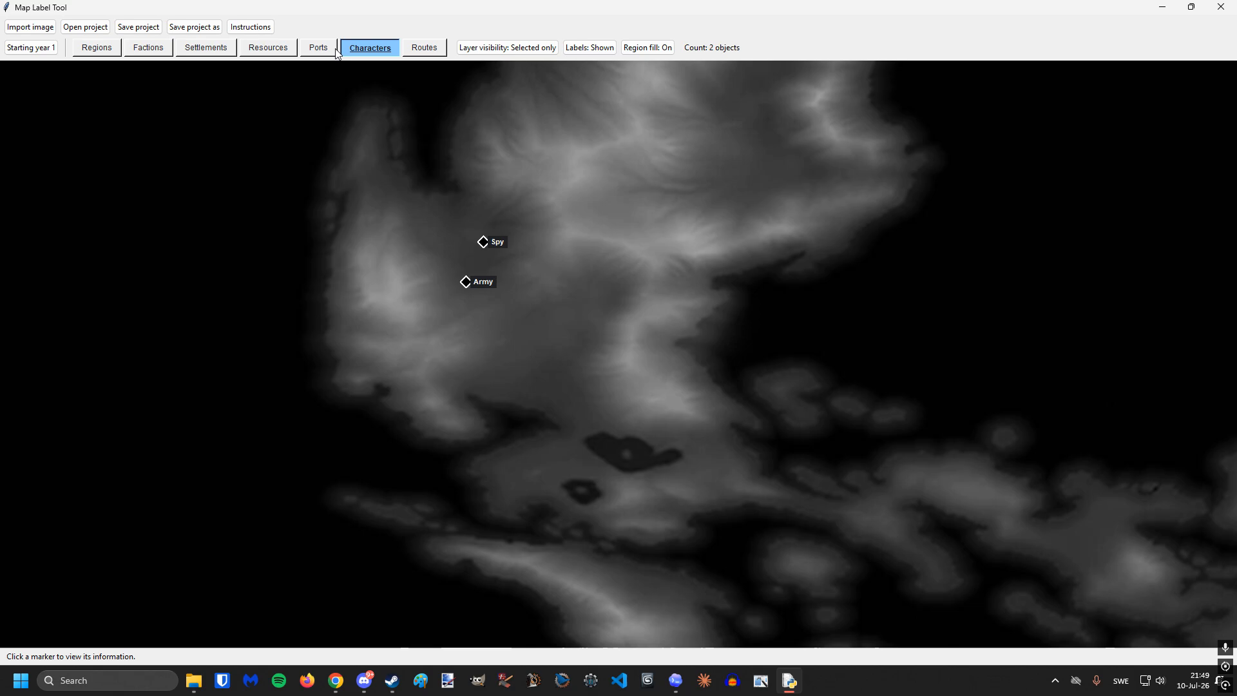
left_click(315, 52)
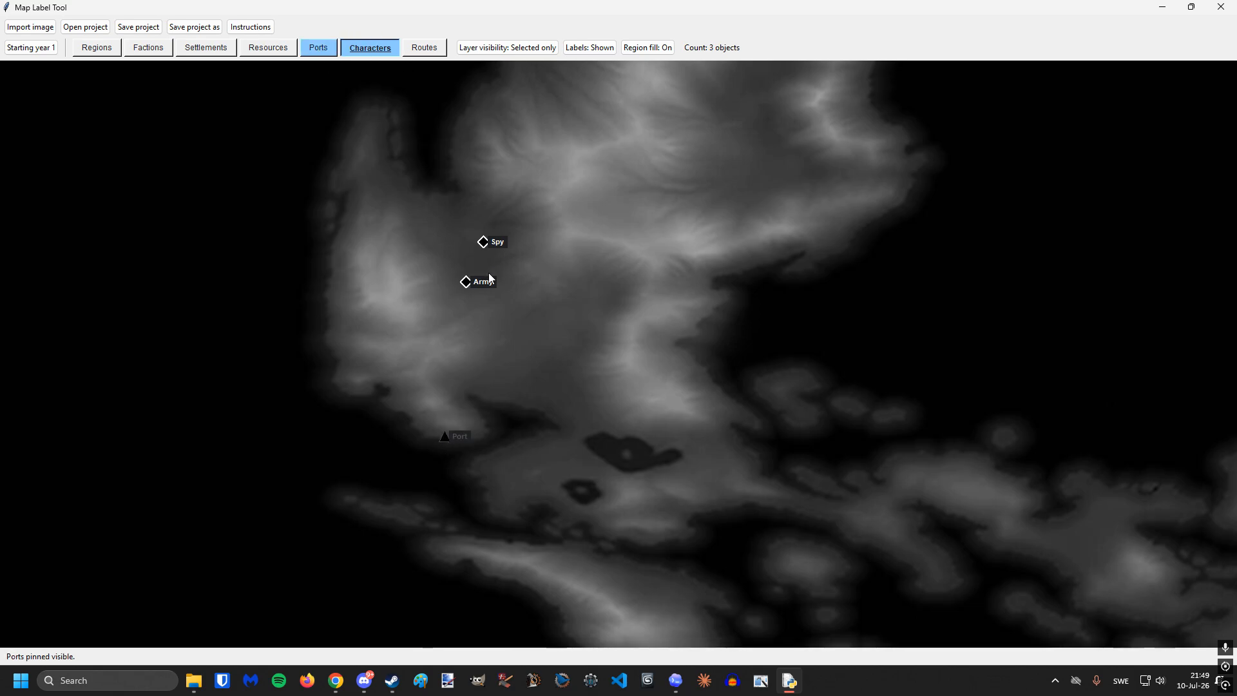
left_click(283, 55)
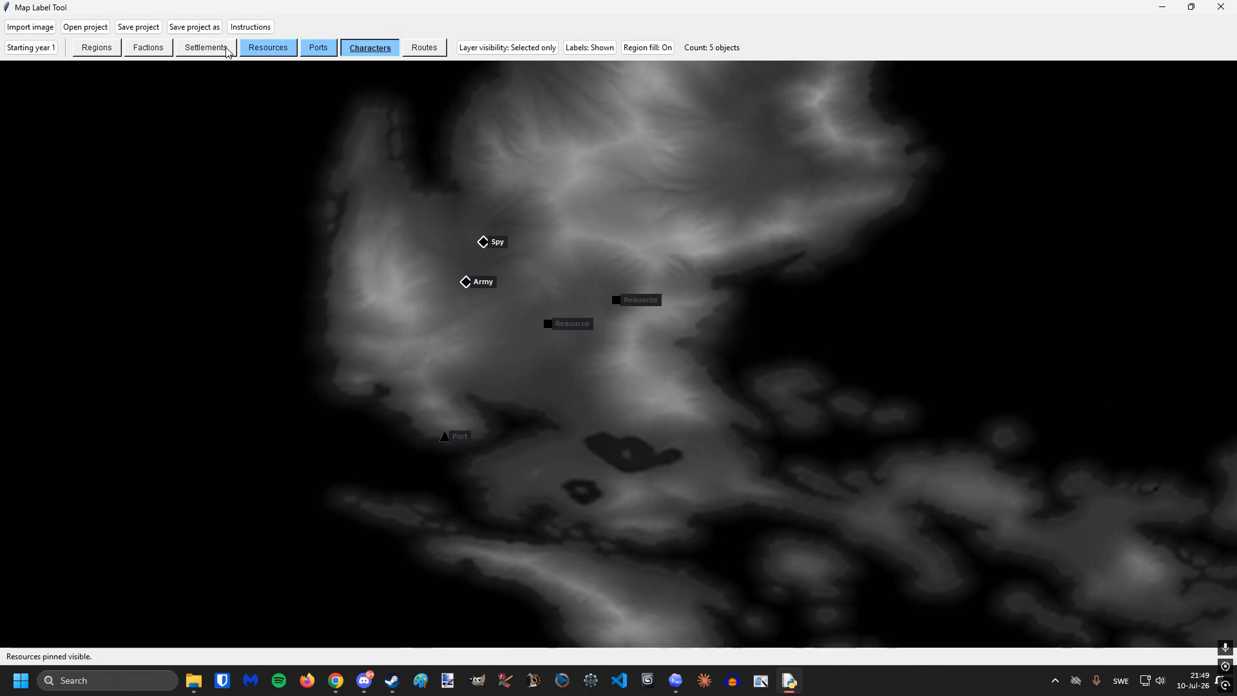
left_click(214, 54)
scroll(653, 349, "down", 1)
left_click_drag(653, 348, 646, 322)
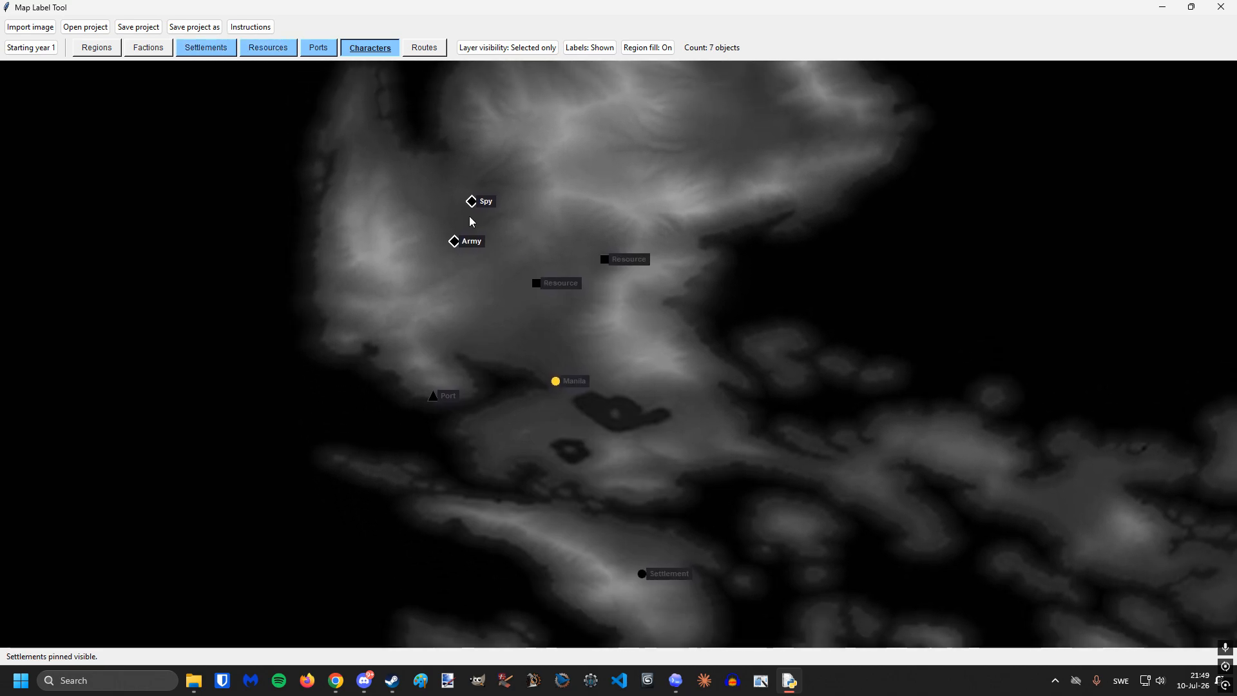
- Unpin the Settlements, Resources and Ports layers so only the Characters layer is displayed
left_click(207, 51)
left_click(271, 52)
left_click(315, 53)
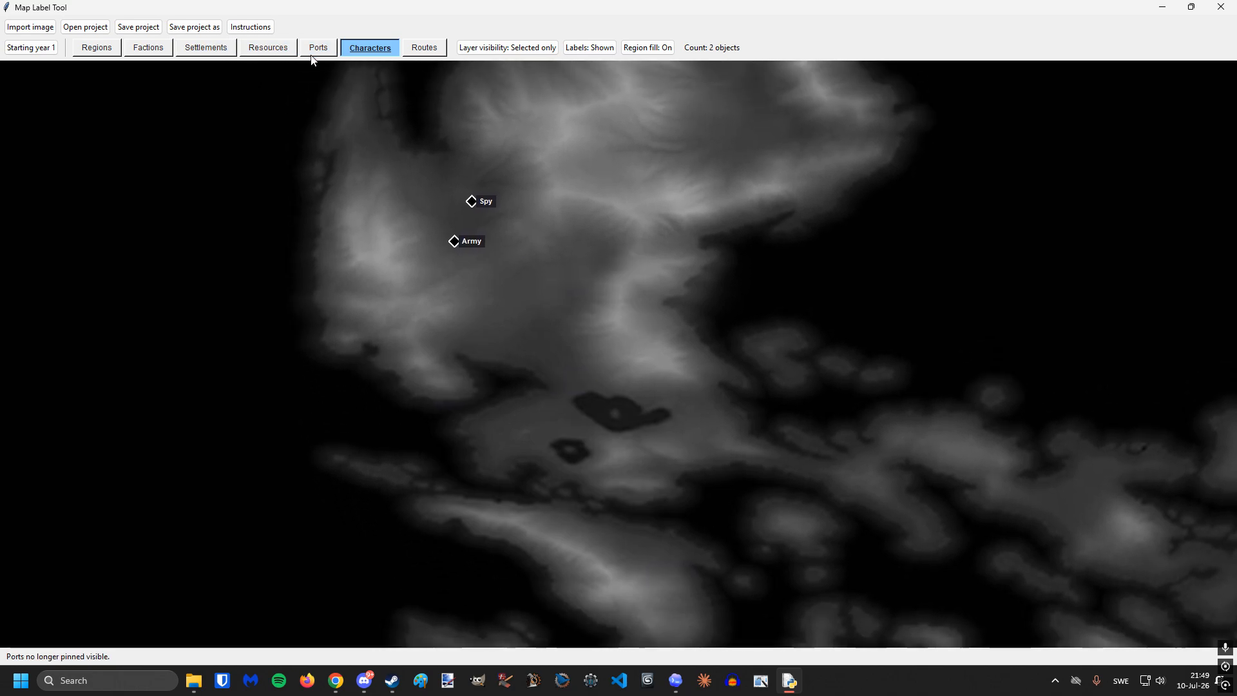
- Set the layer visibility to Show all
left_click(520, 49)
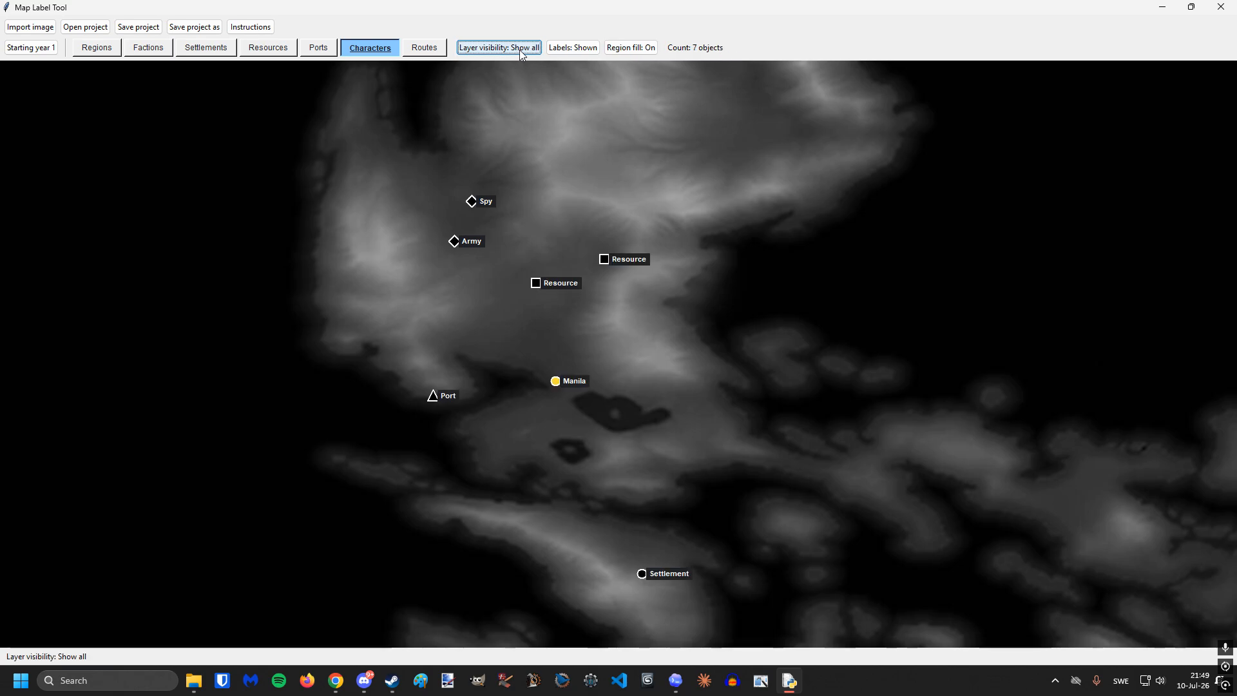
- Hide the map labels and show them again
left_click(520, 49)
left_click(519, 49)
left_click(574, 48)
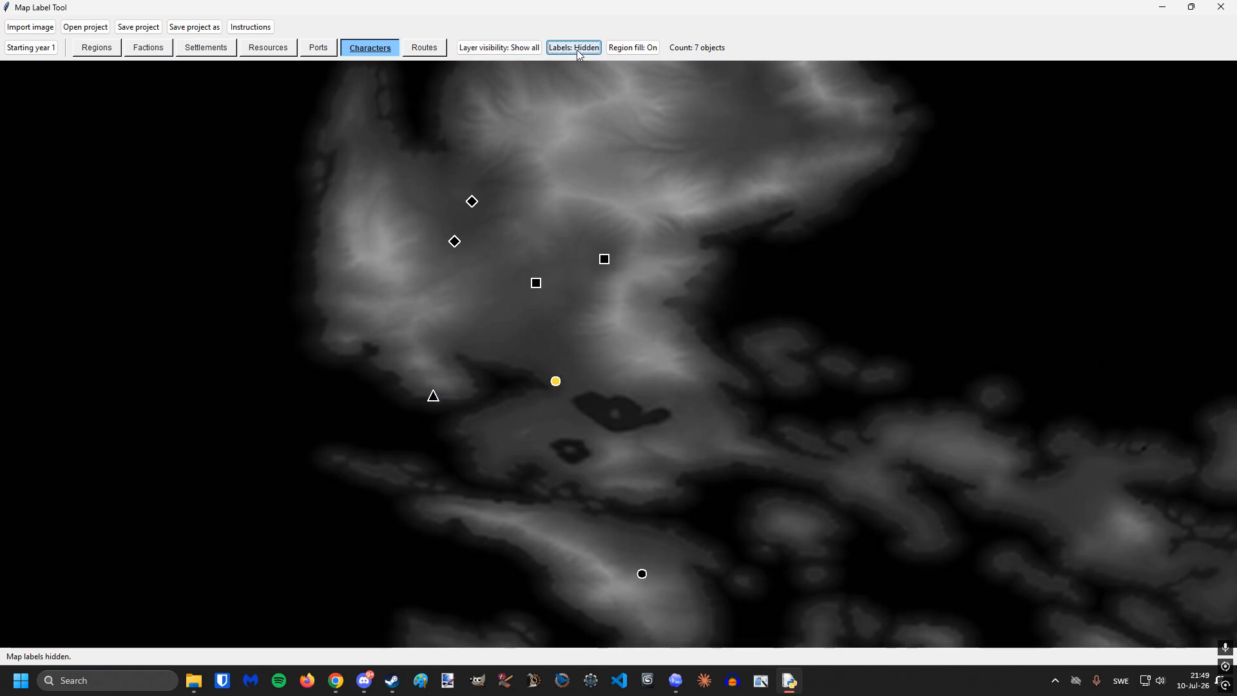
left_click(578, 49)
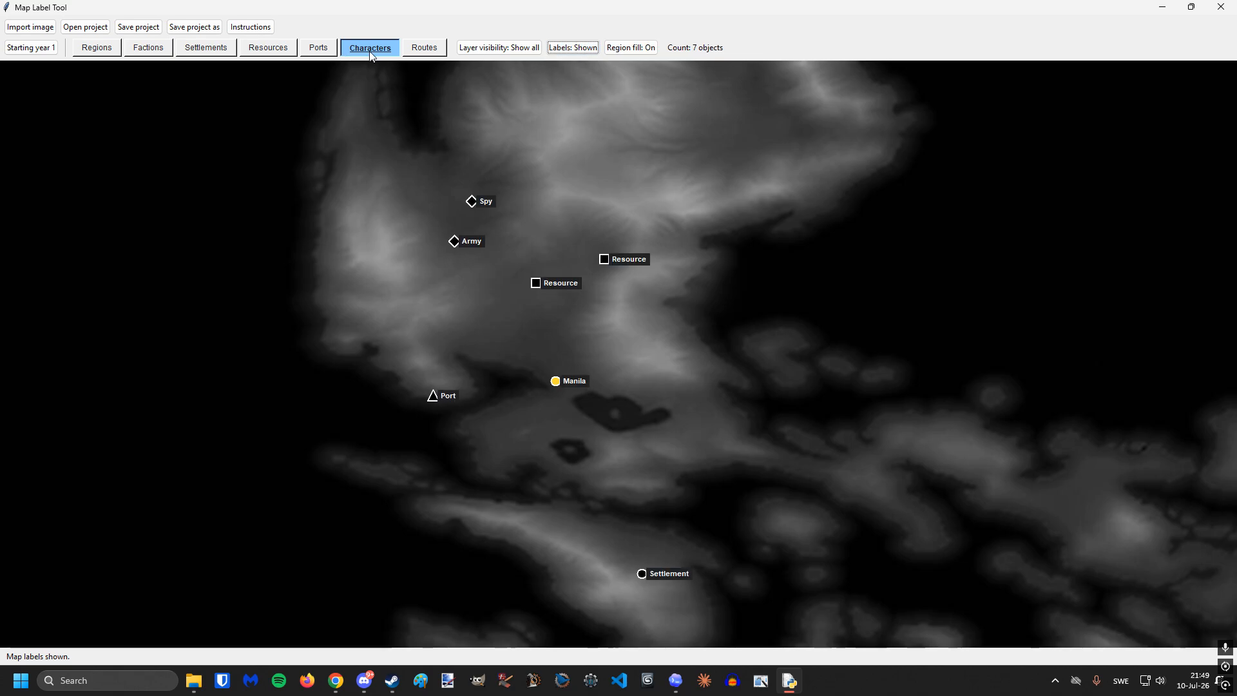
- Set the layer visibility to Selected only, make Routes the active layer and pin the Ports layer visible
left_click(502, 52)
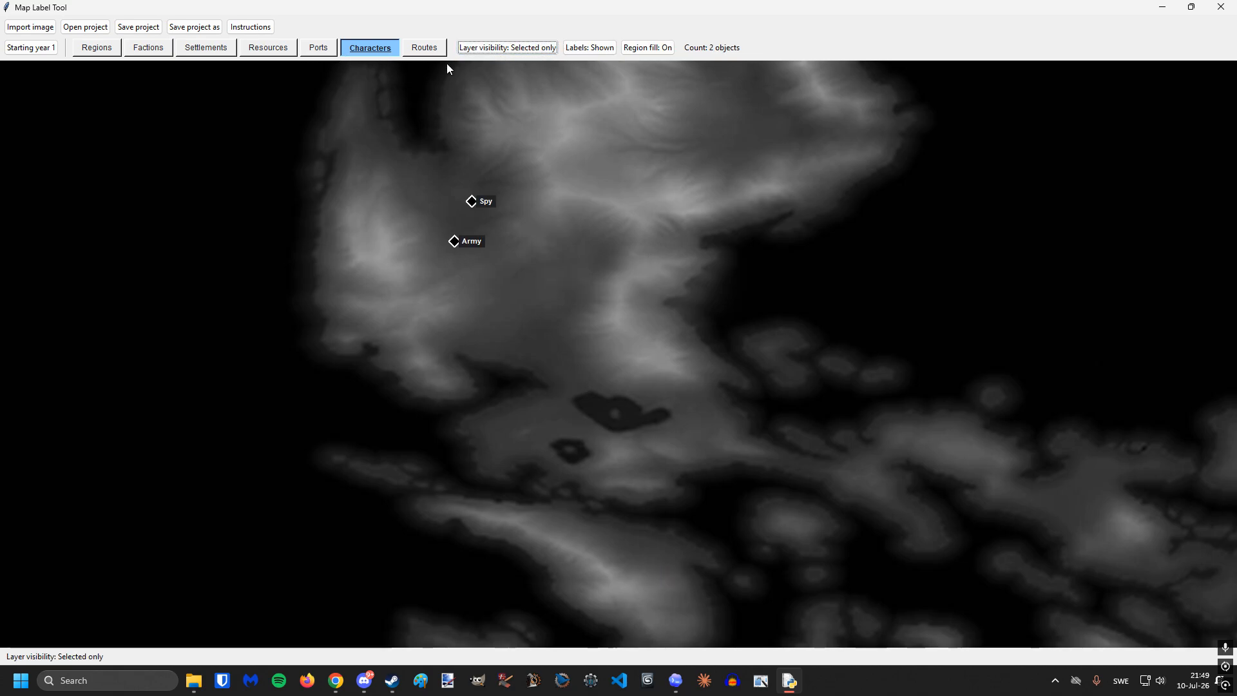
left_click(320, 54)
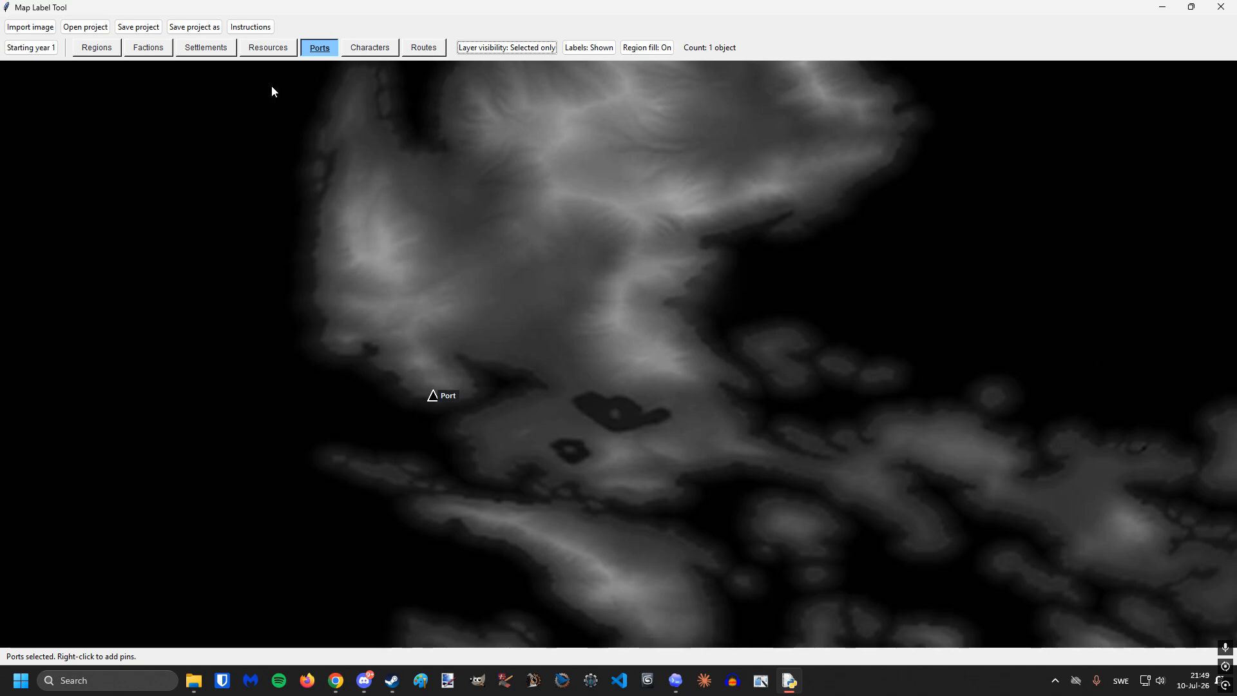
left_click(425, 52)
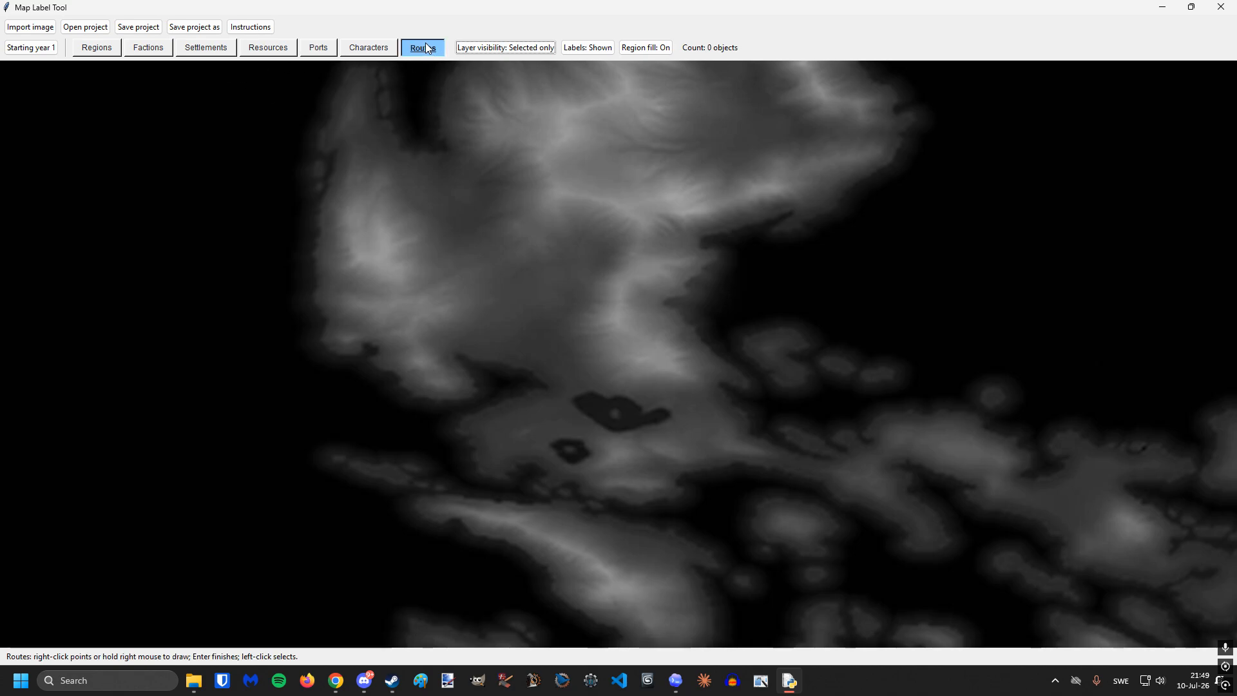
right_click(325, 51)
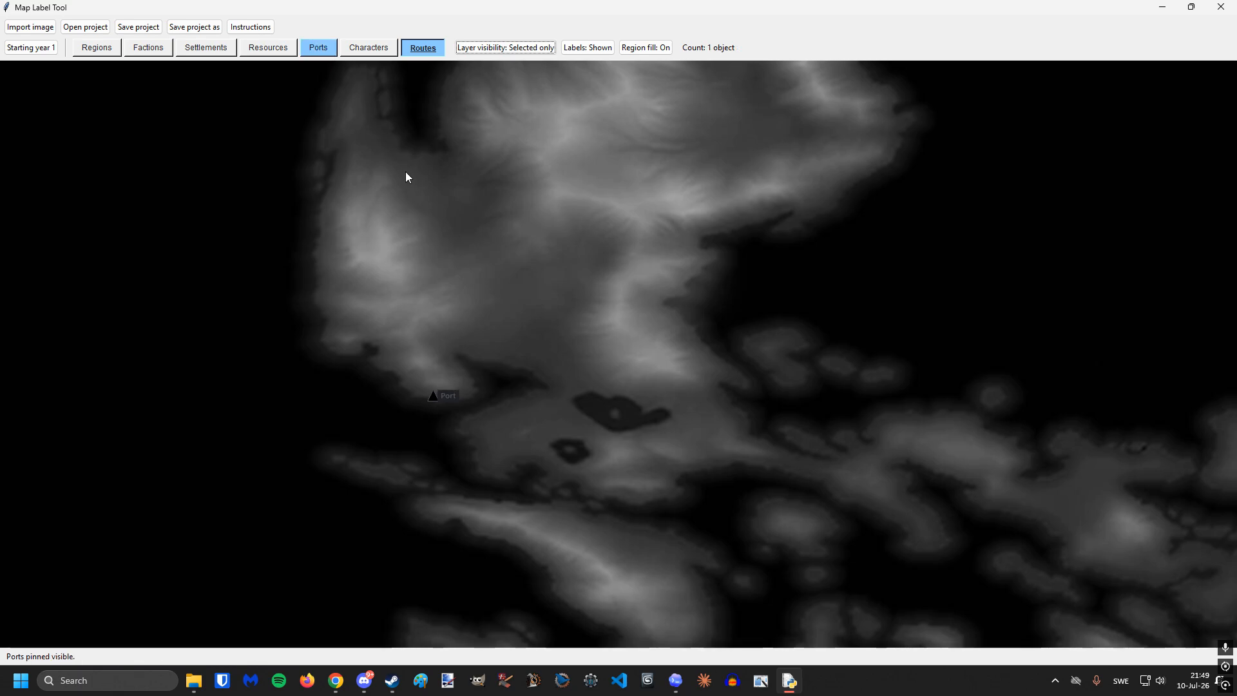
- Draw a freehand route from the Port pin westward across the sea, curving north at its far end
scroll(530, 361, "down", 2)
mouse_move(529, 361)
left_mouse_down()
mouse_move(657, 284)
mouse_move(679, 337)
mouse_move(747, 295)
mouse_move(657, 295)
left_mouse_up()
left_click(742, 278)
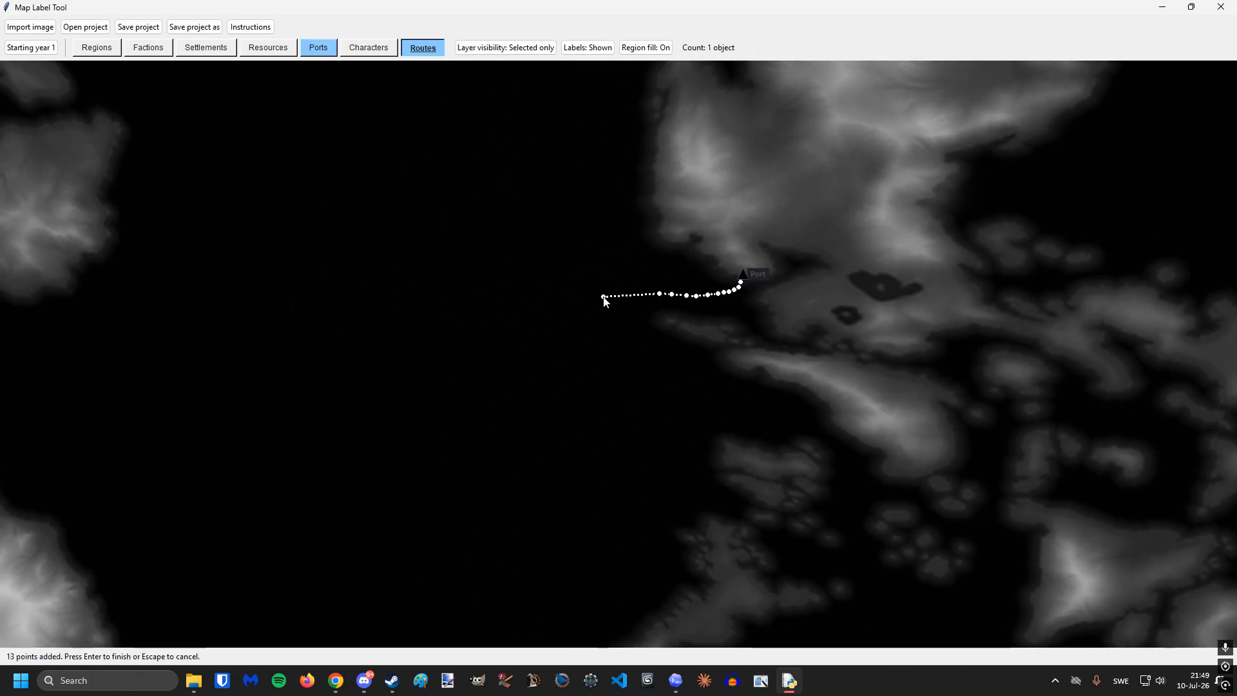
mouse_move(511, 328)
left_mouse_down()
mouse_move(400, 333)
mouse_move(374, 309)
mouse_move(414, 175)
left_mouse_up()
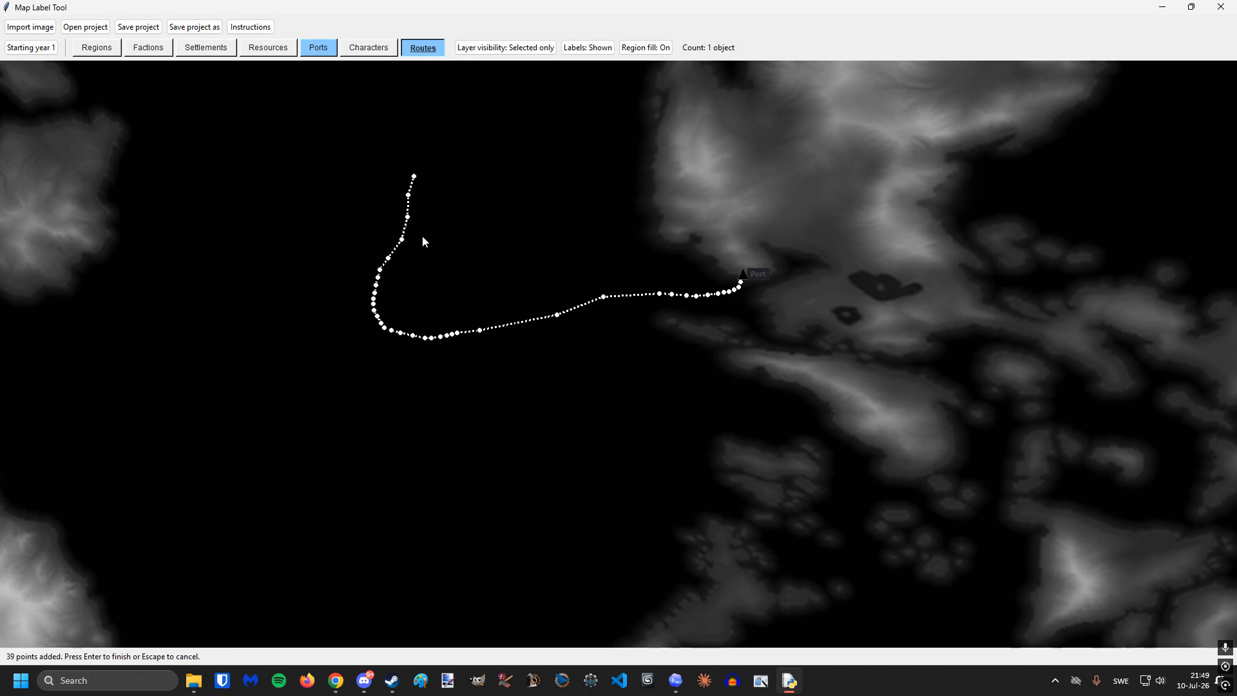
key("Return")
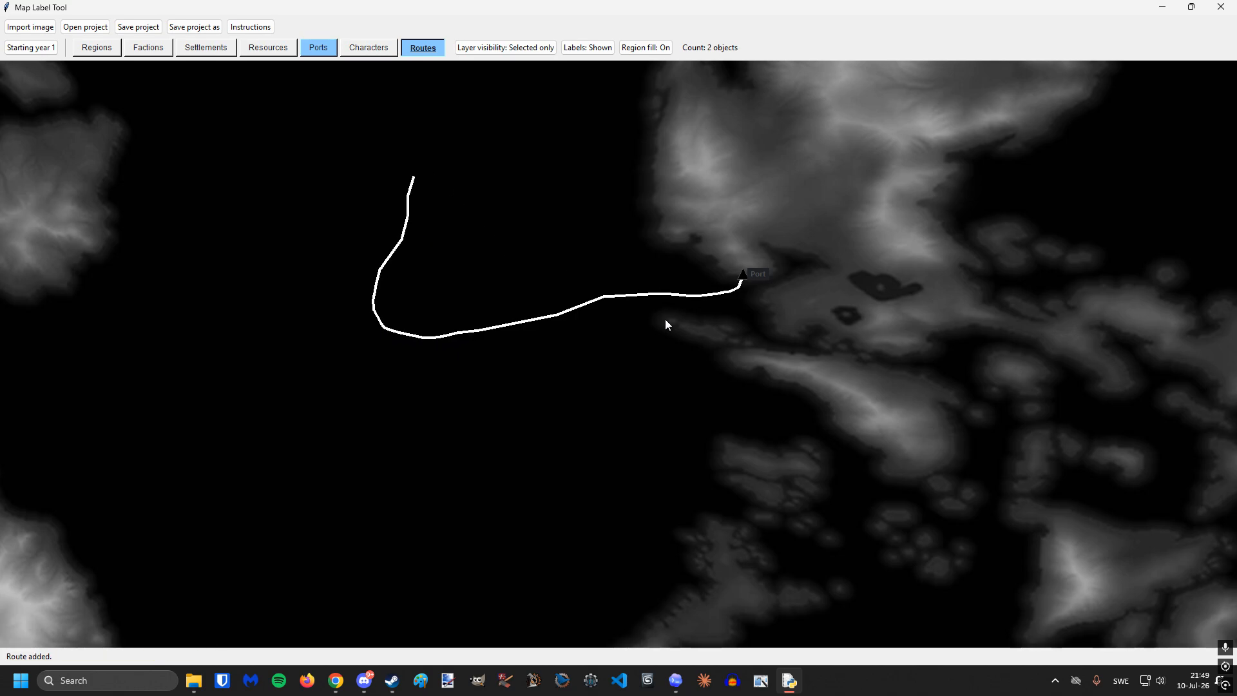
- Open the drawn route's editor and close it without making changes
scroll(414, 251, "up", 2)
mouse_move(401, 278)
left_mouse_down()
mouse_move(415, 194)
mouse_move(465, 159)
left_mouse_up()
key("Escape")
left_click_drag(426, 296, 433, 160)
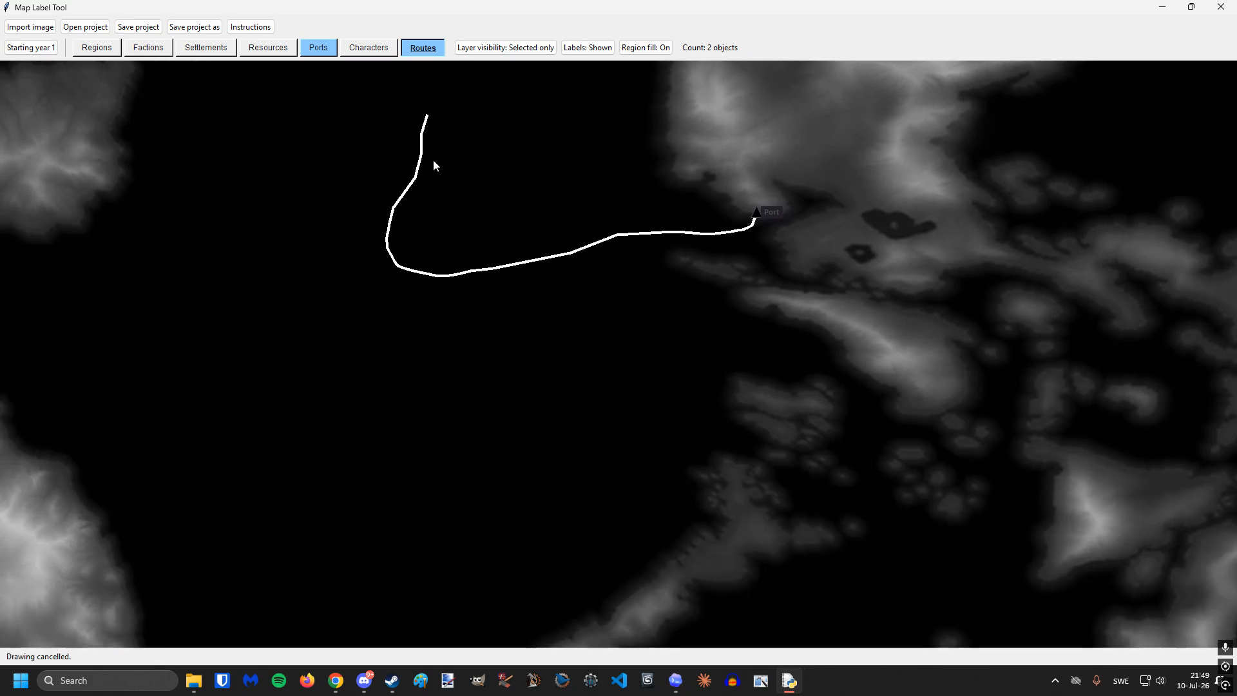
left_click_drag(541, 246, 495, 311)
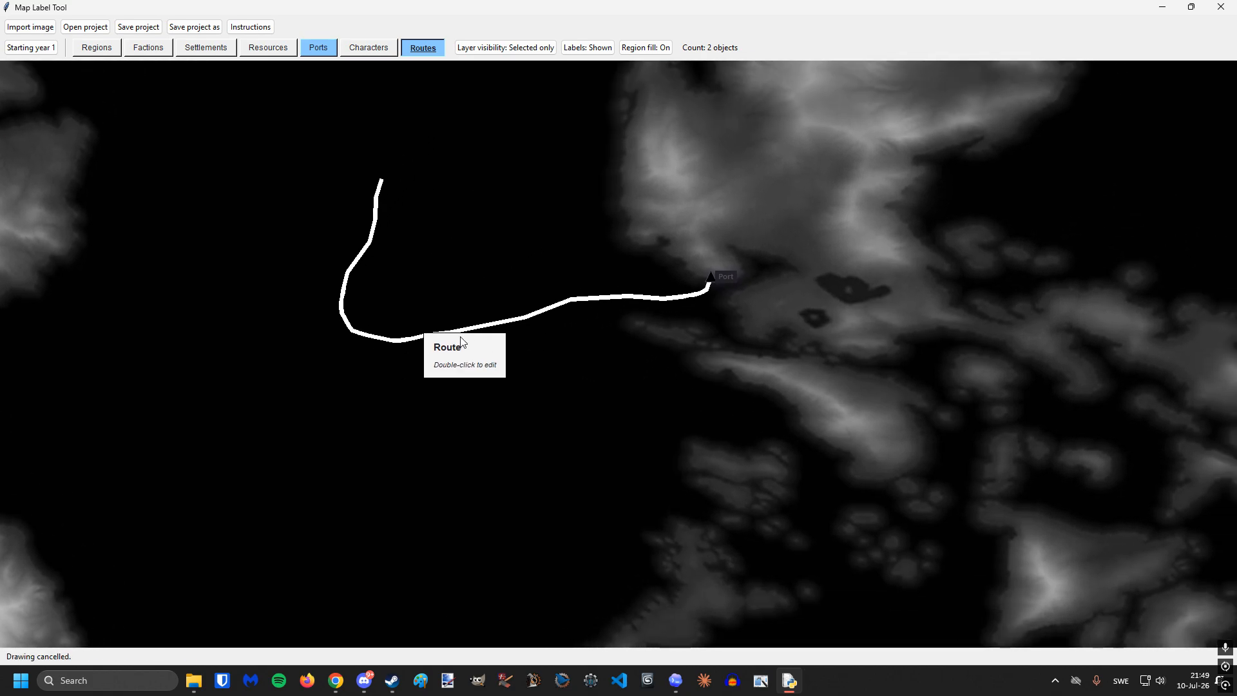
double_click(412, 341)
left_click(638, 375)
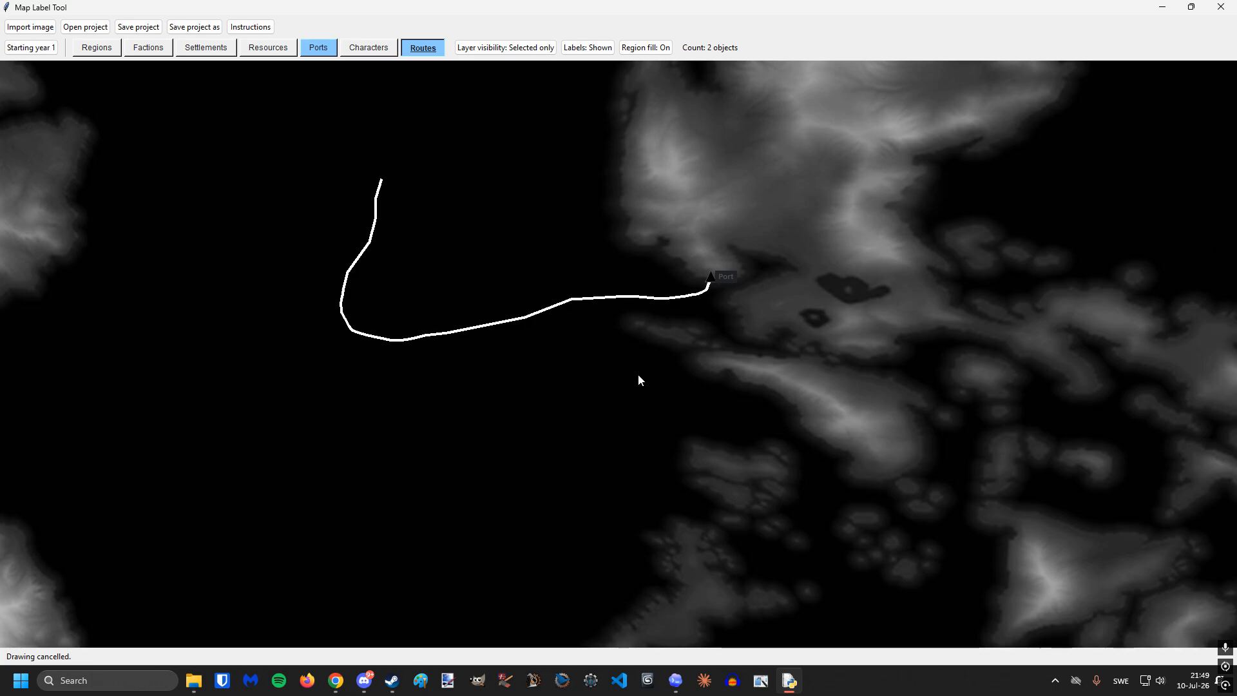
- Show all layers briefly, return the layer visibility to Selected only and unpin the Ports layer
left_click_drag(604, 205, 362, 335)
left_click(507, 49)
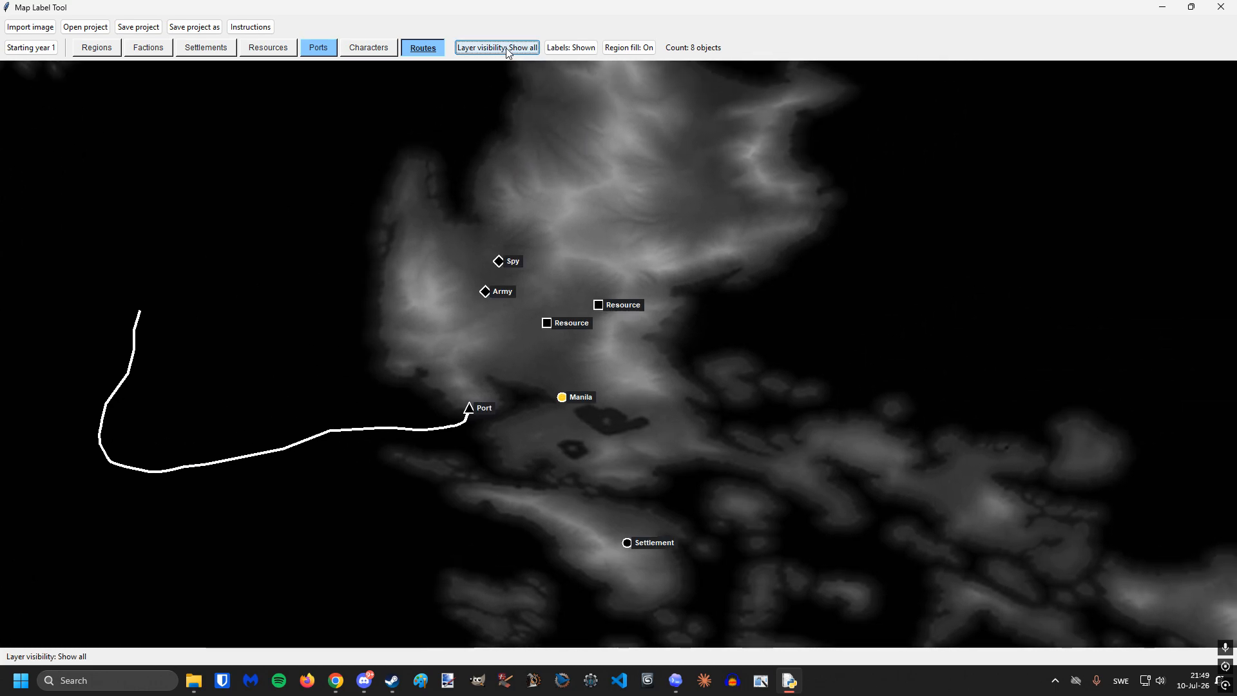
left_click(506, 49)
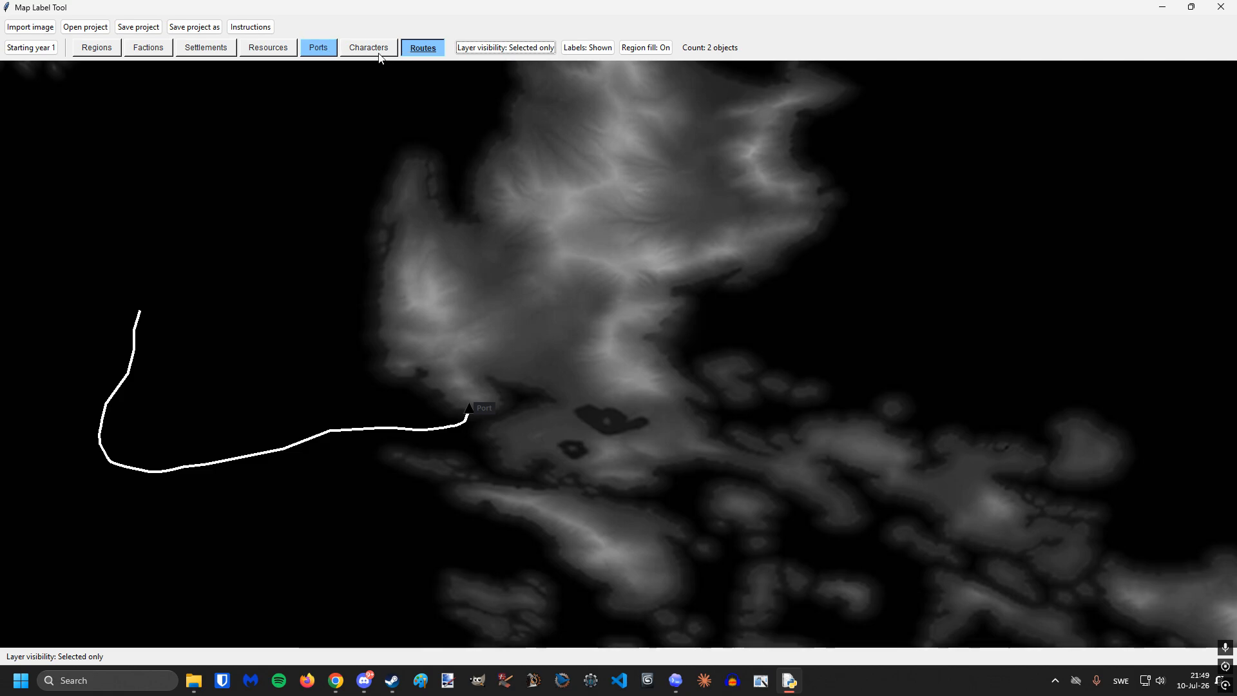
left_click(322, 48)
scroll(360, 269, "down", 1)
left_click_drag(297, 245, 358, 238)
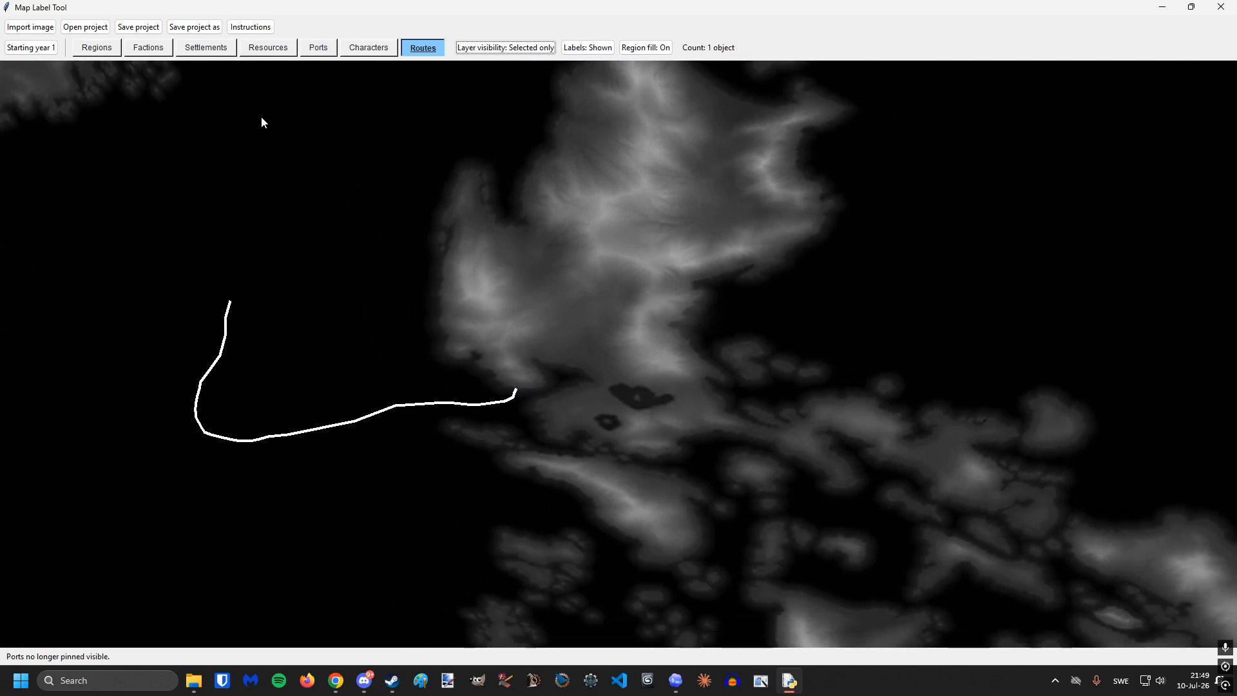
- In the Regions layer, outline the large central island along its coast and finish the shape
left_click(119, 52)
left_click_drag(574, 285, 451, 358)
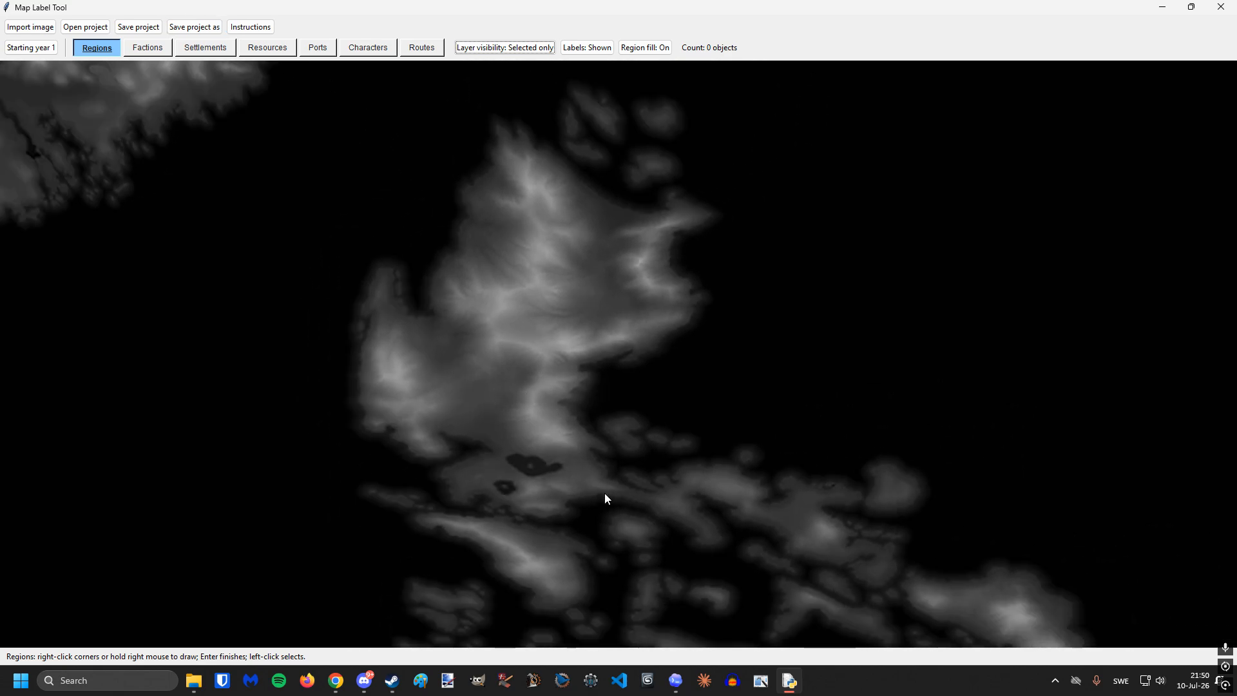
left_click_drag(604, 493, 559, 518)
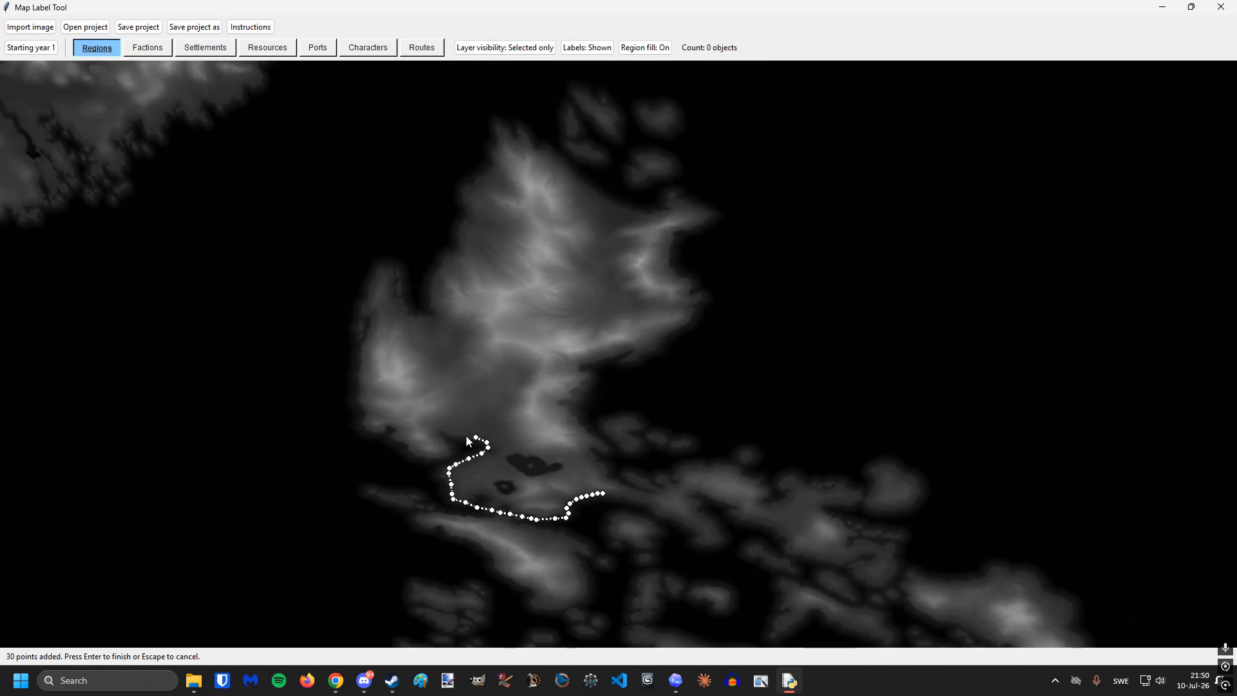
mouse_move(466, 436)
left_mouse_down()
mouse_move(401, 436)
mouse_move(354, 415)
mouse_move(354, 314)
mouse_move(430, 307)
left_mouse_up()
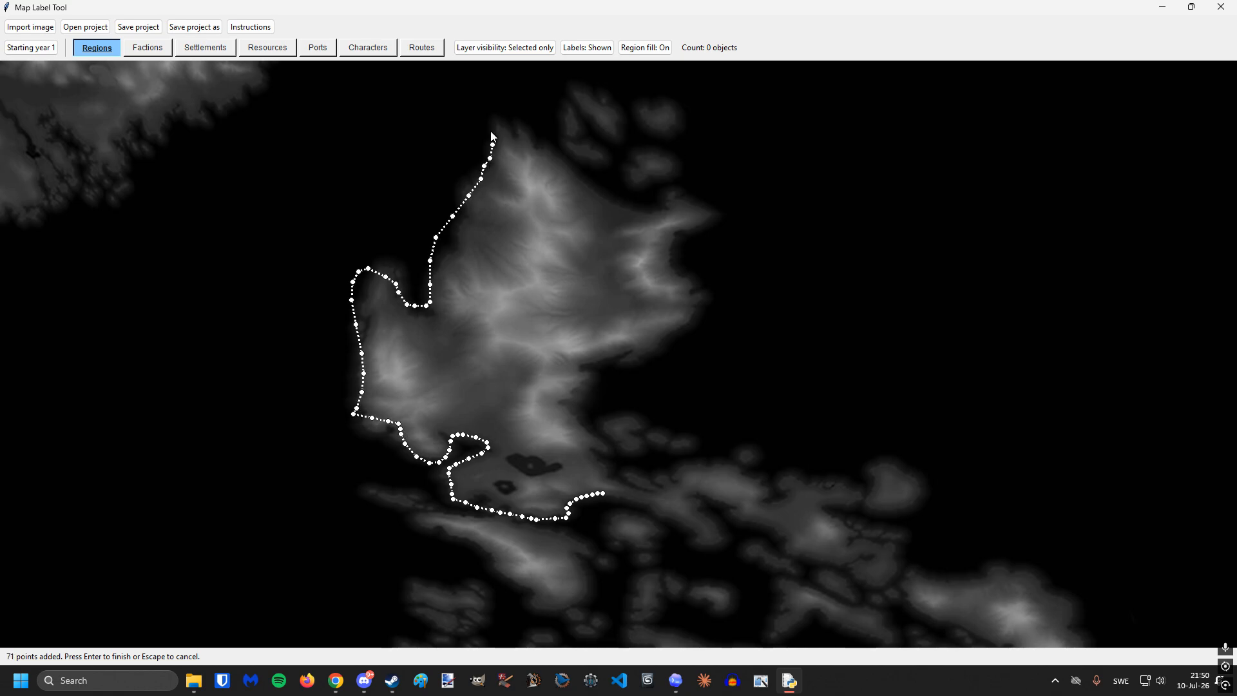
mouse_move(706, 298)
left_mouse_down()
mouse_move(673, 343)
mouse_move(593, 362)
left_mouse_up()
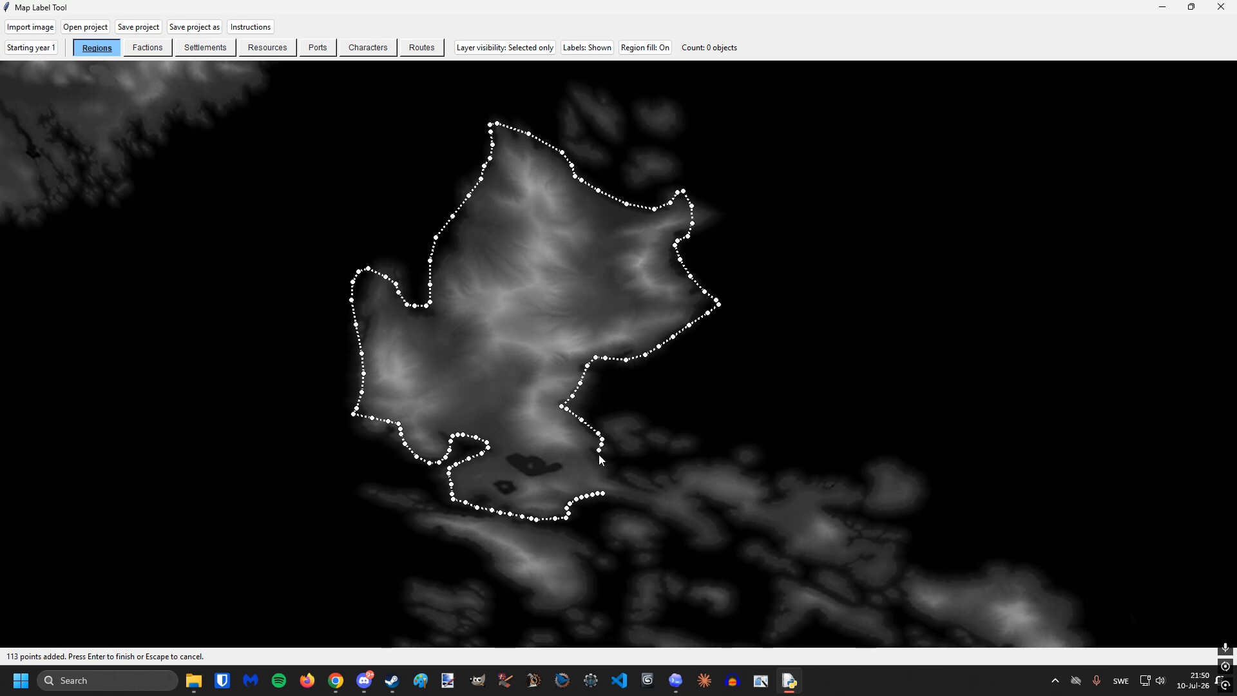
key("Return")
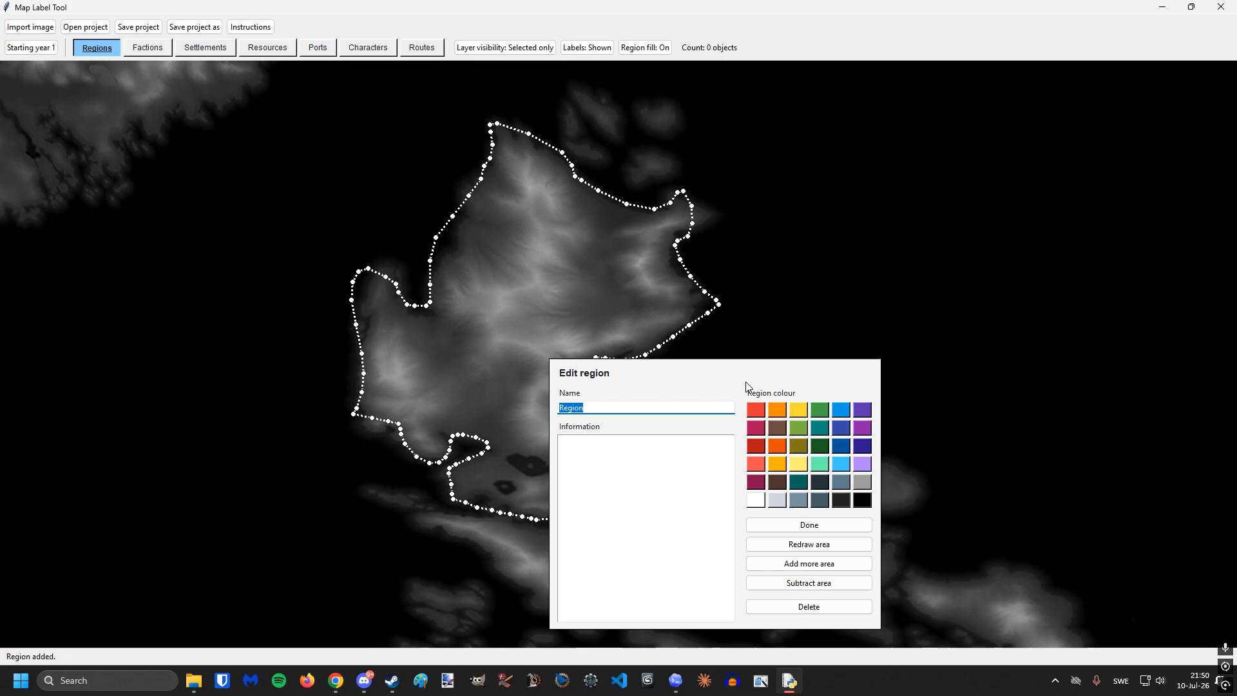
- Name the region Luzon, give it the dark yellow colour and save it
type("Luzon")
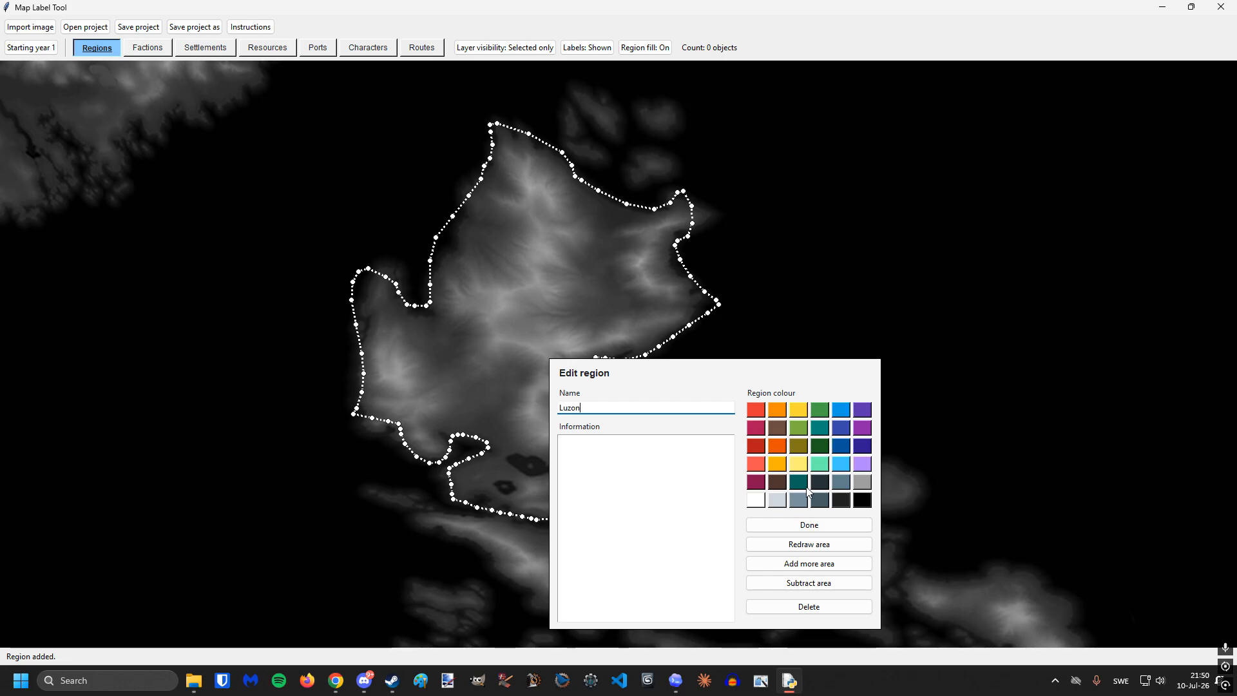
left_click(805, 451)
left_click(809, 524)
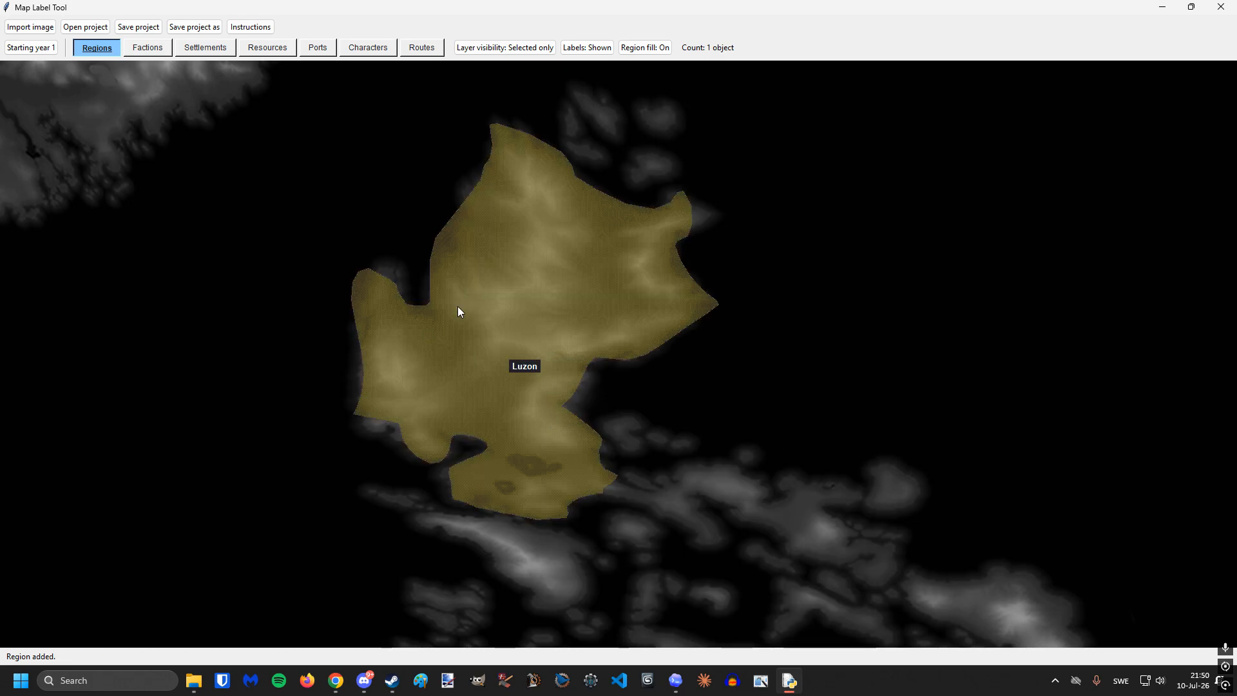
- Redraw the Luzon region's area with a new freehand outline around the island
double_click(509, 312)
left_click(551, 366)
left_click(914, 234)
left_click_drag(585, 324, 516, 307)
left_click(516, 259)
double_click(516, 263)
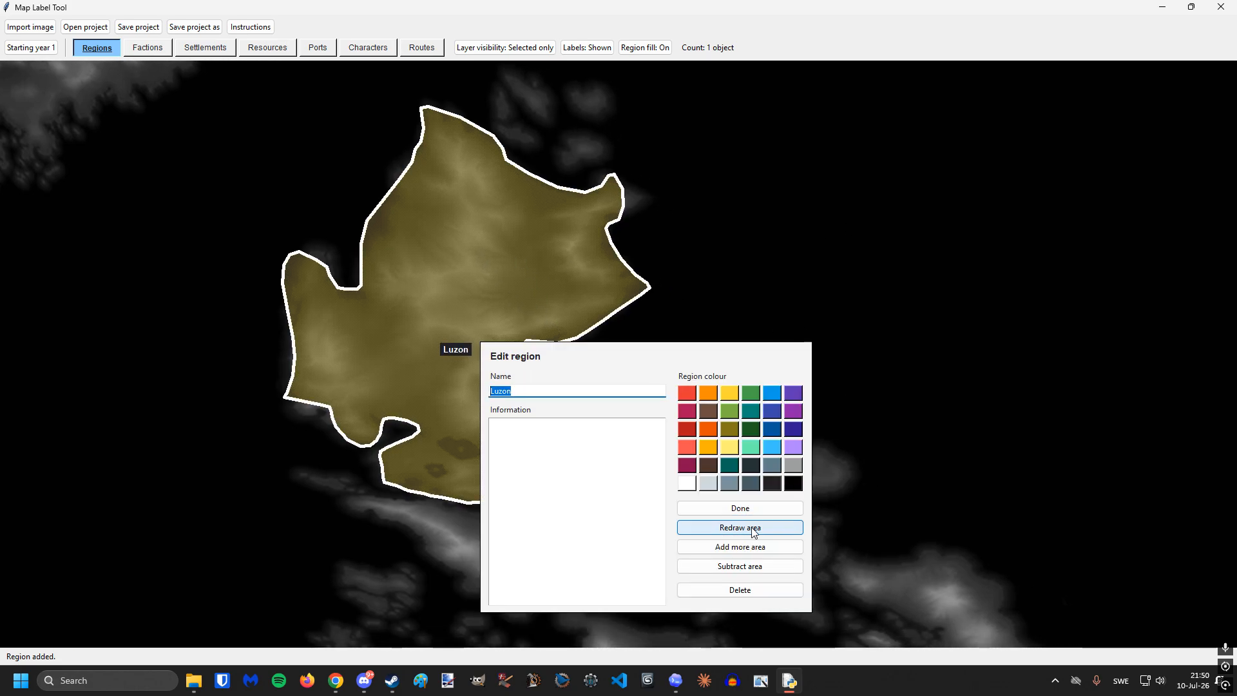
left_click(739, 527)
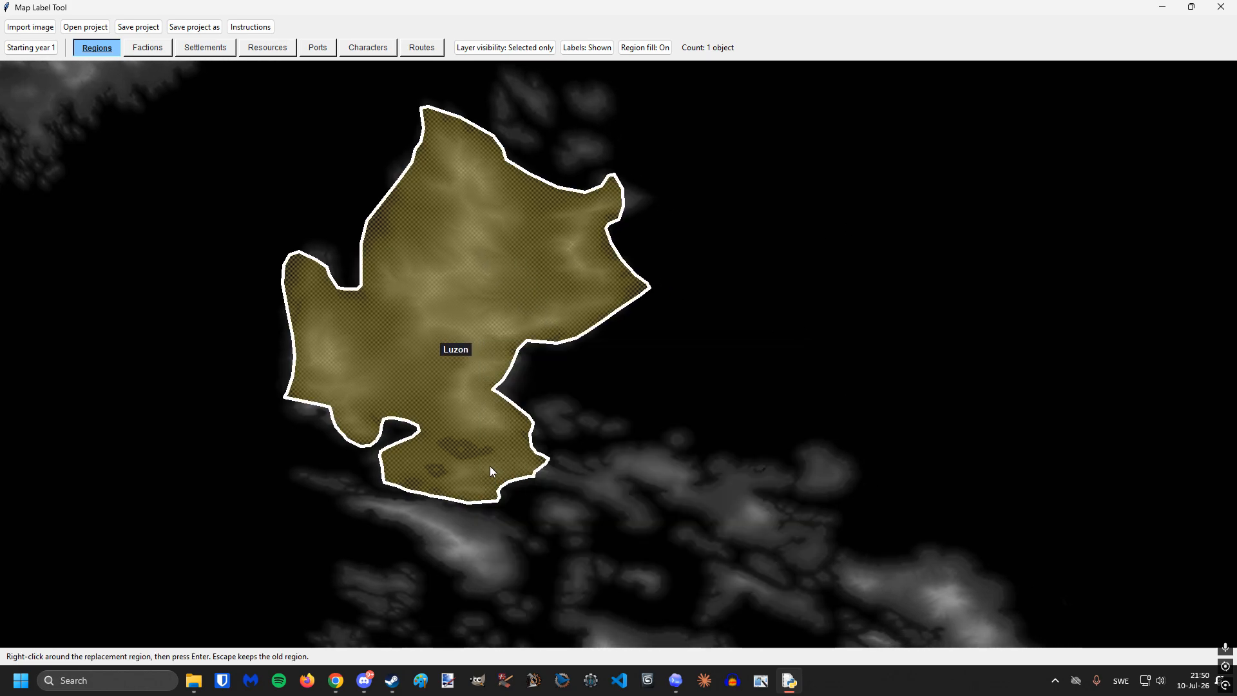
mouse_move(529, 475)
left_mouse_down()
mouse_move(398, 490)
mouse_move(384, 422)
mouse_move(309, 394)
mouse_move(266, 332)
mouse_move(447, 114)
mouse_move(530, 170)
mouse_move(607, 180)
mouse_move(648, 259)
mouse_move(545, 338)
mouse_move(496, 411)
mouse_move(538, 460)
left_mouse_up()
key("Return")
- Add the separate large island north of Luzon to the Luzon region as additional area
left_click(503, 275)
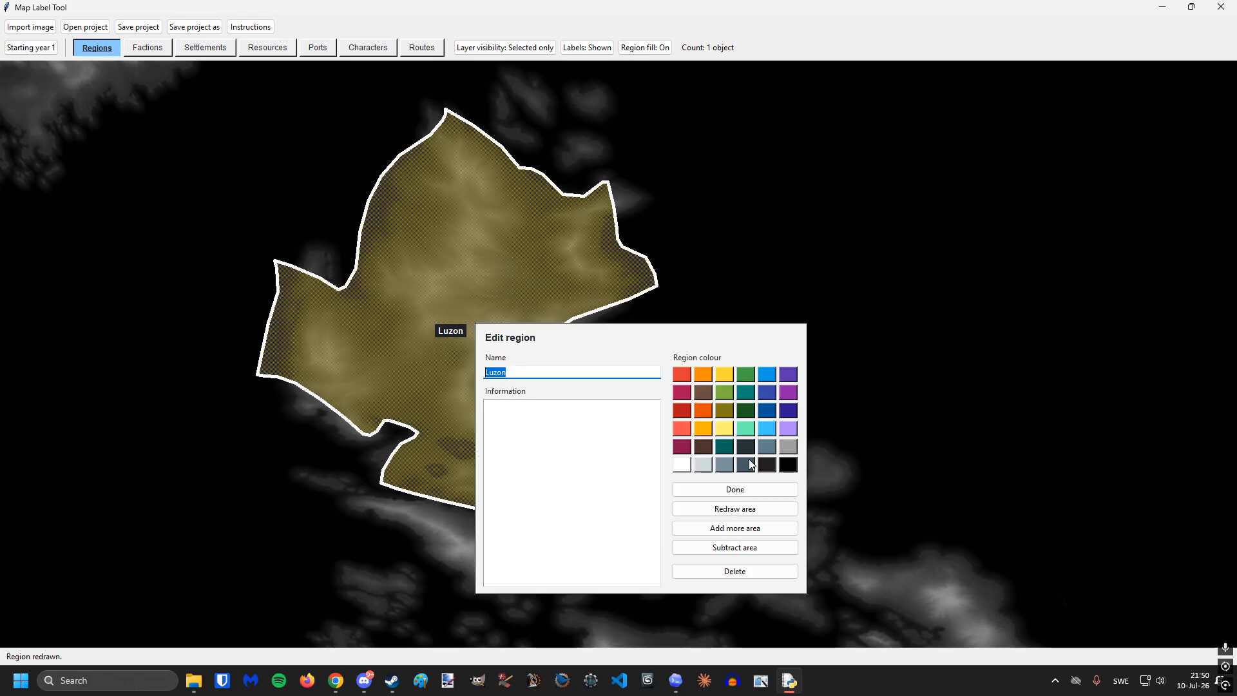
left_click(735, 527)
scroll(598, 367, "down", 4)
key("w")
key("w")
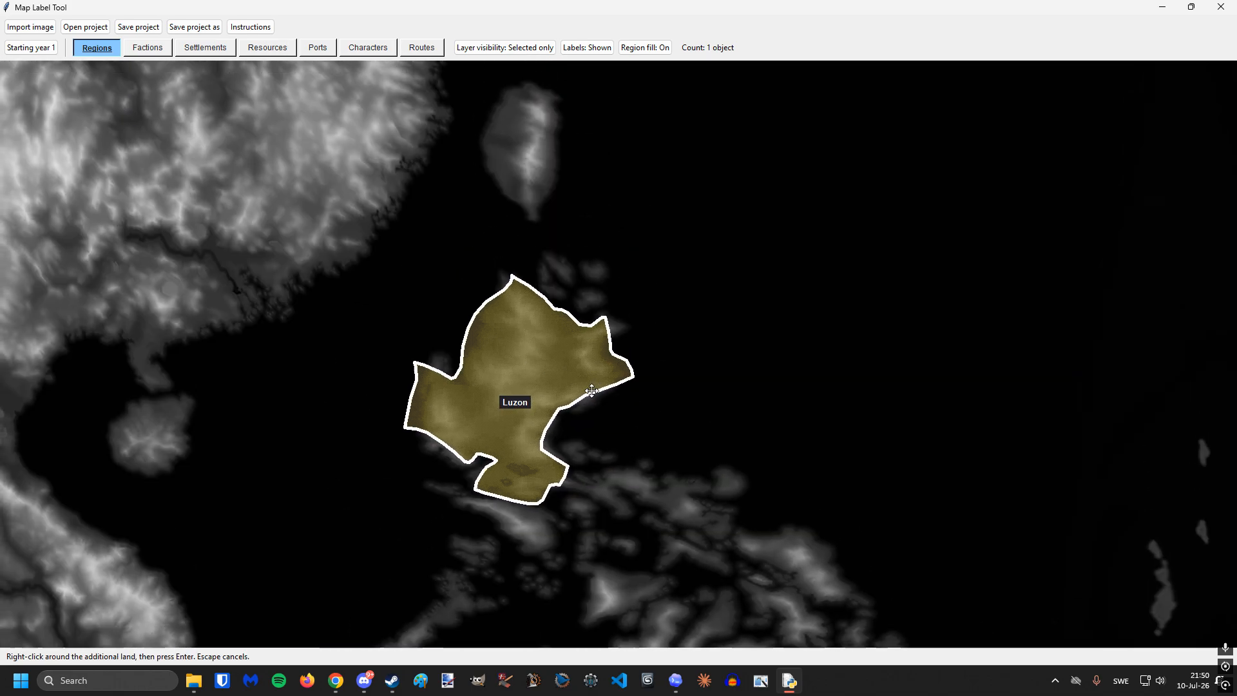
scroll(536, 381, "up", 2)
key("w")
key("w")
key("w")
mouse_move(532, 434)
left_mouse_down()
mouse_move(483, 392)
mouse_move(460, 327)
mouse_move(479, 261)
left_mouse_up()
key("Return")
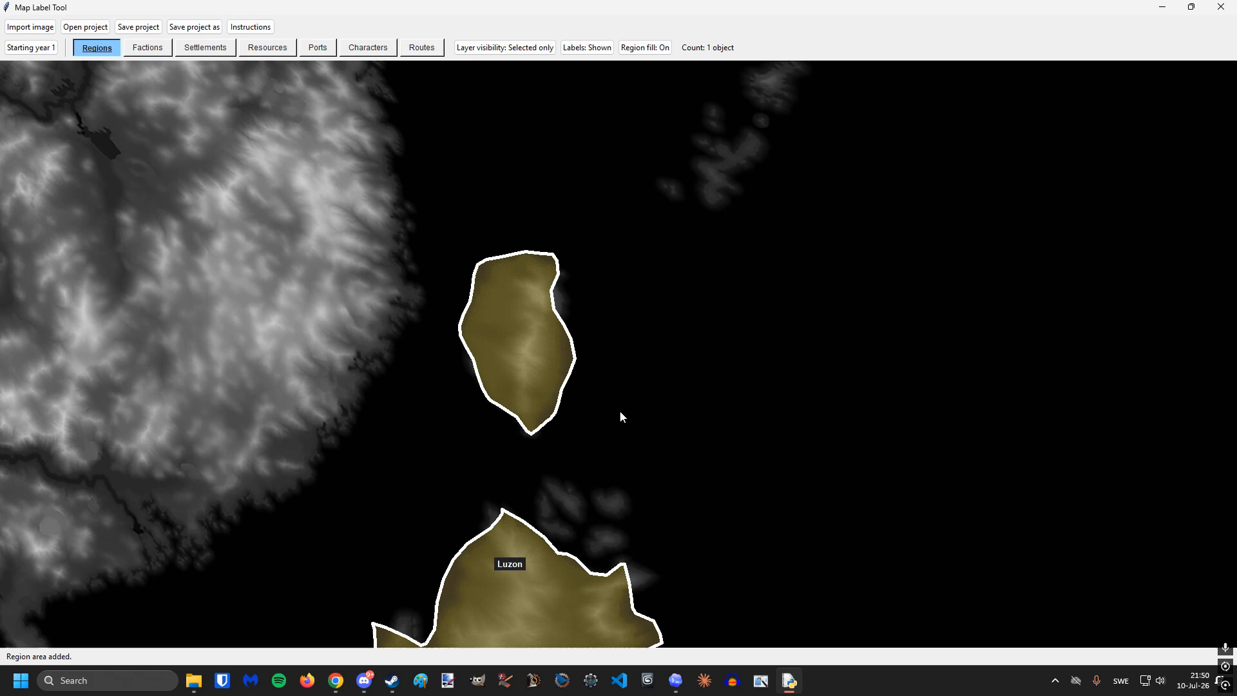
- Subtract the northern island from the Luzon region by outlining it
left_click_drag(684, 424, 630, 183)
mouse_move(621, 277)
left_mouse_down()
mouse_move(661, 366)
mouse_move(639, 295)
left_mouse_up()
scroll(661, 366, "down", 1)
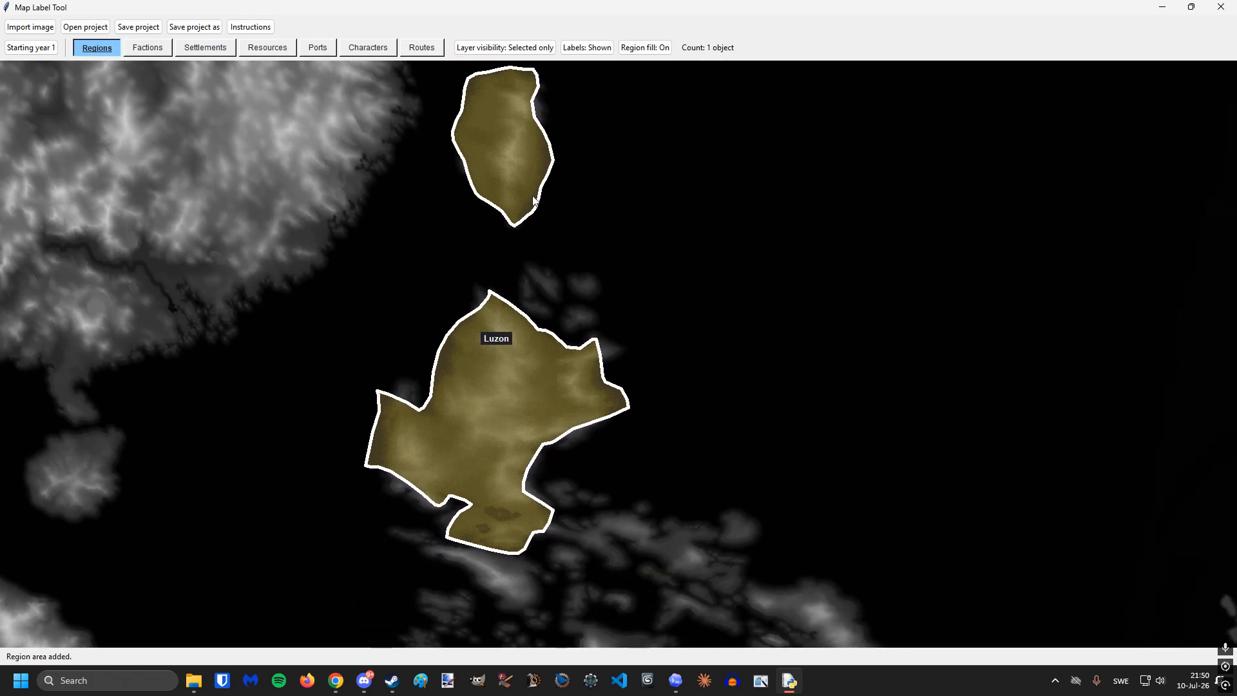
left_click(515, 181)
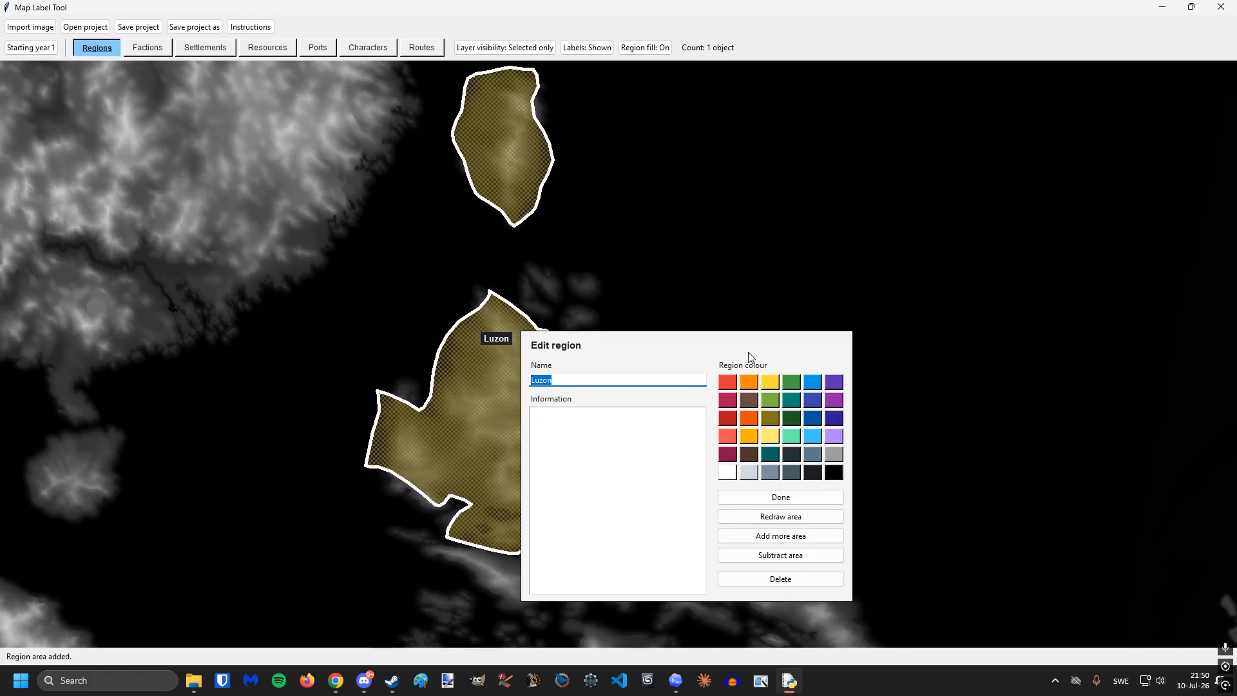
left_click(788, 556)
scroll(597, 282, "down", 1)
left_click_drag(598, 282, 606, 331)
mouse_move(545, 301)
left_mouse_down()
mouse_move(454, 256)
mouse_move(470, 149)
mouse_move(593, 126)
mouse_move(620, 283)
left_mouse_up()
key("Return")
- Try to subtract an area that encircles the entire remaining Luzon region
left_click_drag(661, 366, 632, 269)
double_click(538, 289)
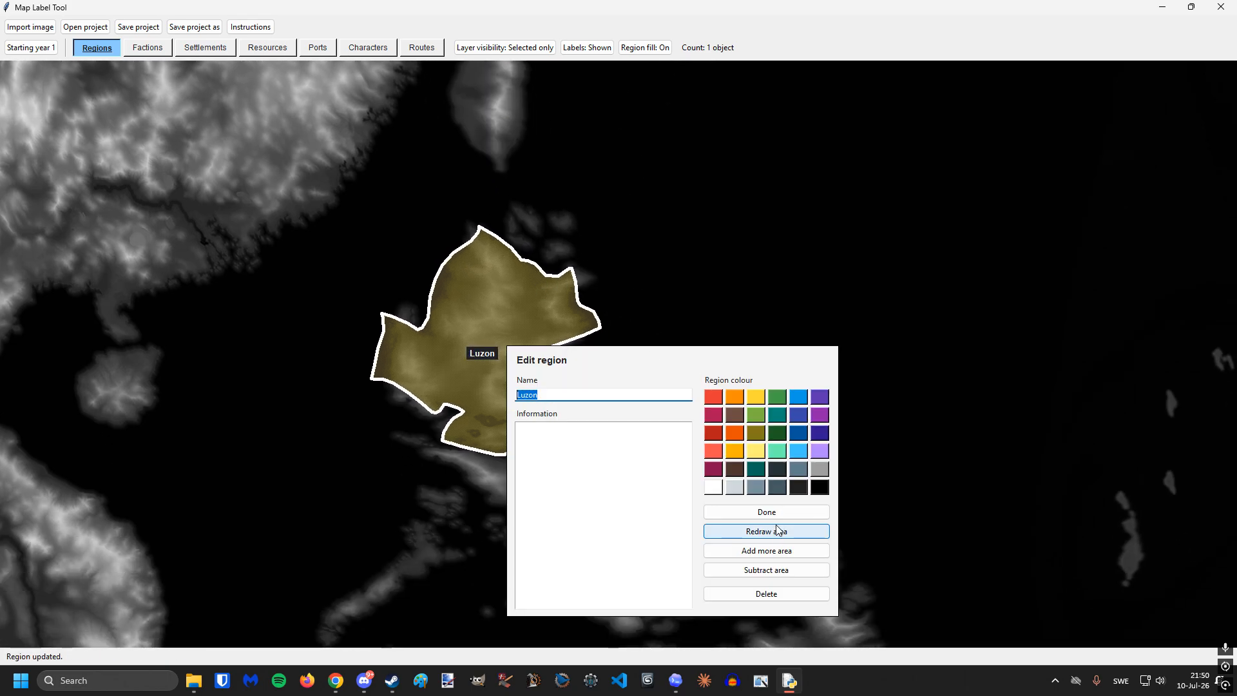
left_click(748, 569)
mouse_move(572, 475)
left_mouse_down()
mouse_move(347, 261)
mouse_move(628, 471)
left_mouse_up()
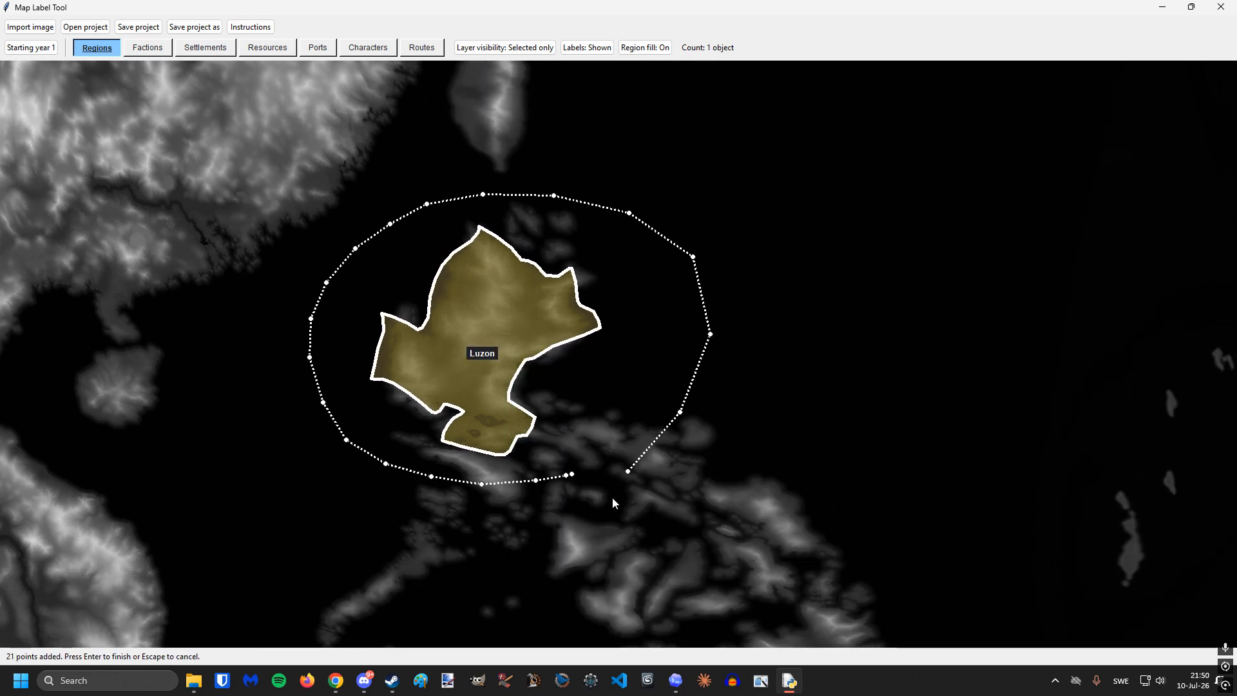
key("Return")
left_click(717, 389)
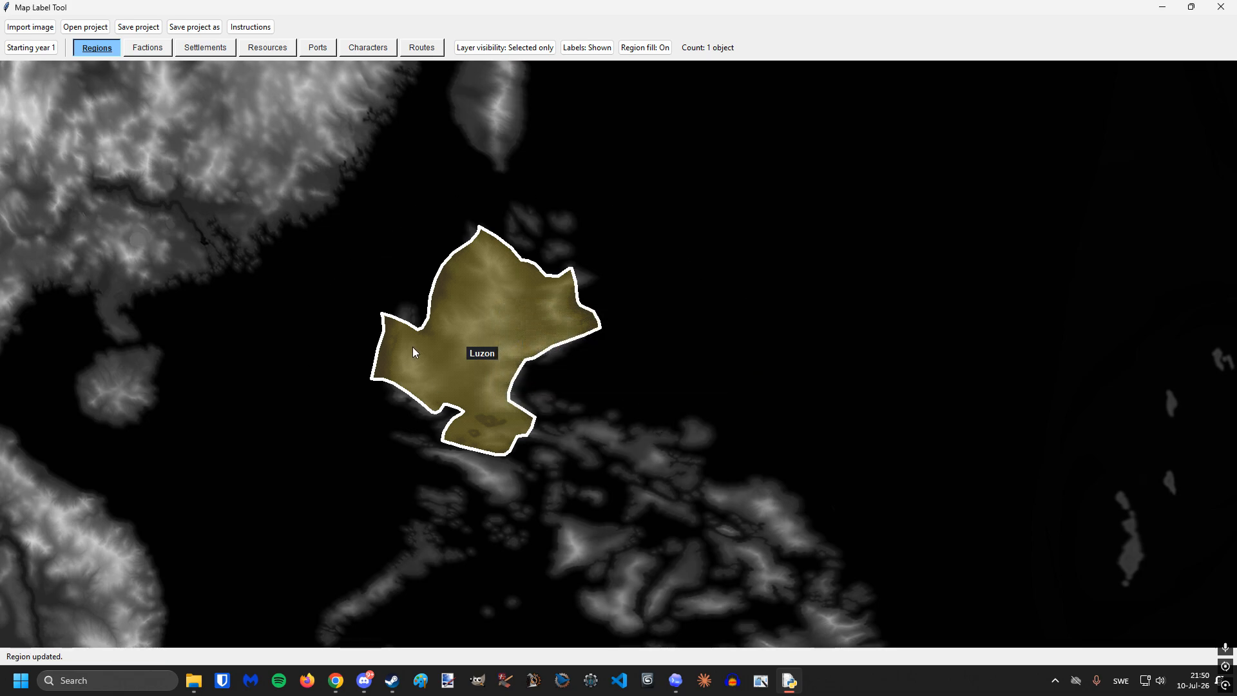
- Review the Luzon region's editing options, close the editor and deselect the region
scroll(496, 396, "up", 3)
double_click(492, 389)
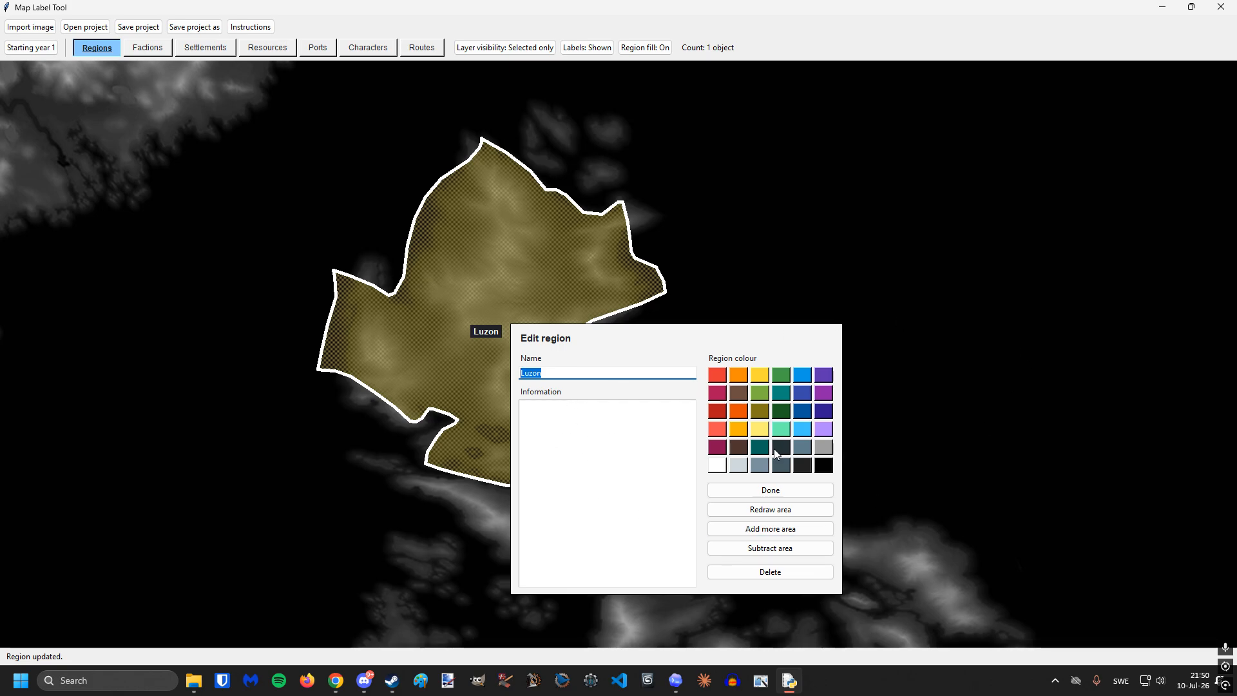
left_click(790, 227)
- Outline the elongated island just south of Luzon as a second region and finish the shape
scroll(667, 452, "down", 2)
left_click_drag(667, 451, 628, 268)
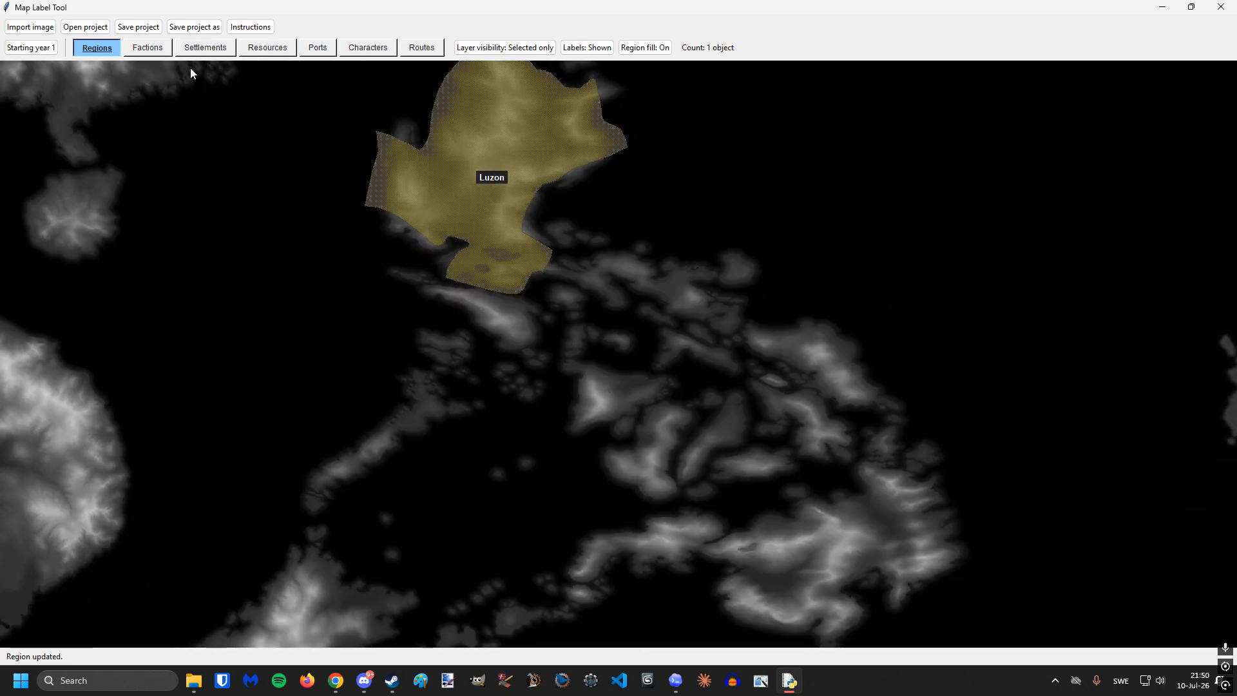
scroll(455, 276, "up", 2)
mouse_move(576, 426)
left_mouse_down()
mouse_move(466, 339)
mouse_move(462, 303)
left_mouse_up()
key("Return")
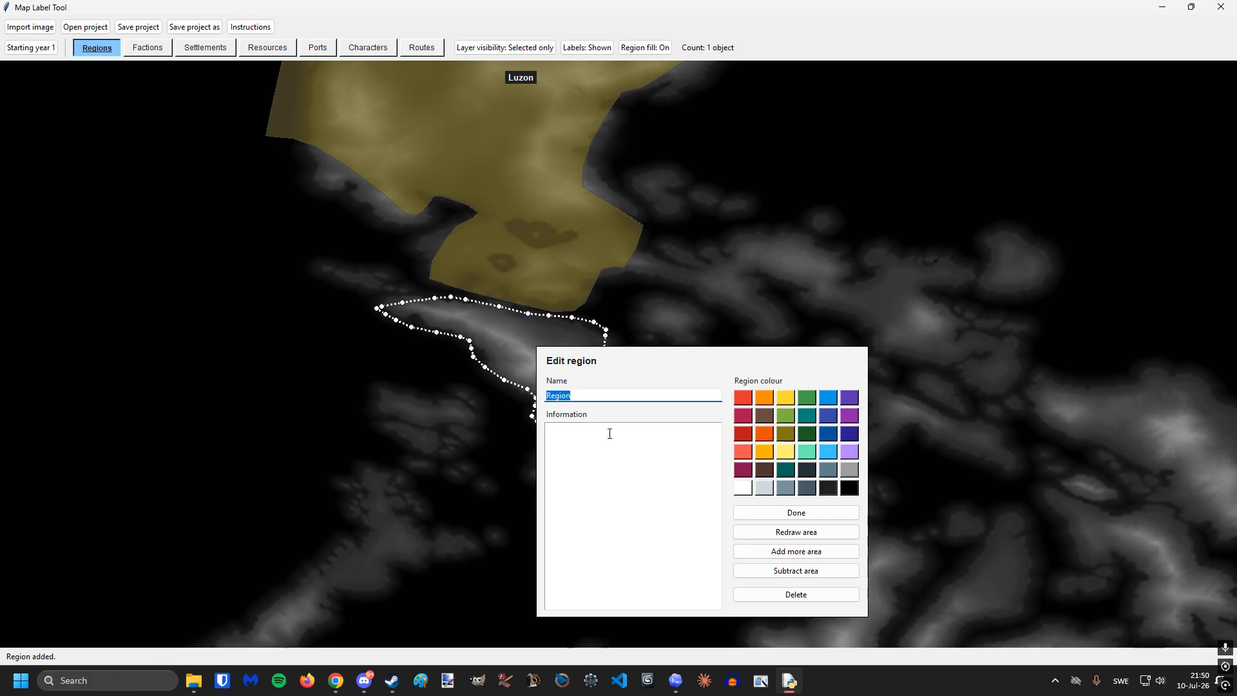
- Name the new region south of Luzon Mindoro, colour it pale yellow and finish editing it
type("Mindoro")
left_click(796, 512)
- Outline the narrow diagonal island in the central group as a region, name it Cebu and colour it teal
scroll(708, 384, "down", 1)
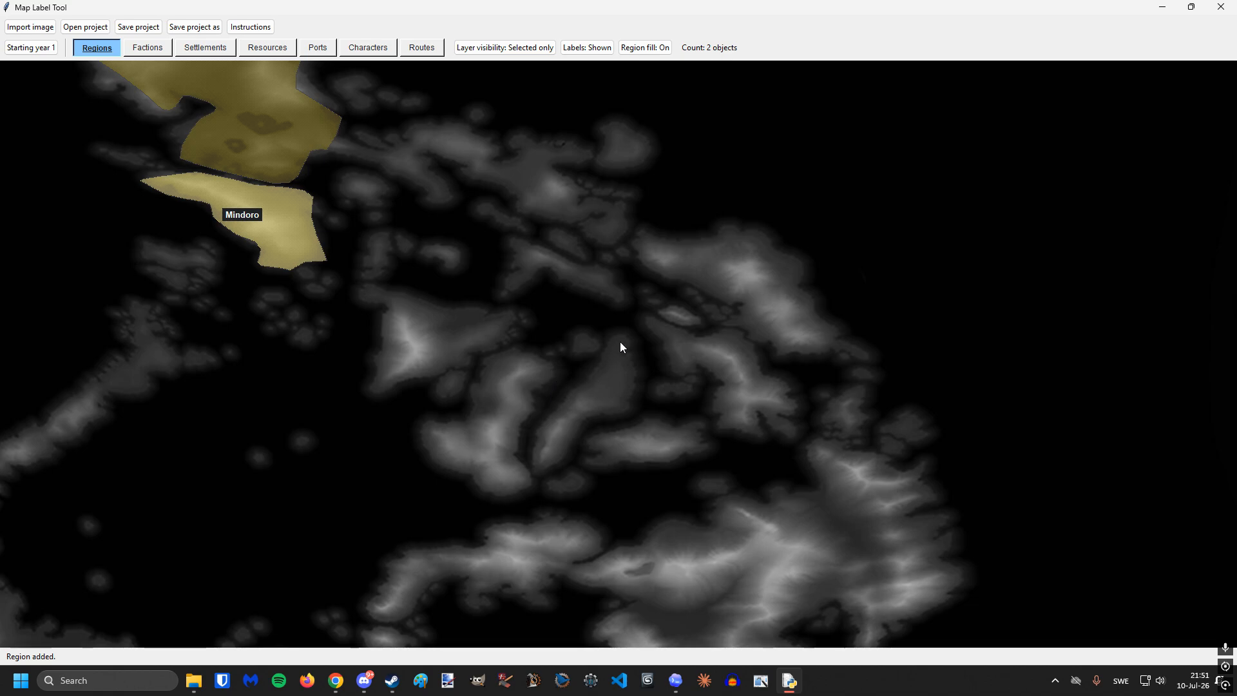
mouse_move(620, 341)
left_mouse_down()
mouse_move(536, 411)
mouse_move(542, 470)
mouse_move(608, 415)
mouse_move(628, 334)
left_mouse_up()
key("Return")
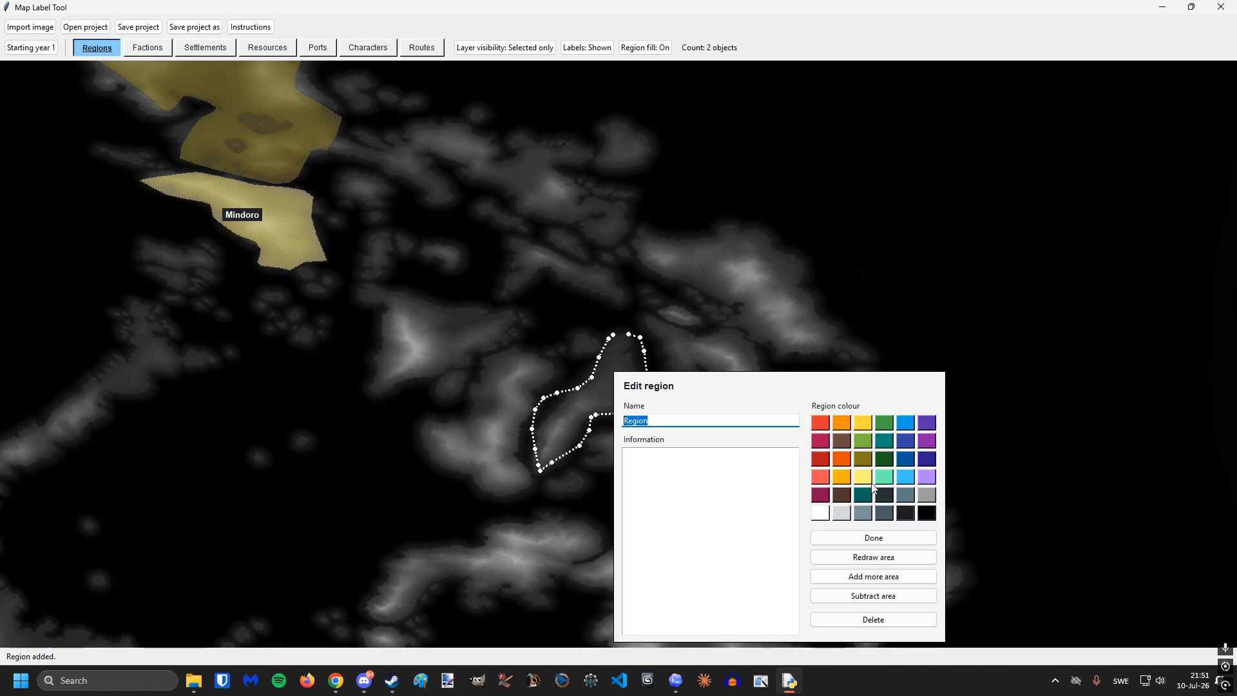
type("Cebu")
left_click(874, 537)
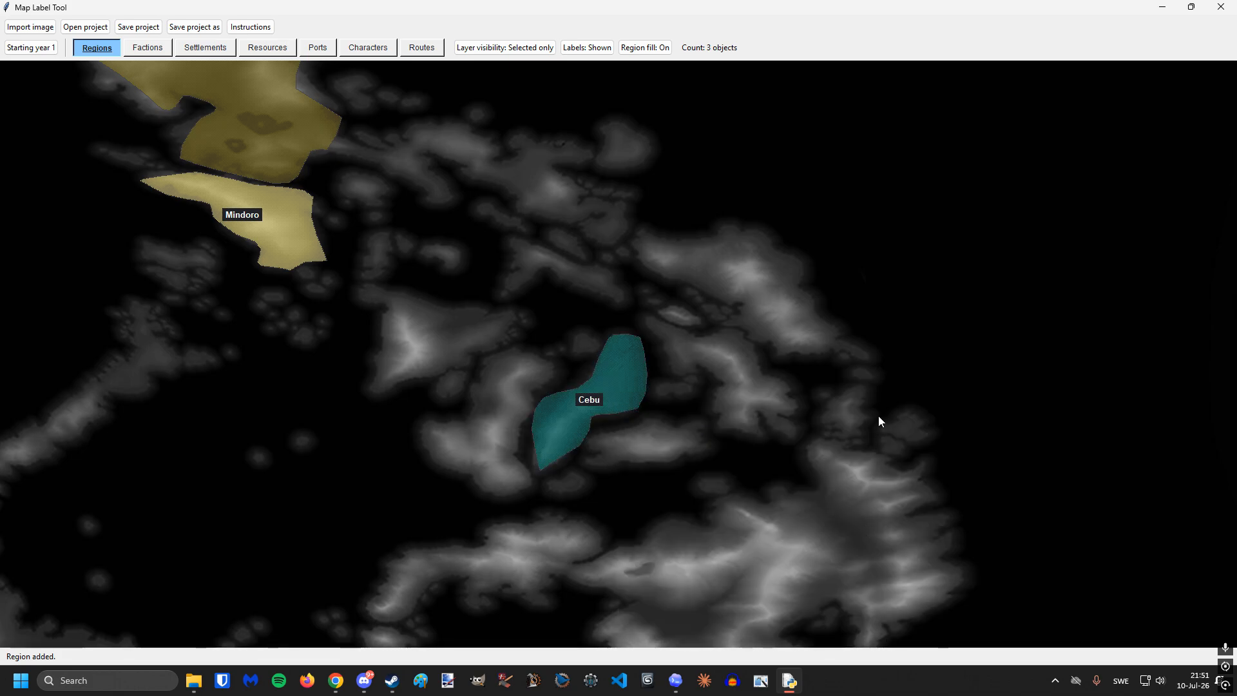
- Outline the small oval island southeast of Cebu as a region, name it Bohol and colour it dark green
left_click_drag(879, 418, 754, 399)
mouse_move(569, 404)
left_mouse_down()
mouse_move(508, 407)
mouse_move(552, 438)
left_mouse_up()
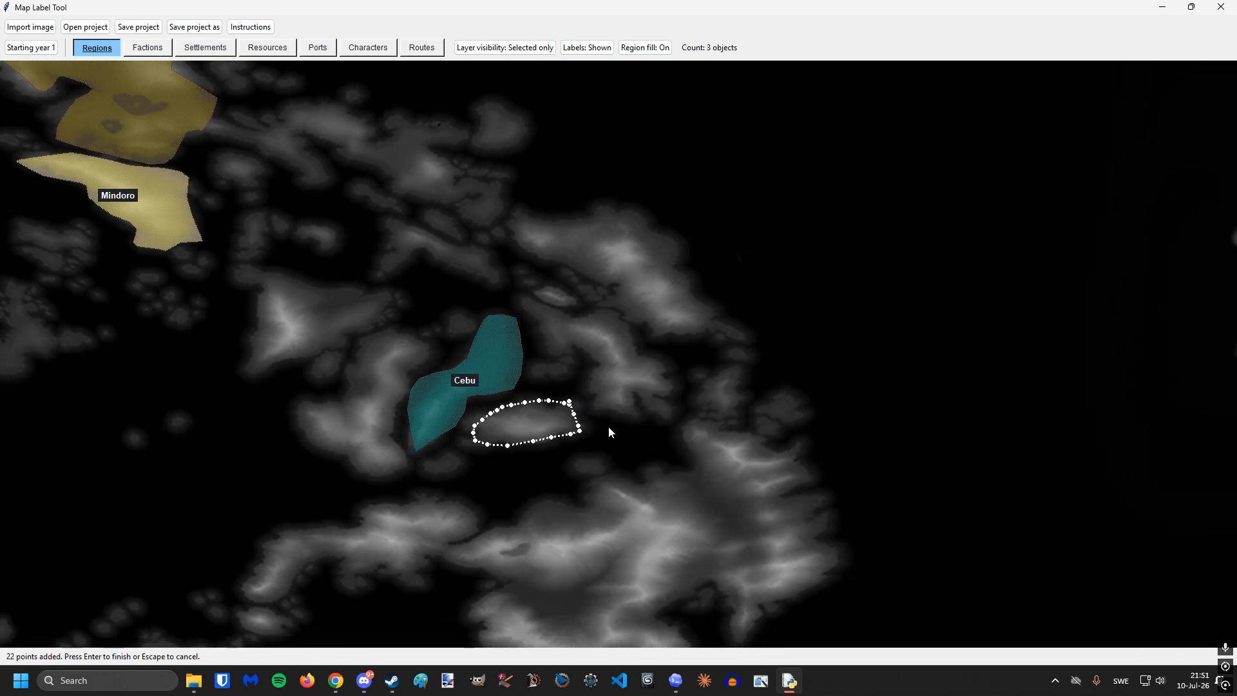
key("Return")
type("Bohol")
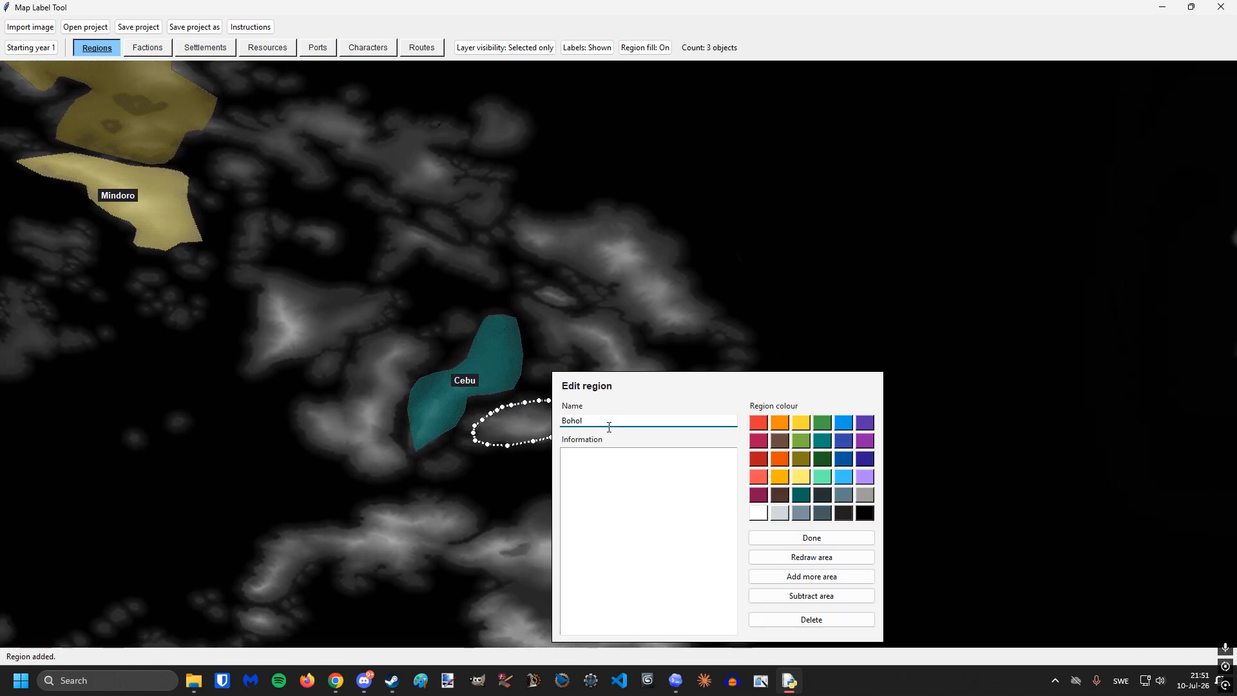
left_click(823, 535)
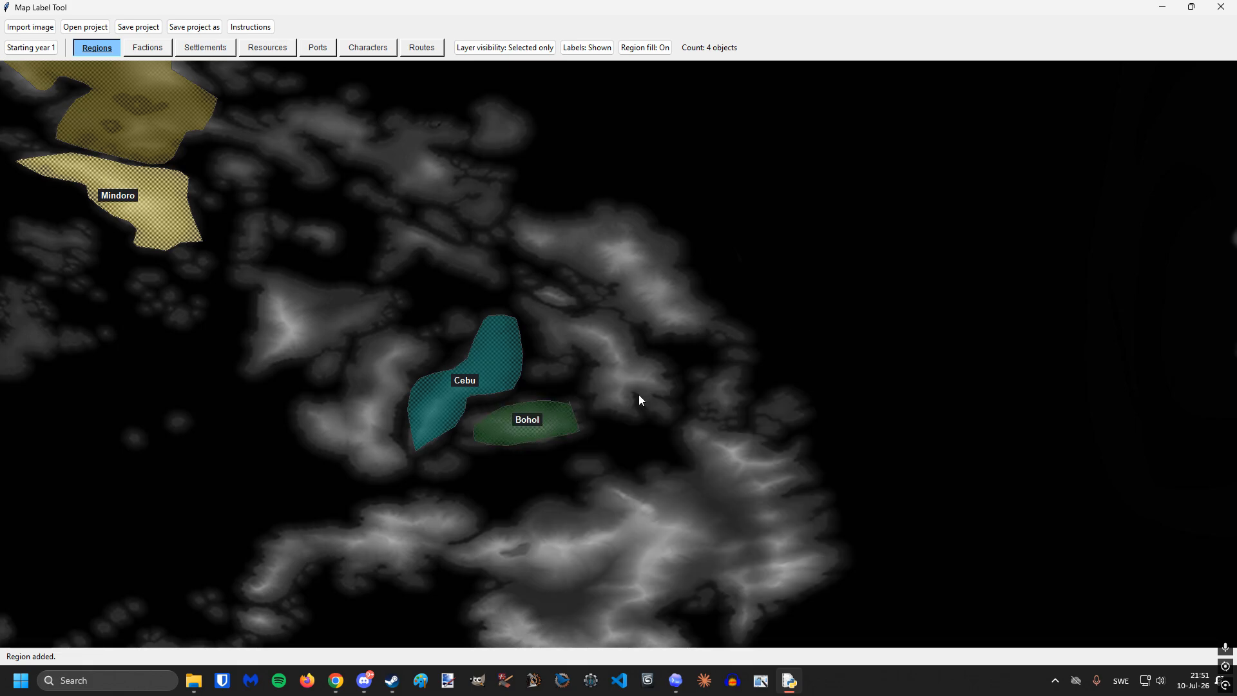
- Outline the island east of Cebu as a green region, keeping the default name Region
mouse_move(629, 408)
left_mouse_down()
mouse_move(644, 363)
mouse_move(579, 306)
mouse_move(543, 321)
left_mouse_up()
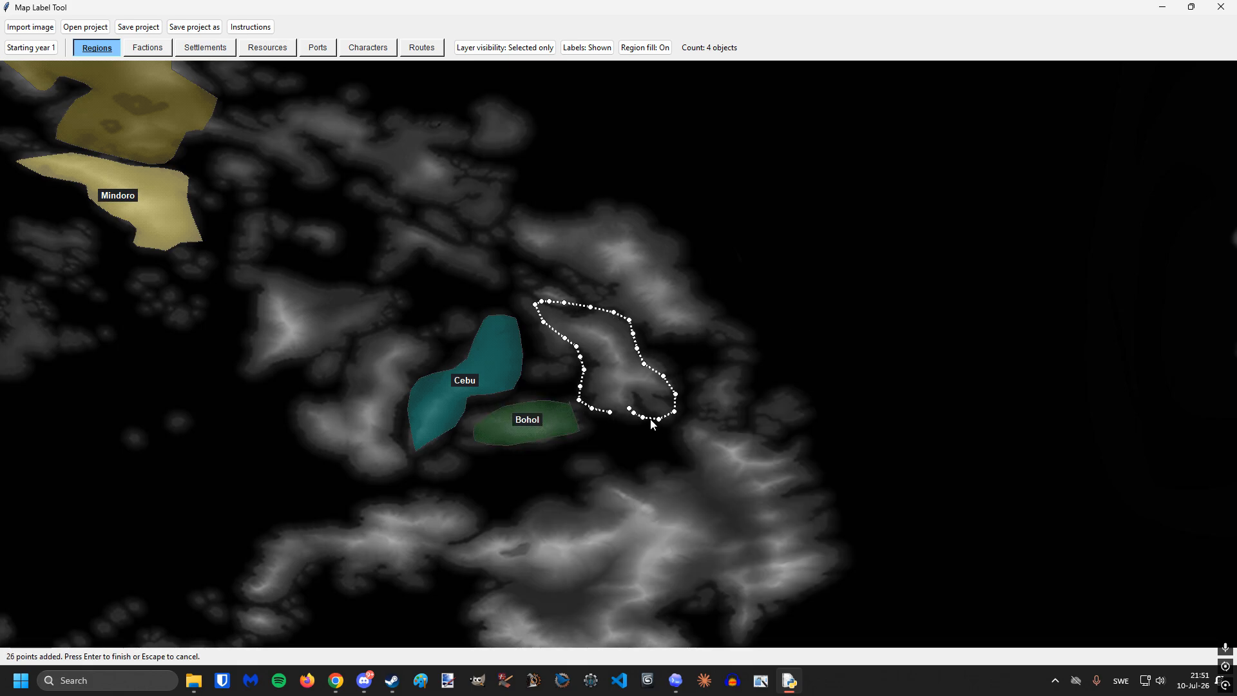
key("Return")
left_click(902, 525)
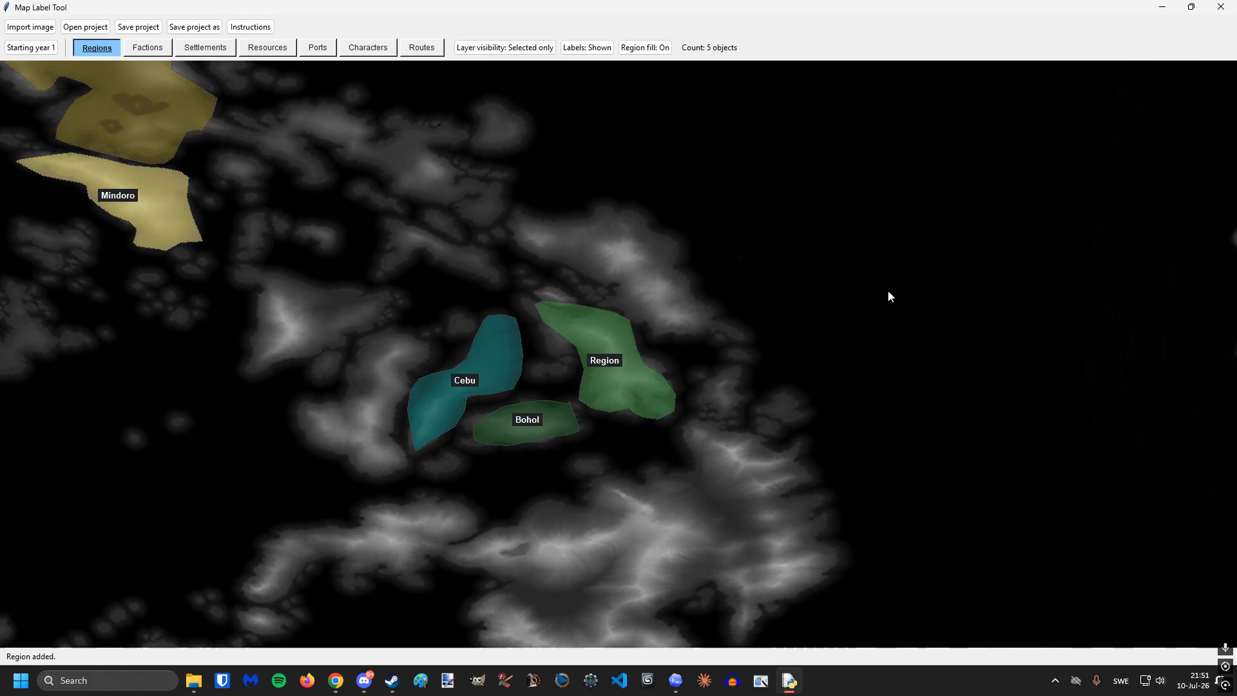
- Toggle the region fill off and on to compare outline-only with filled regions across the map
scroll(470, 380, "down", 6)
scroll(678, 368, "down", 3)
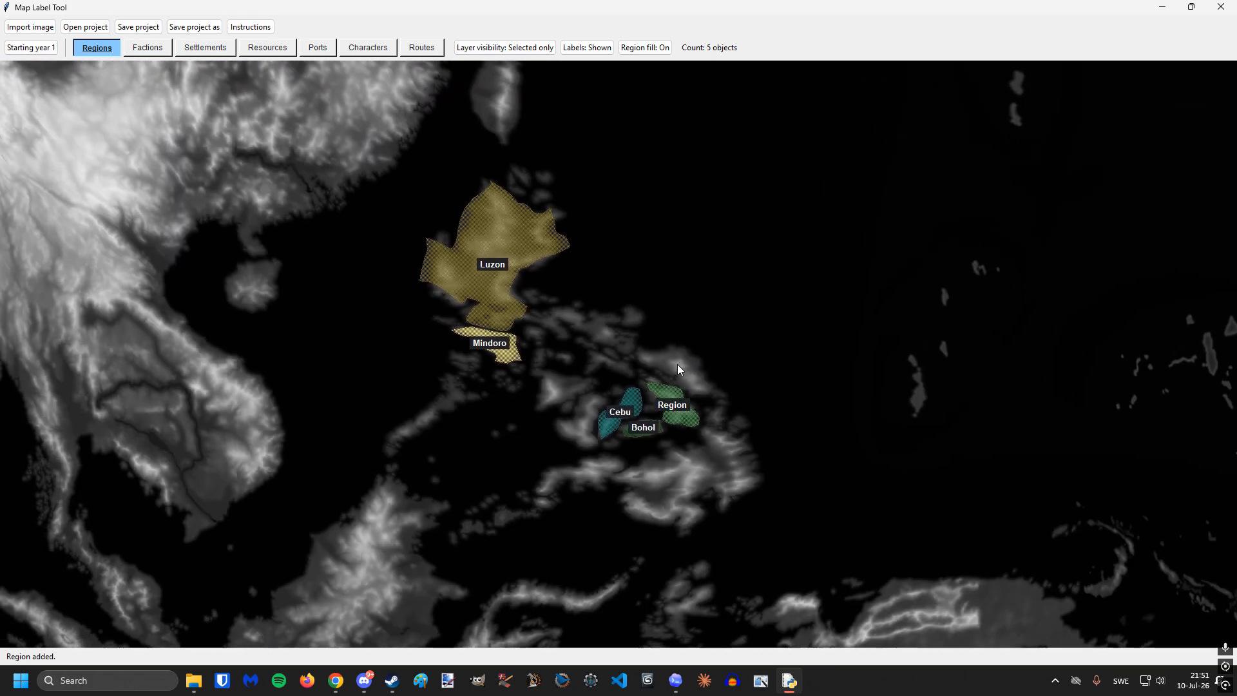
left_click(643, 49)
left_click(643, 49)
left_click(643, 49)
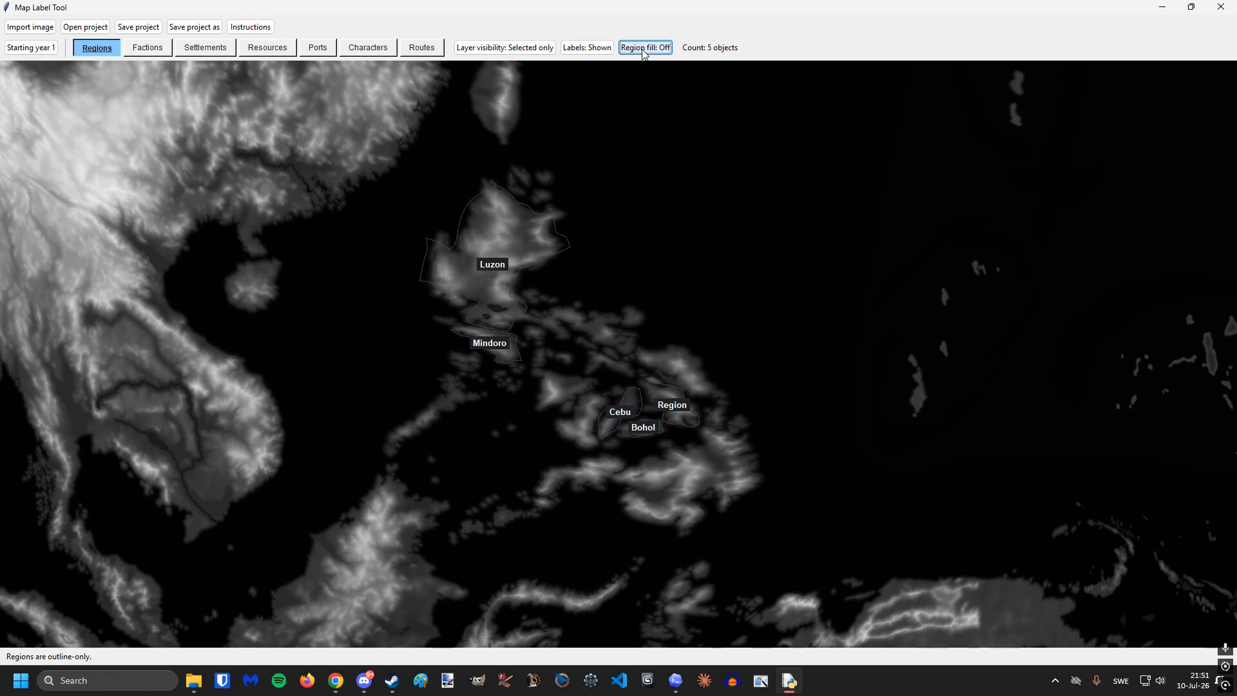
left_click(643, 49)
left_click(643, 49)
left_click(643, 49)
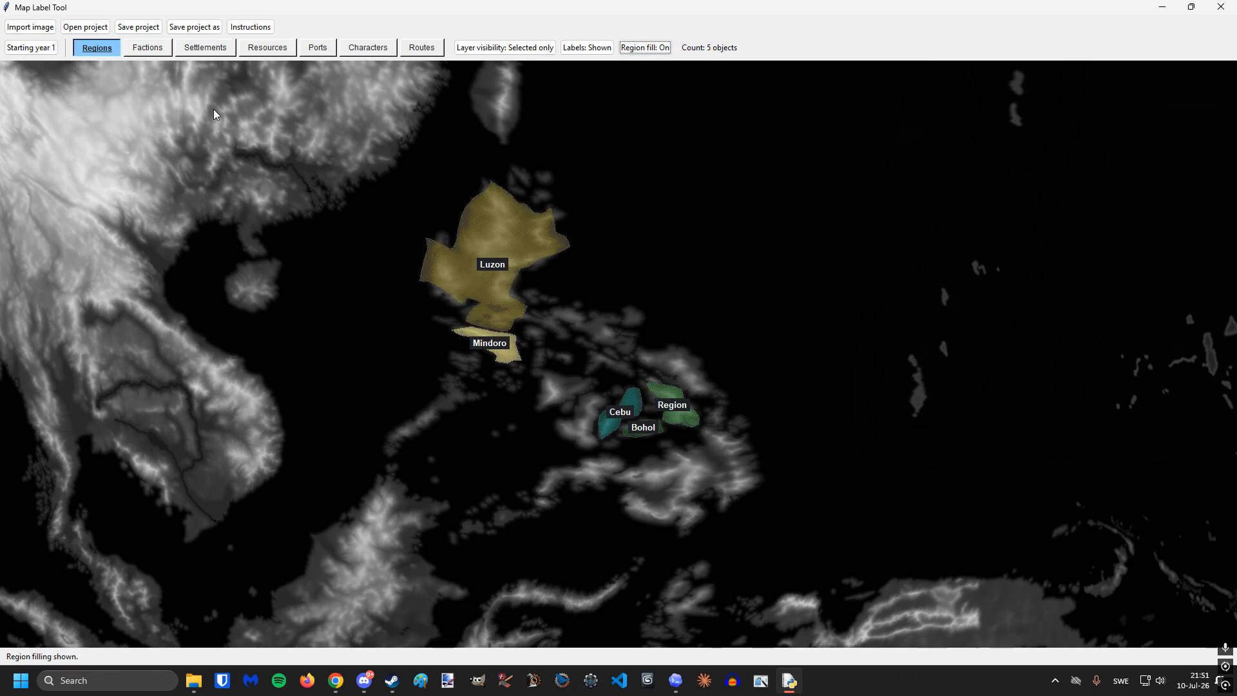
- Show the Settlements layer with Regions pinned visible, and check it with region fill off and on
left_click(204, 47)
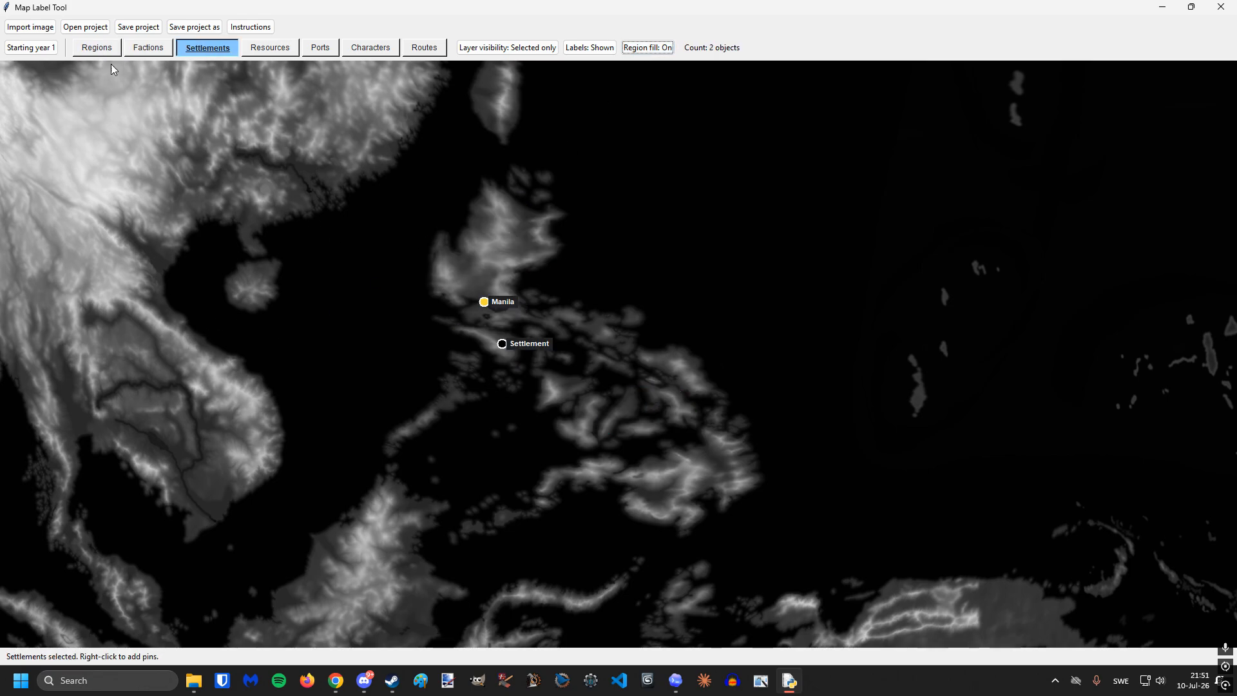
left_click(100, 50)
left_click(650, 48)
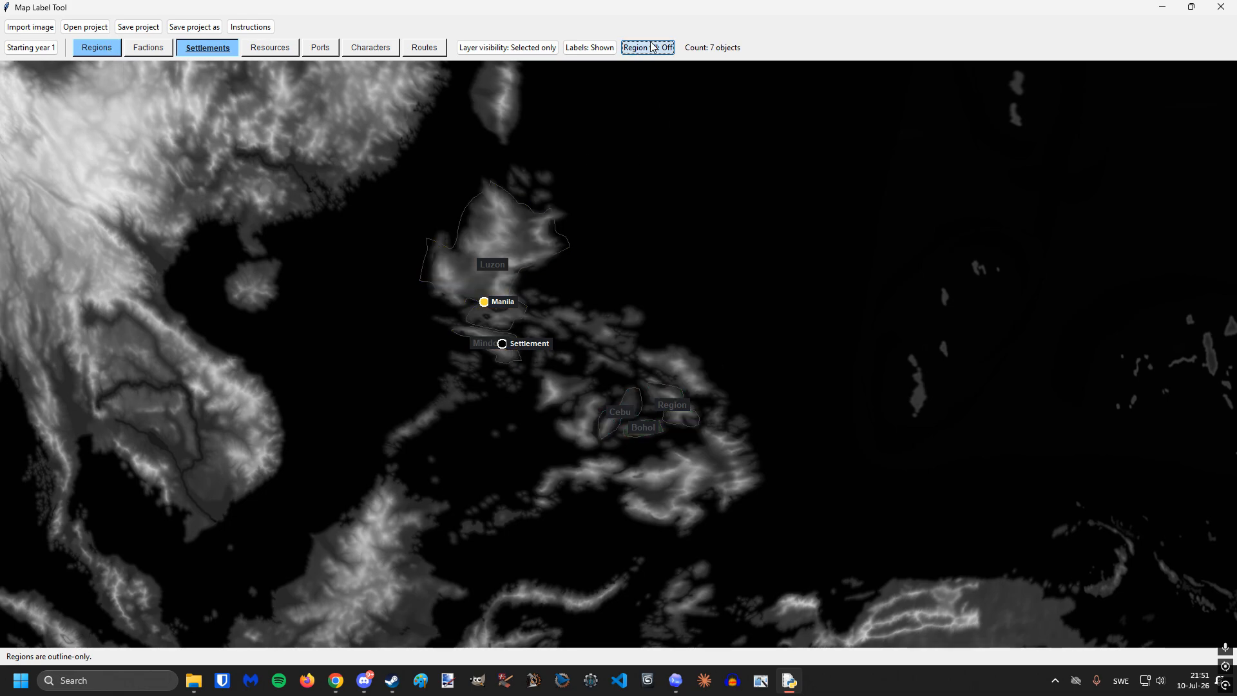
left_click(651, 47)
scroll(634, 373, "up", 2)
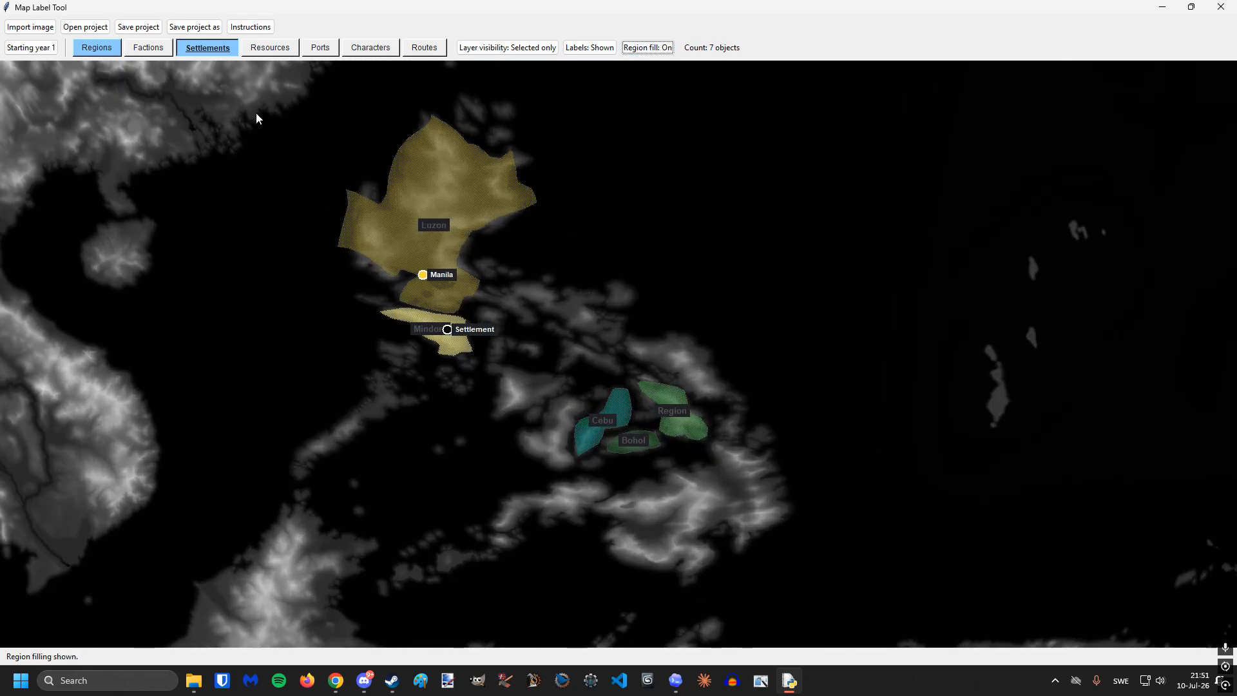
- Unpin the Regions layer and make it the active layer again
left_click(108, 51)
left_click(197, 52)
right_click(111, 53)
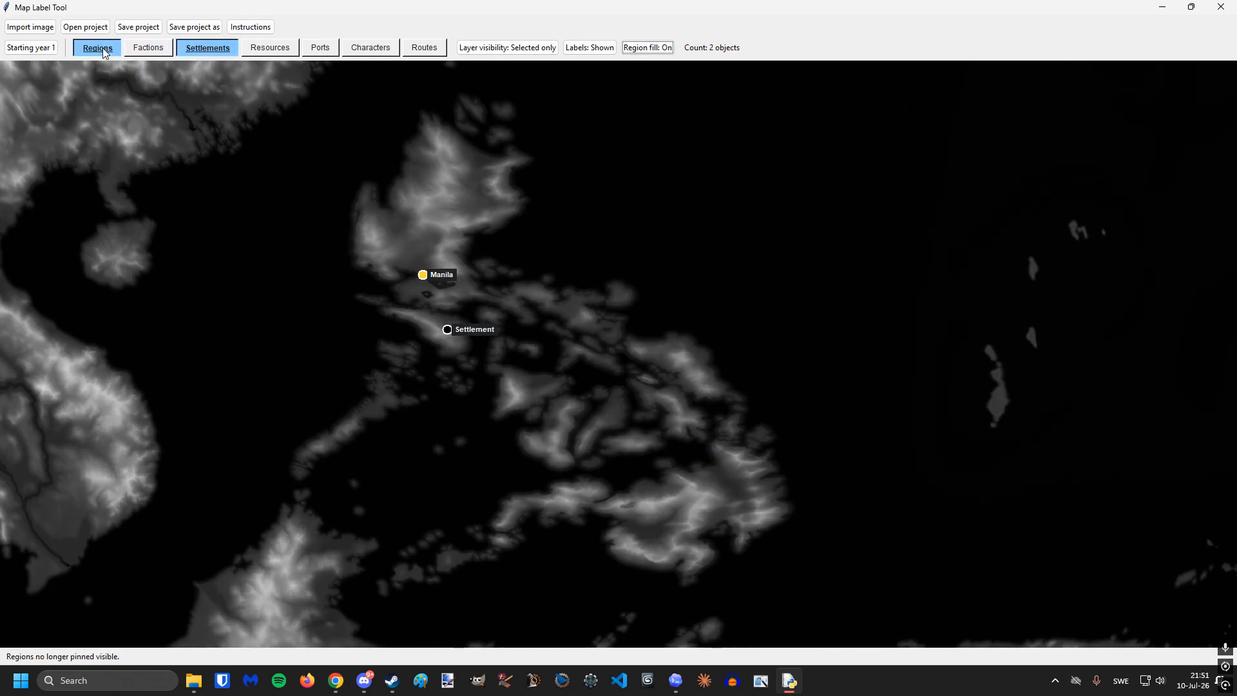
left_click(106, 53)
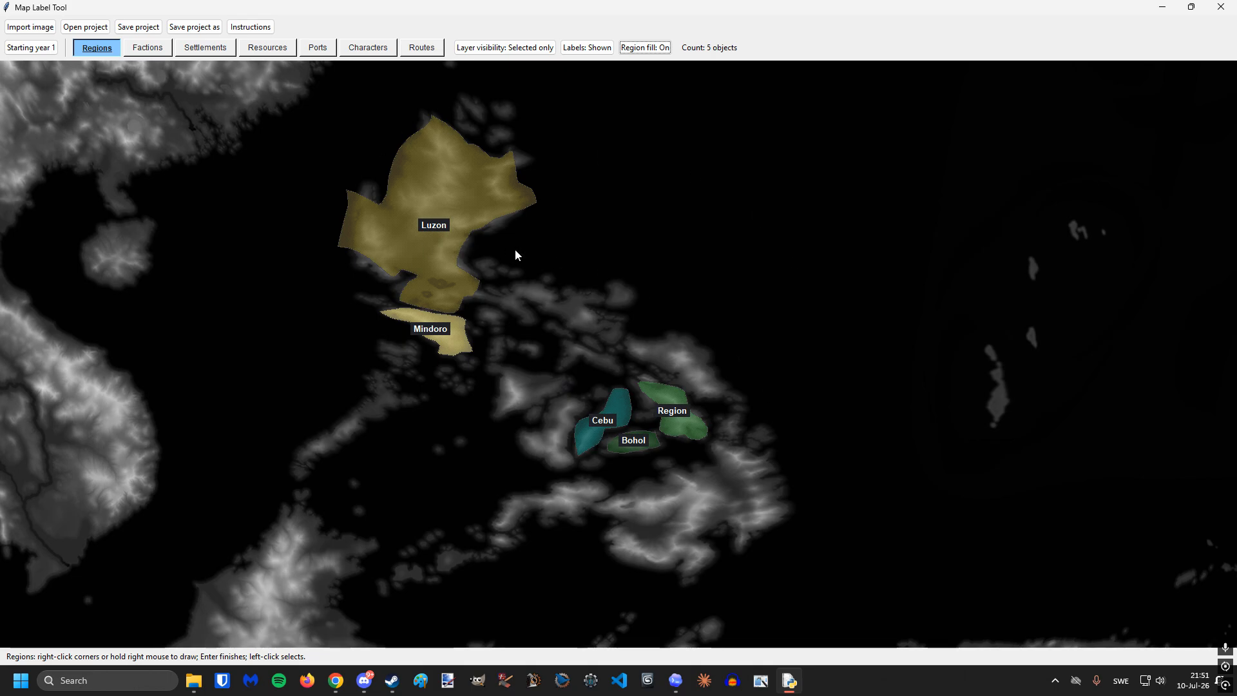
scroll(361, 201, "up", 1)
left_click_drag(165, 83, 234, 156)
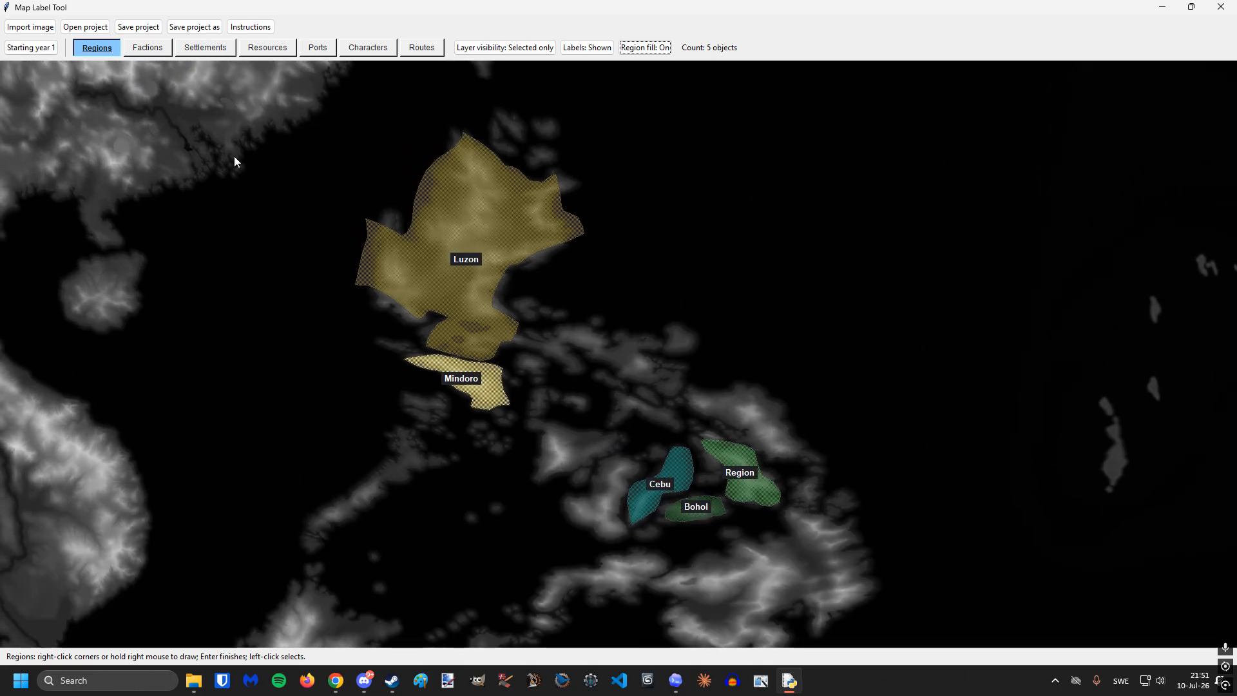
- Make Factions the active layer and pin the Regions layer visible beneath it
left_click(147, 49)
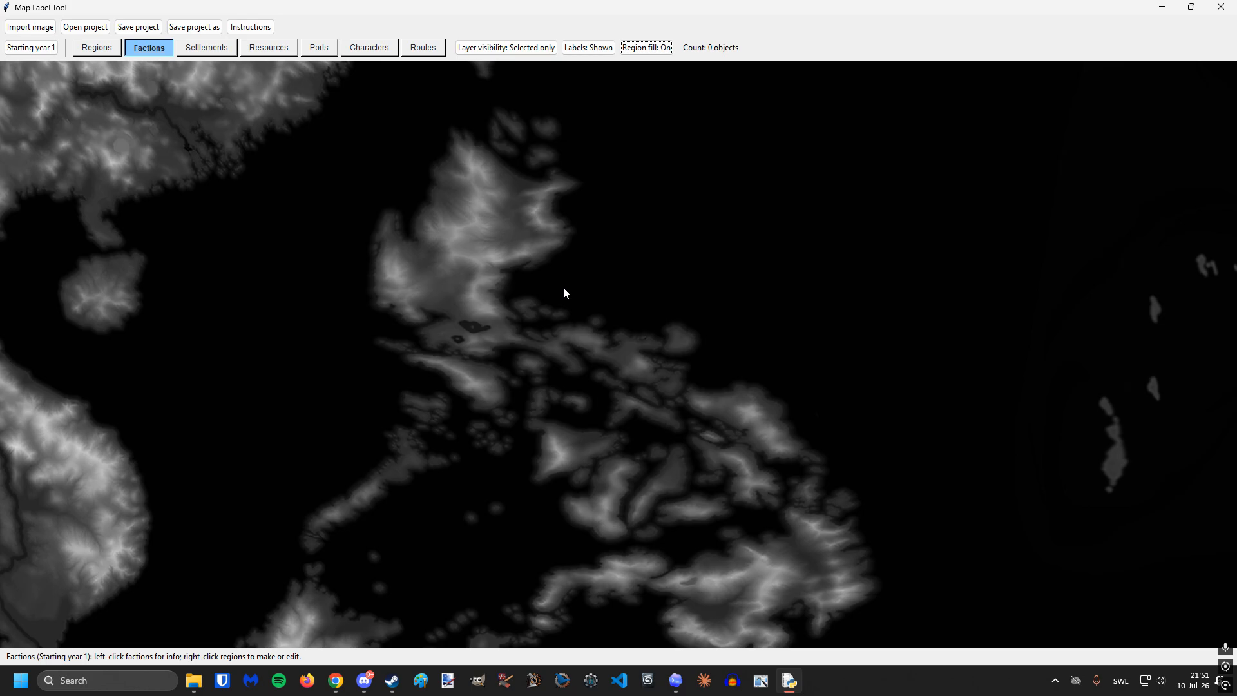
scroll(425, 257, "up", 1)
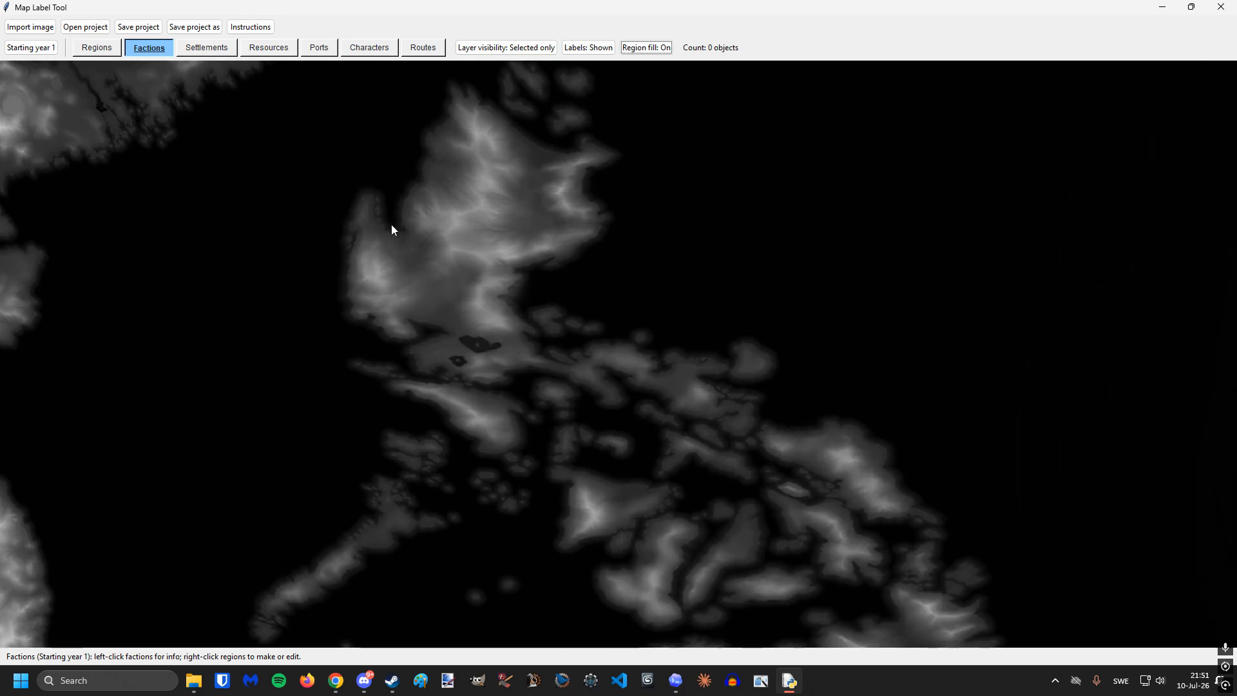
left_click_drag(426, 203, 471, 238)
left_click(96, 48)
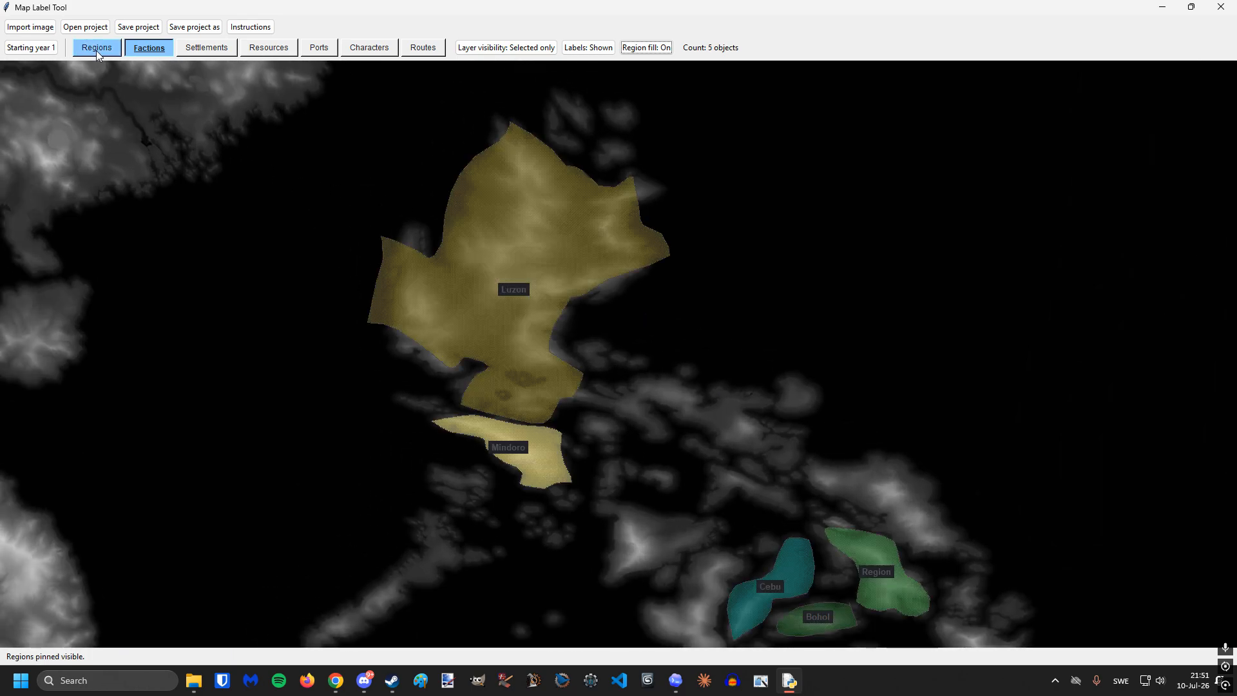
- Switch the layer visibility to Show all and back to Selected only
left_click(506, 48)
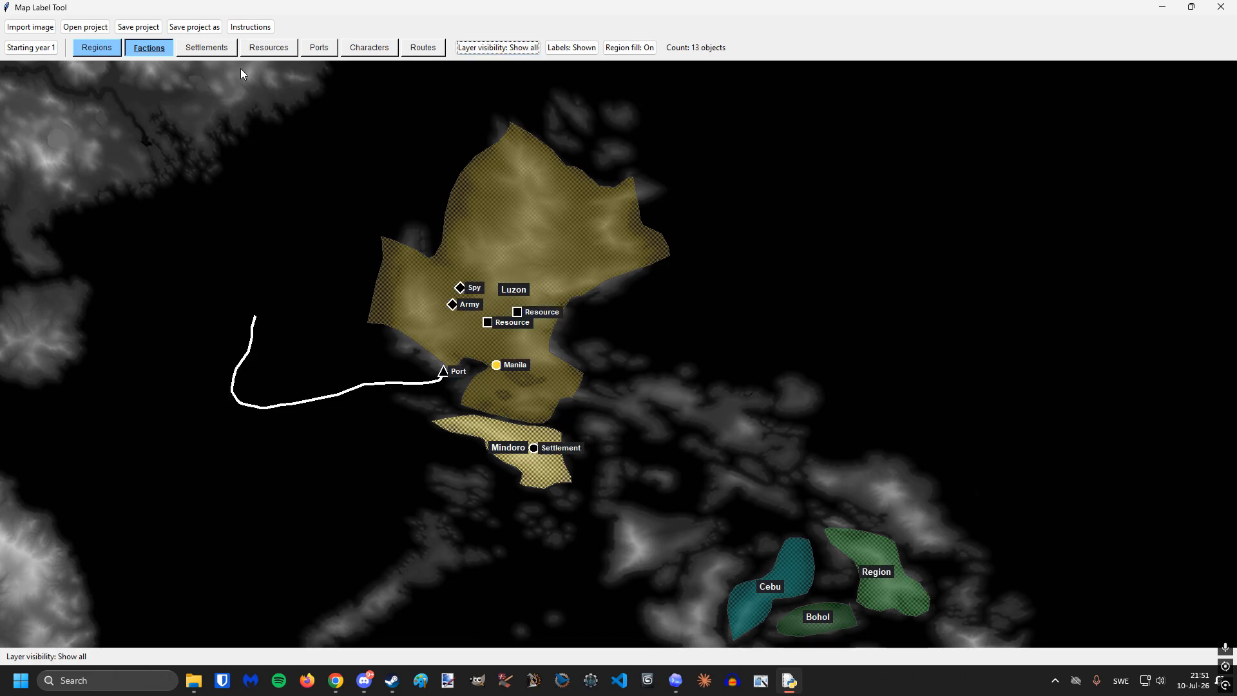
left_click(500, 48)
left_click_drag(673, 342, 590, 323)
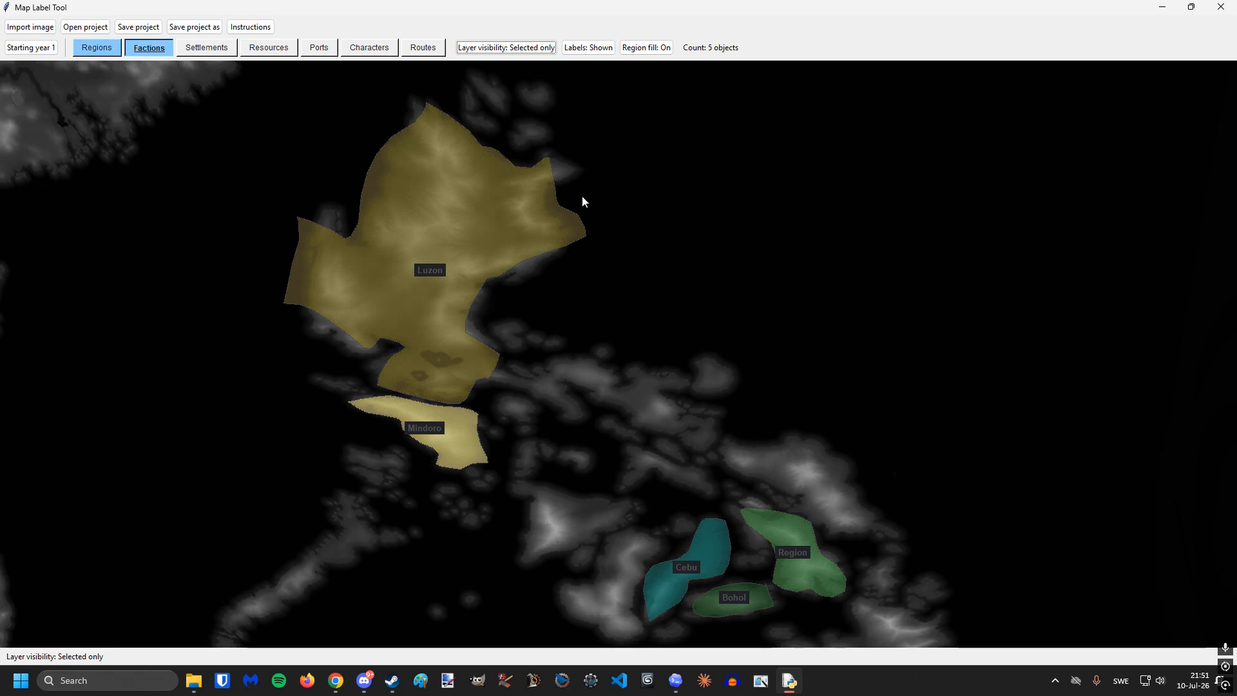
- Create a faction from the Luzon region named Tondo, with the description "asdasdas" and a blue colour
left_click(452, 253)
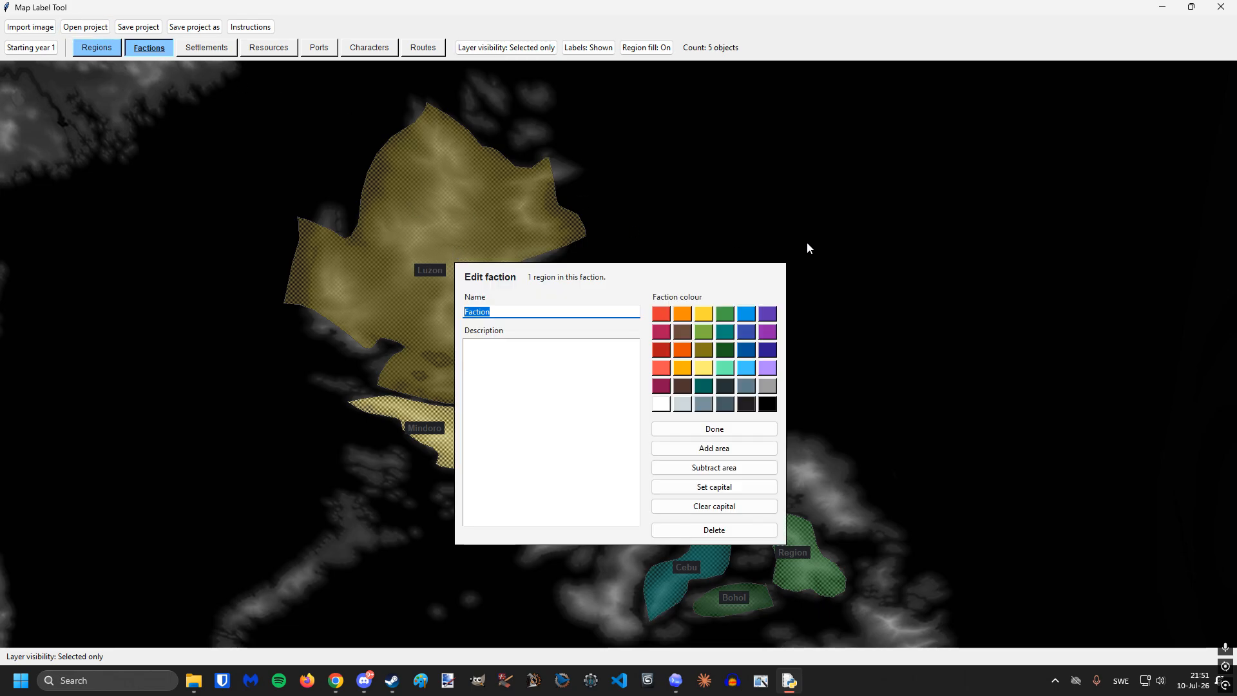
type("Tondo")
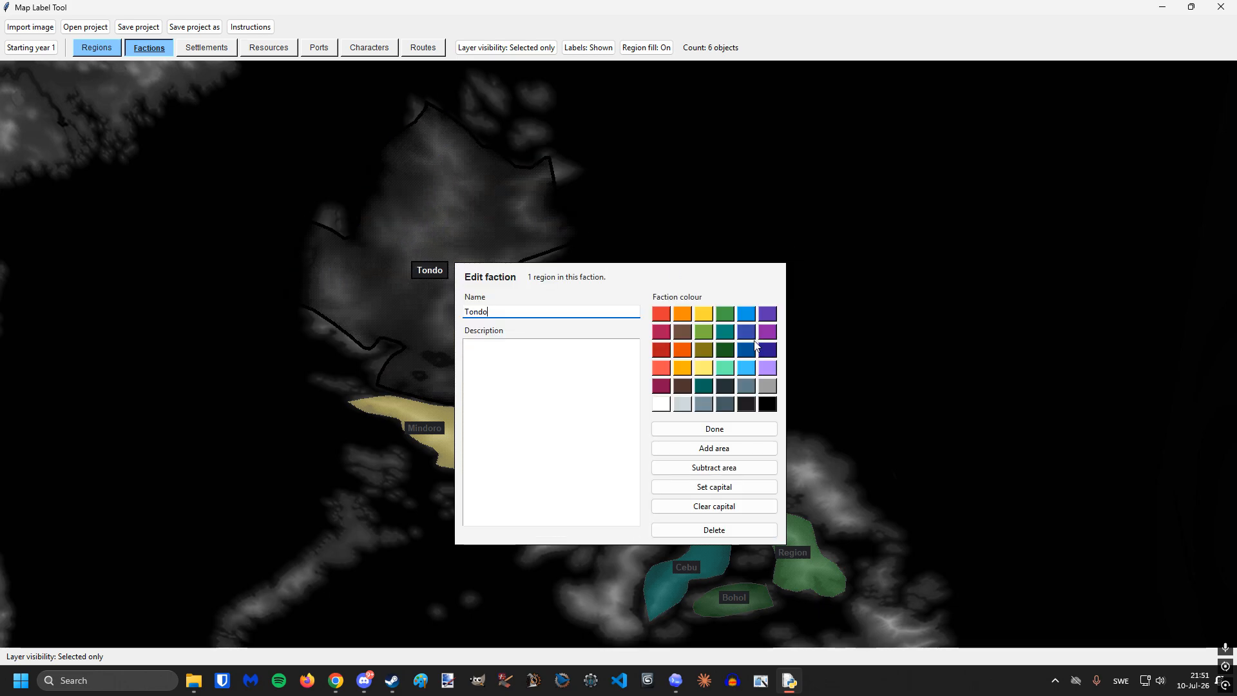
left_click(508, 363)
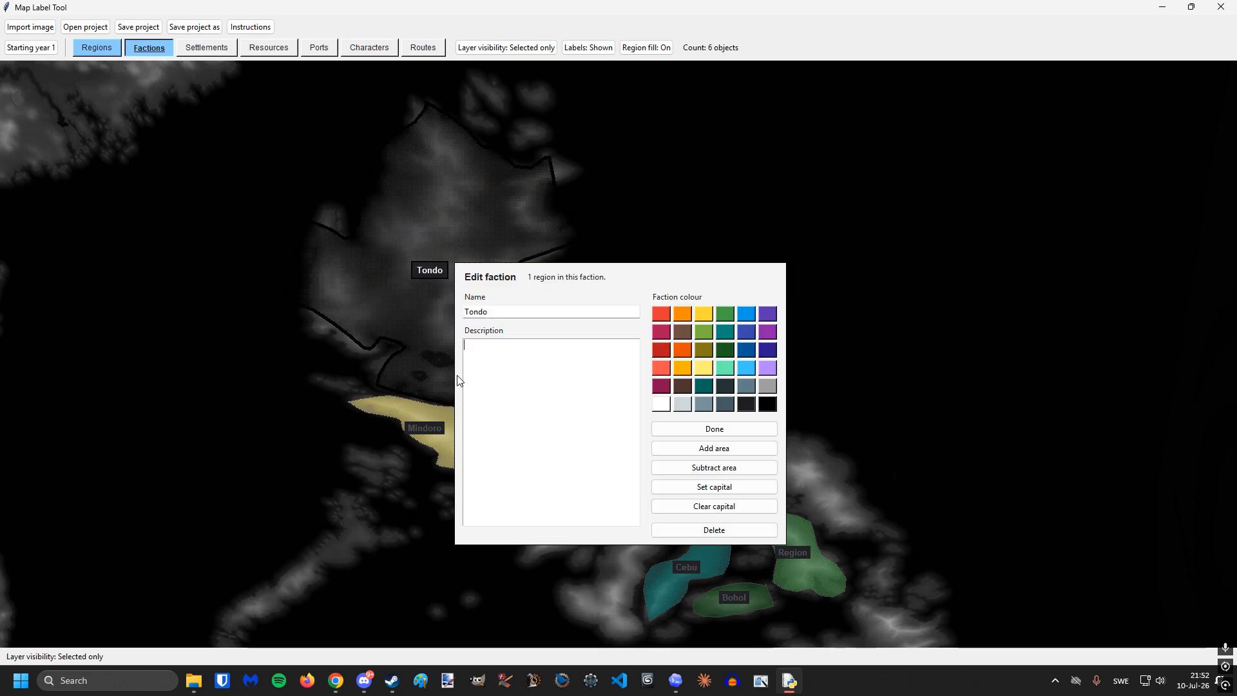
type("asdasdas")
left_click(739, 432)
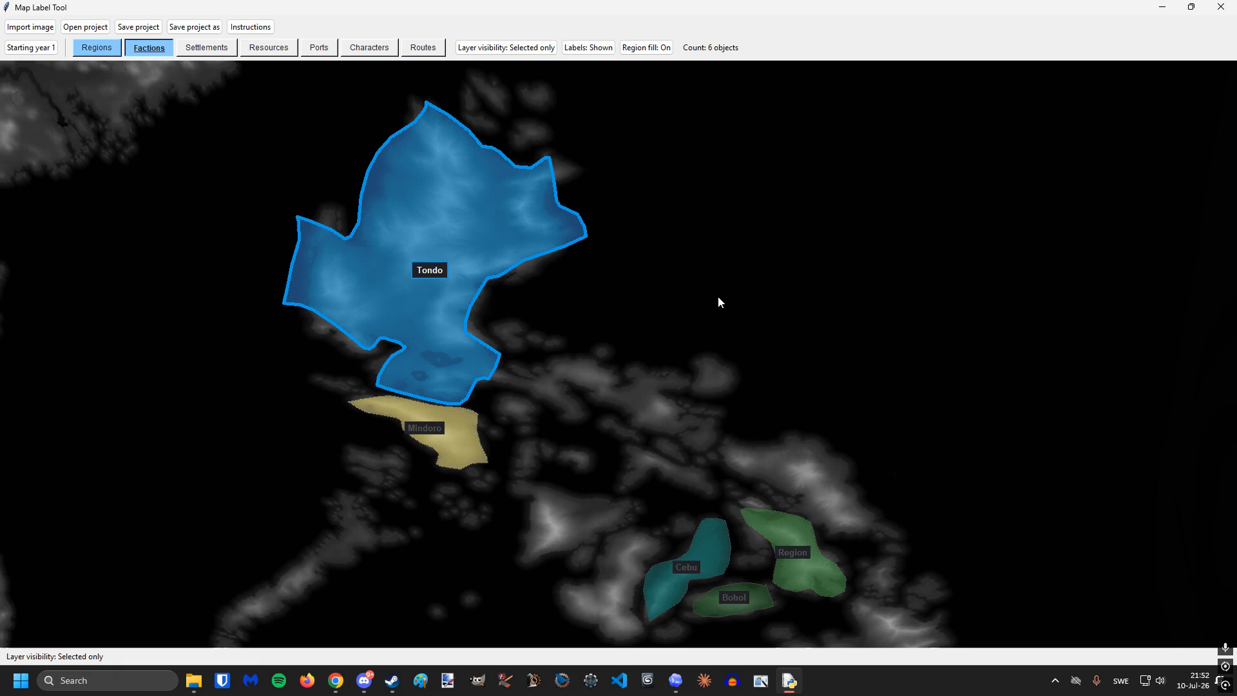
- Create a faction from the Cebu region, name it Cebu and colour it yellow
scroll(535, 528, "down", 4)
left_click_drag(537, 528, 484, 391)
scroll(626, 434, "up", 4)
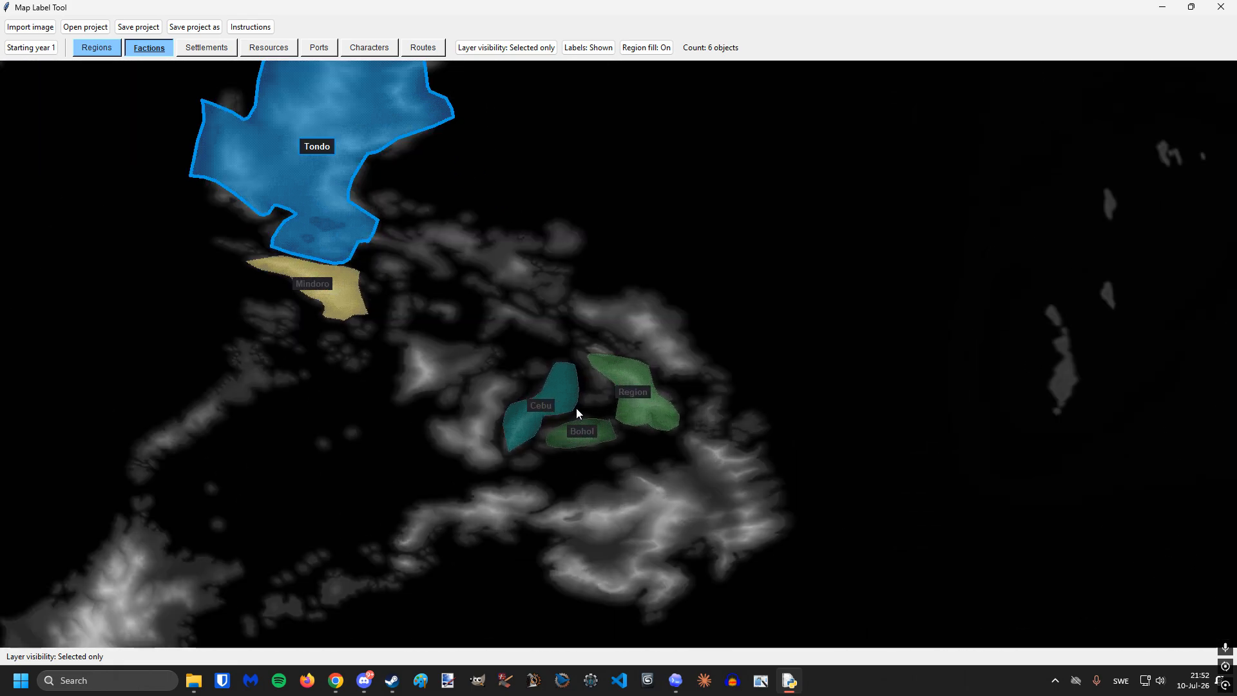
left_click(563, 394)
type("Cebu")
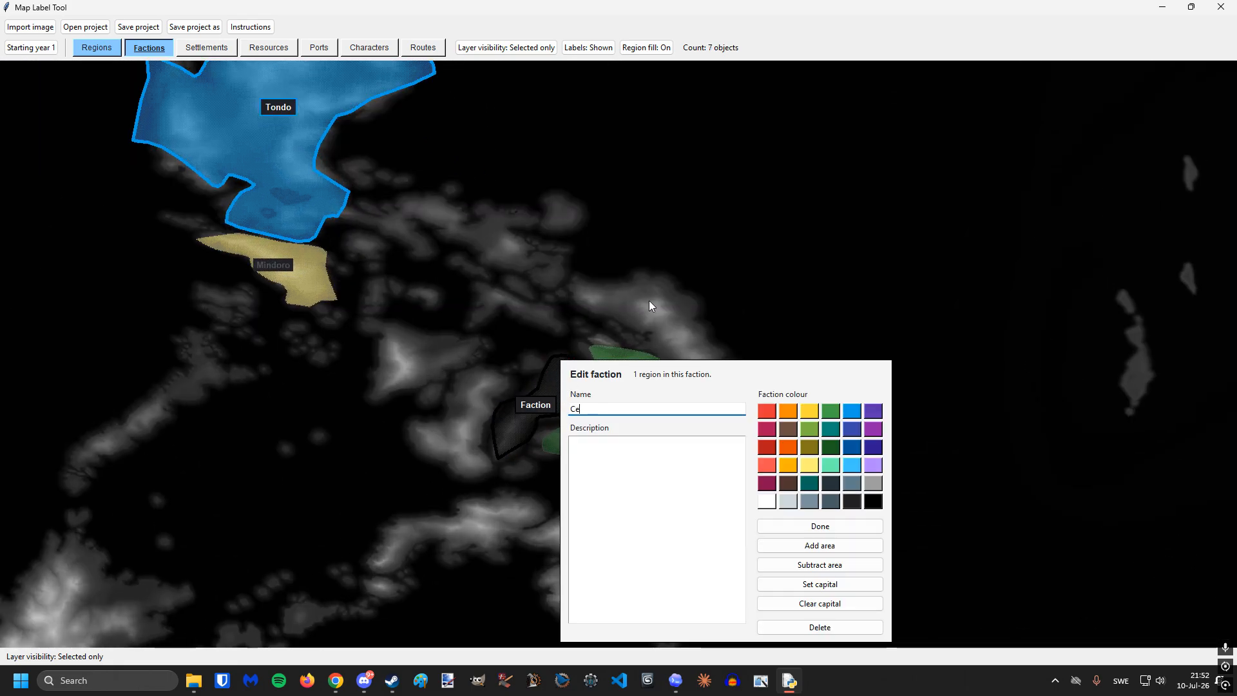
left_click(804, 411)
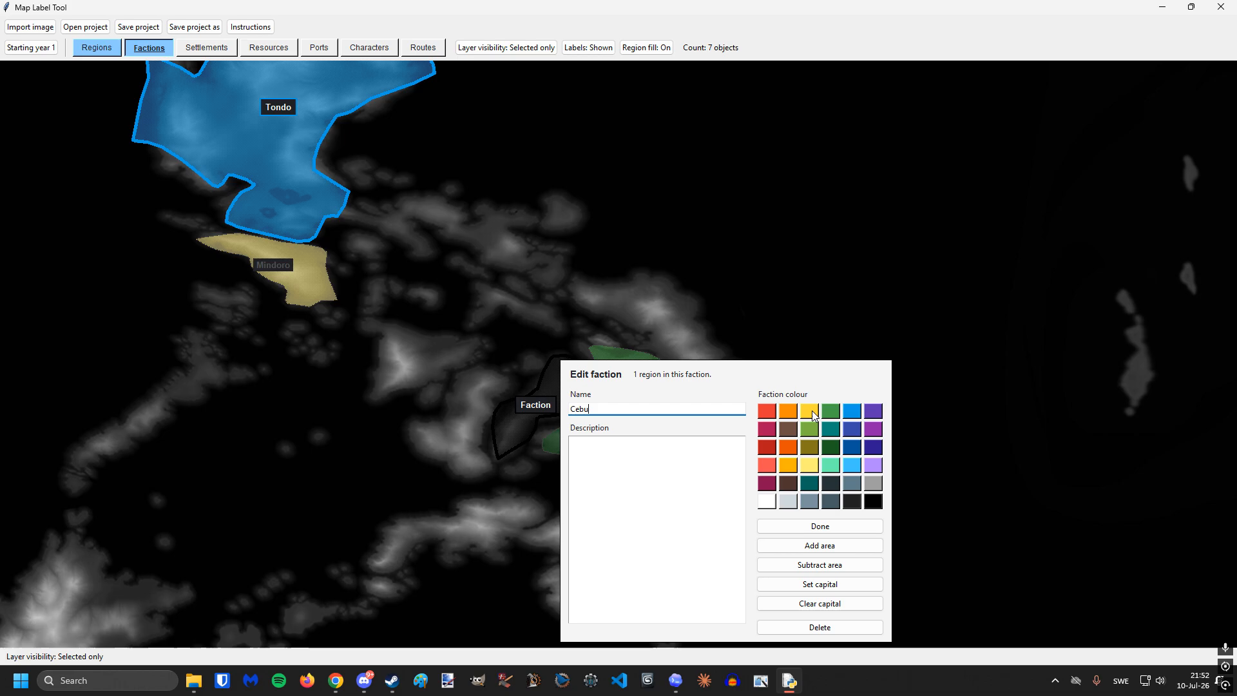
left_click(819, 526)
- Add the Bohol region and the unnamed region east of Cebu to the Cebu faction's area
scroll(573, 394, "down", 2)
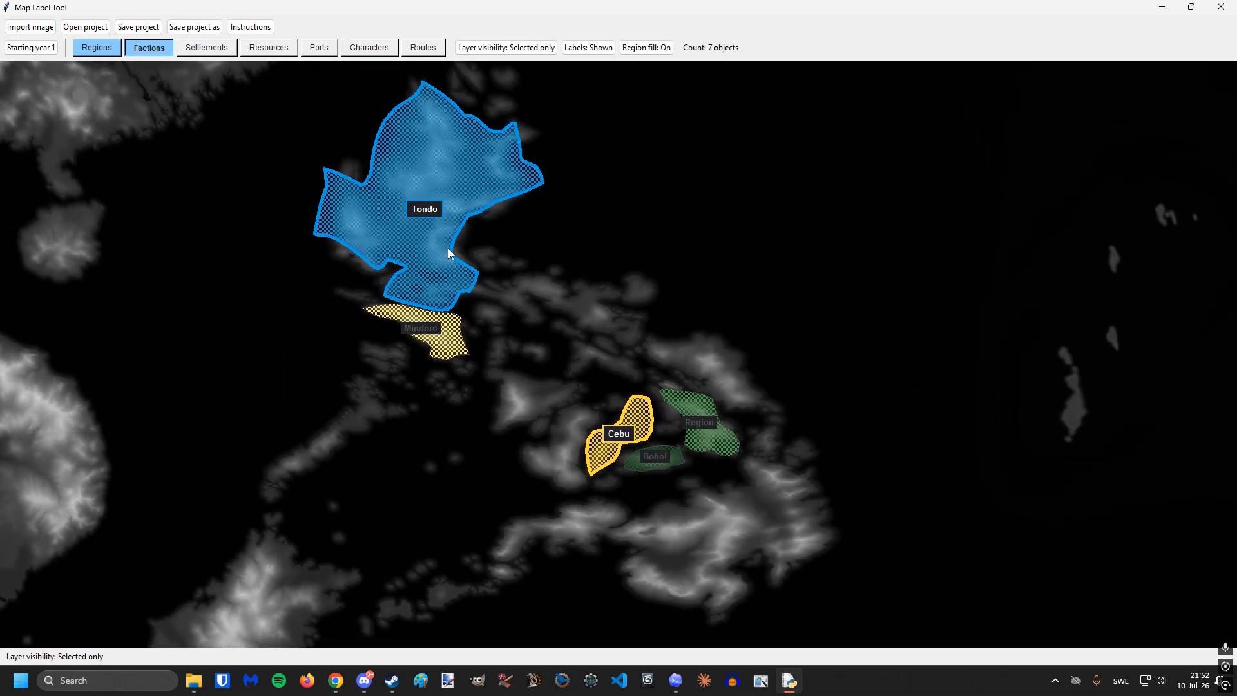
scroll(668, 451, "up", 2)
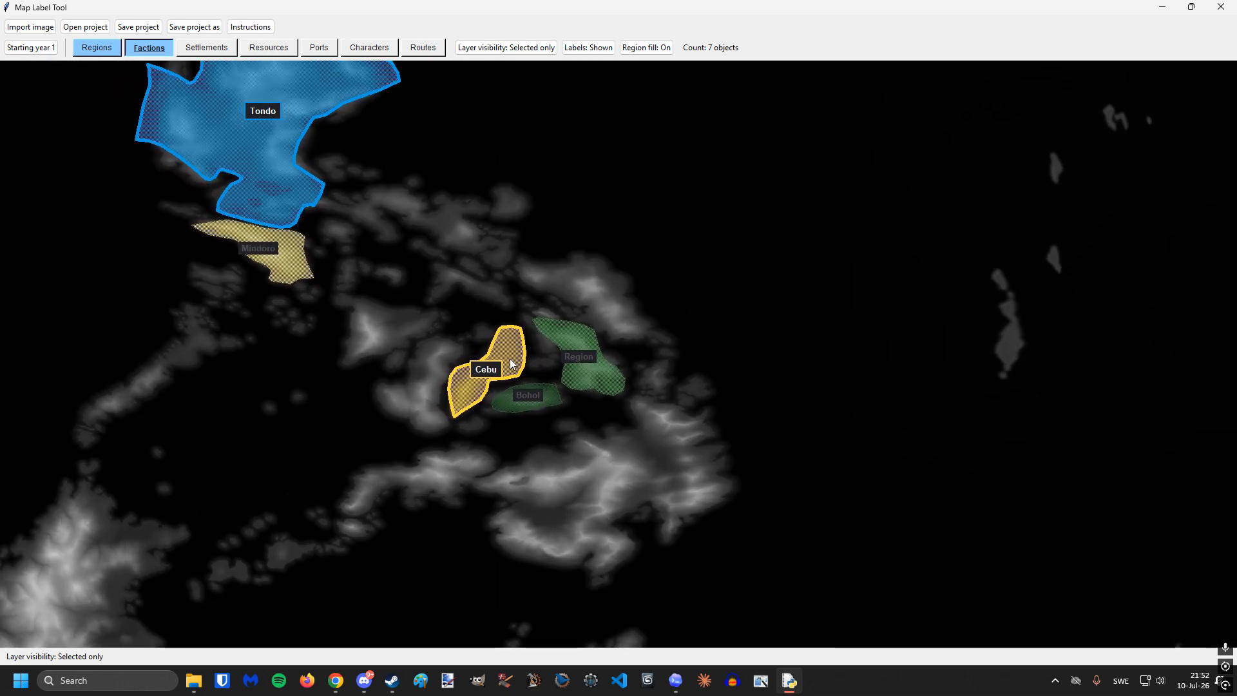
scroll(561, 391, "up", 2)
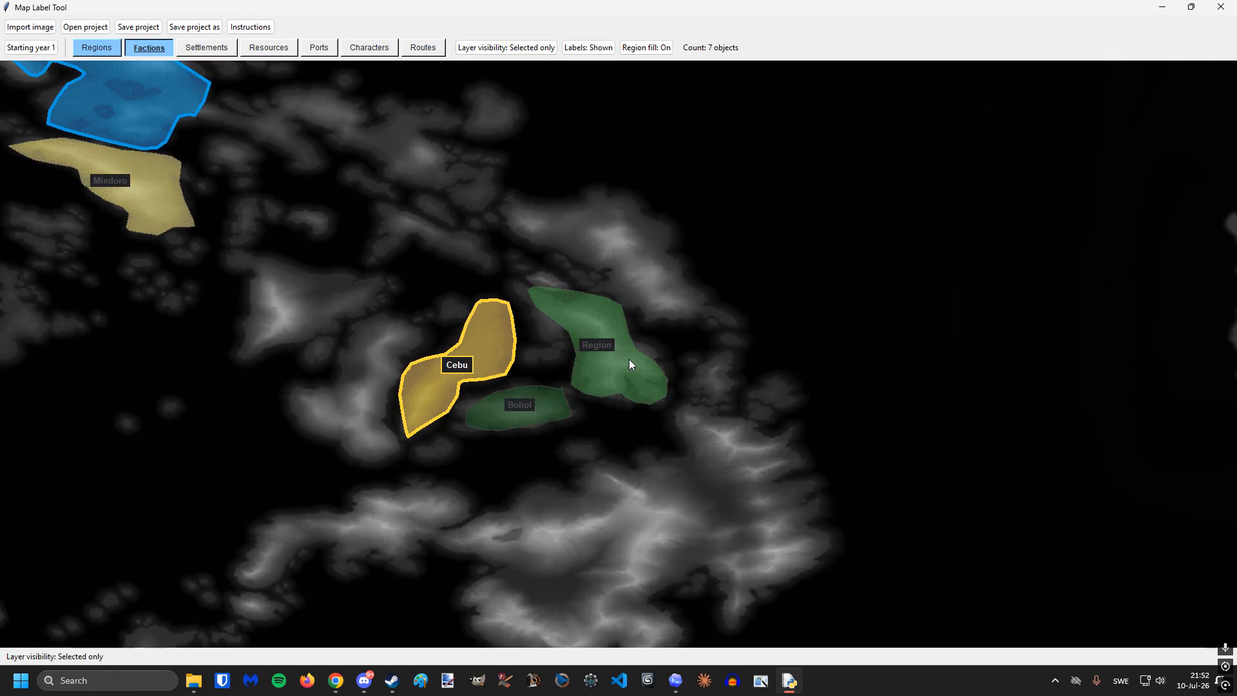
left_click(496, 360)
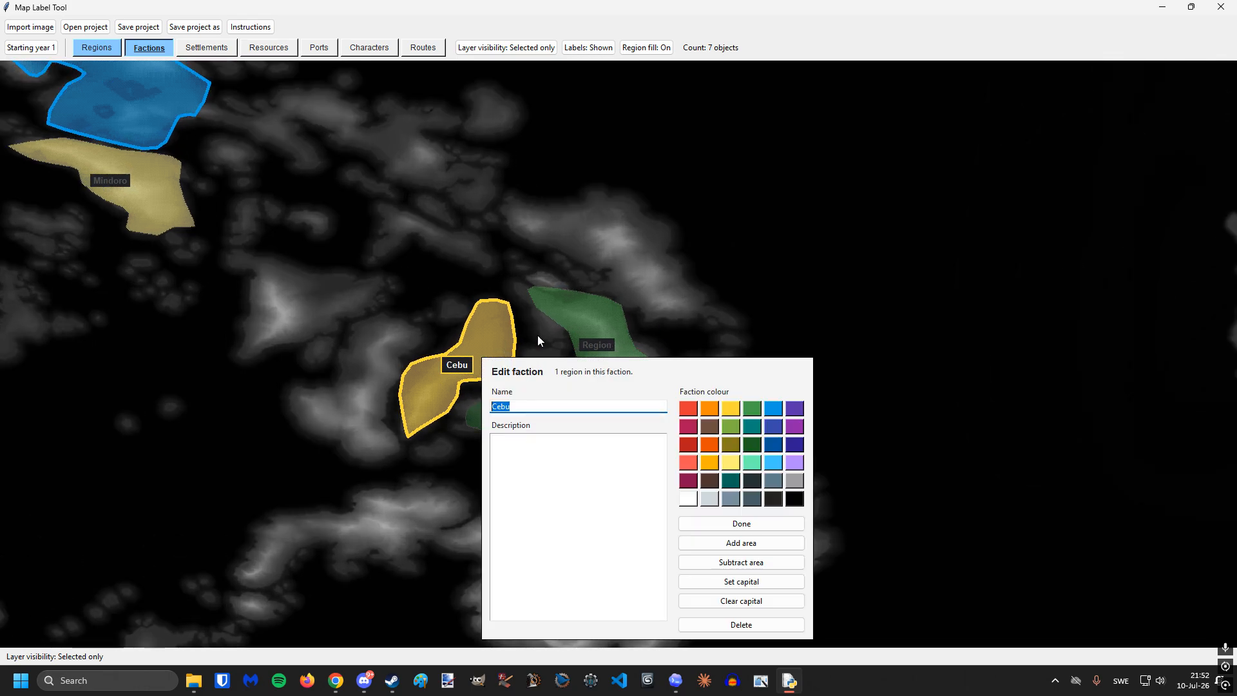
left_click(742, 543)
left_click(549, 404)
left_click(574, 381)
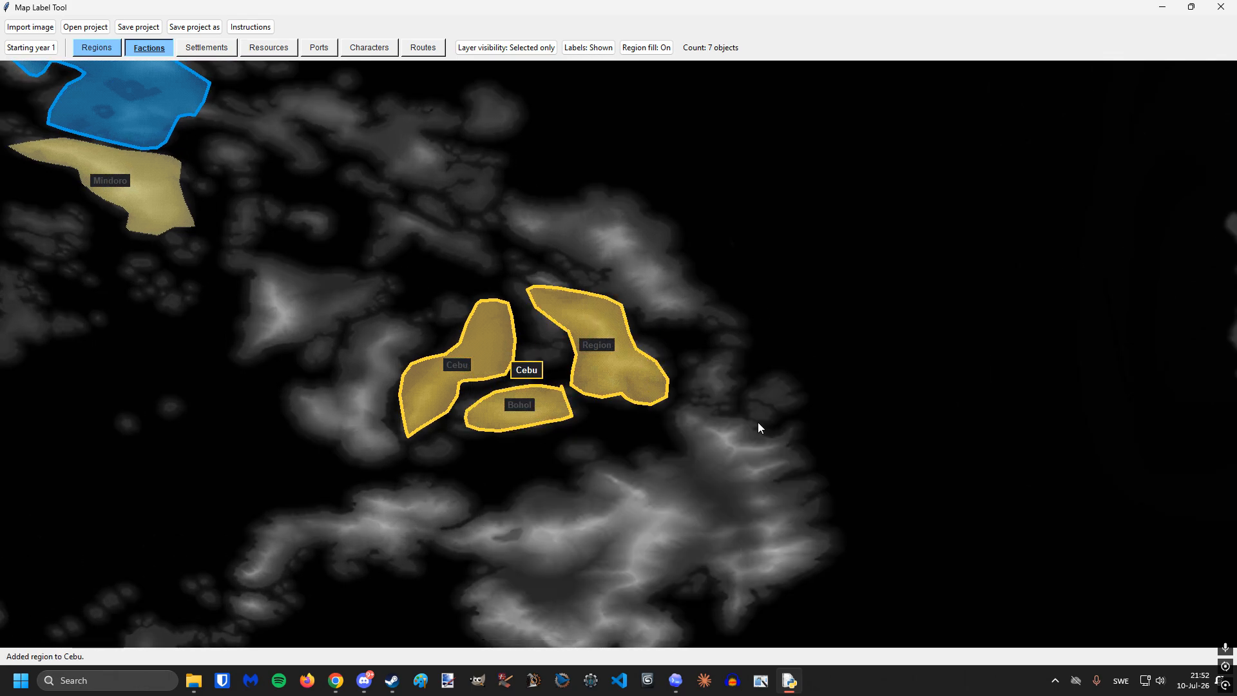
- Subtract the Bohol region and the unnamed region from the Cebu faction, and try to subtract its Cebu region as well
left_click(568, 380)
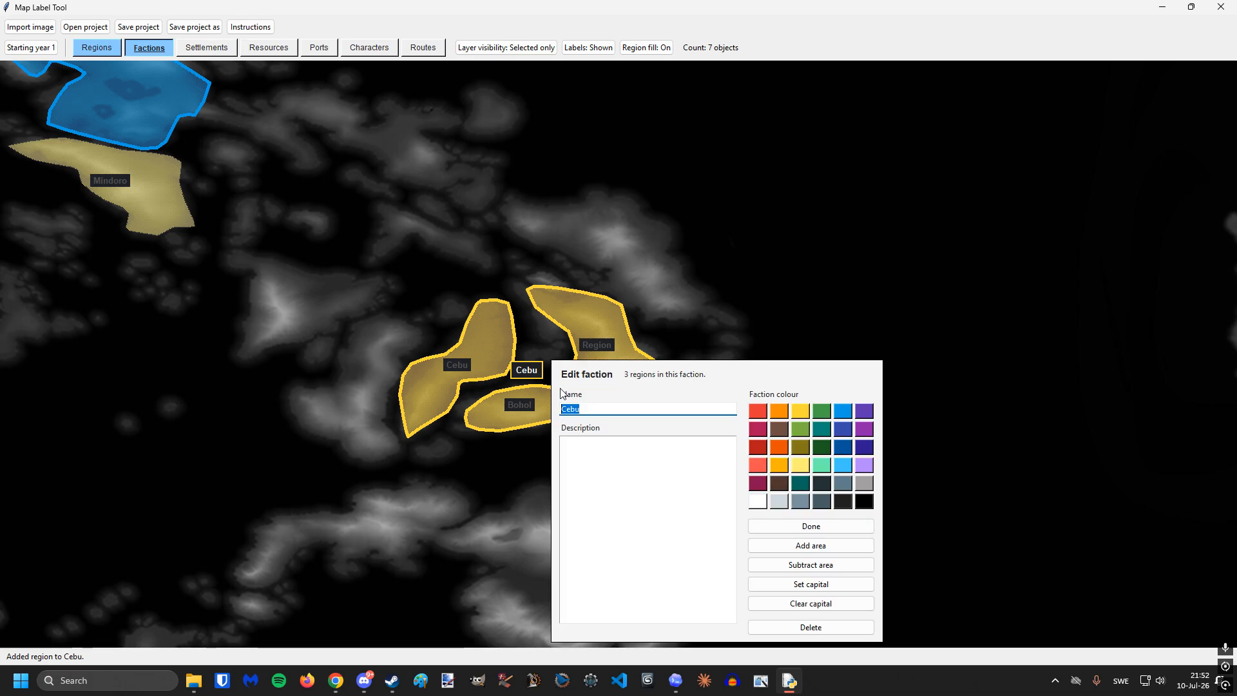
left_click(822, 565)
right_click(631, 357)
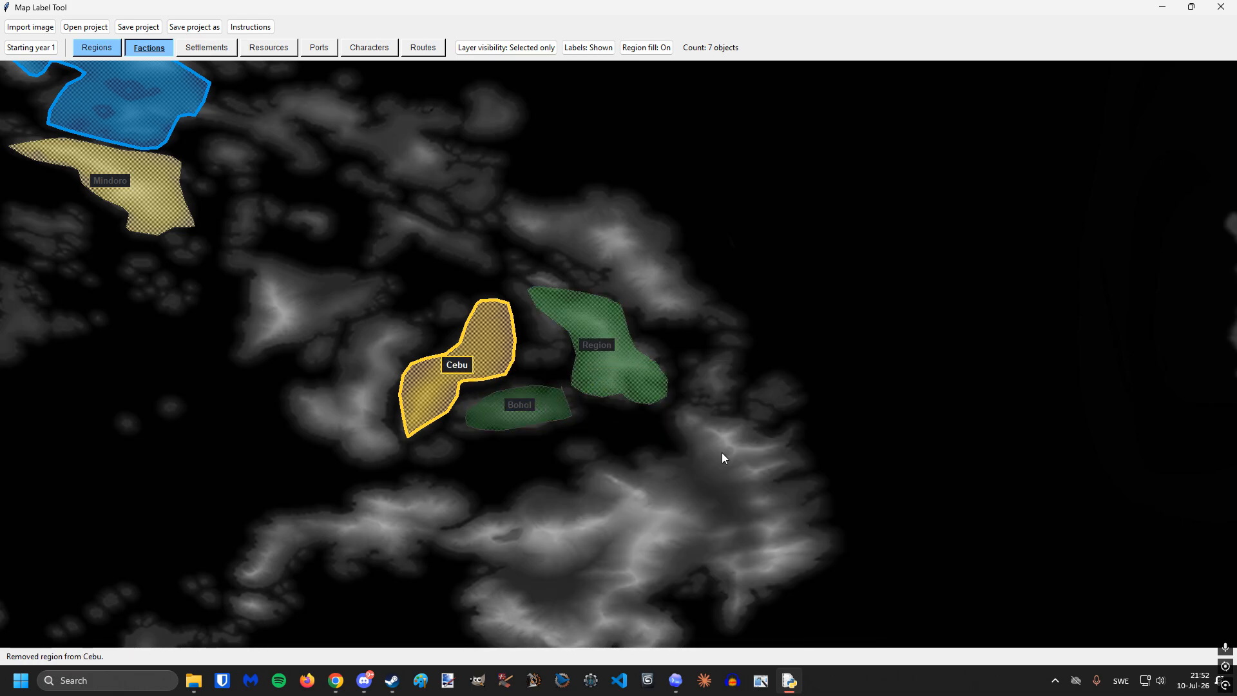
right_click(484, 347)
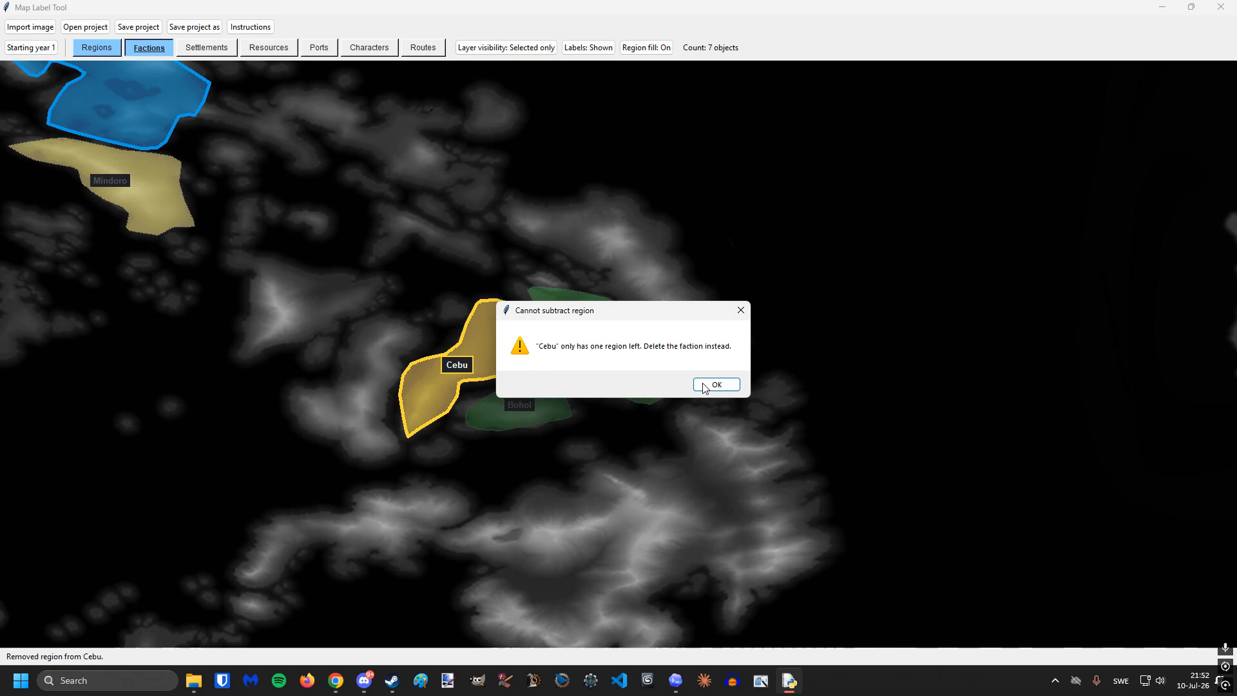
key("Return")
- Try to add Tondo's Luzon region to the Cebu faction's area
left_click_drag(436, 245, 702, 361)
scroll(623, 342, "down", 2)
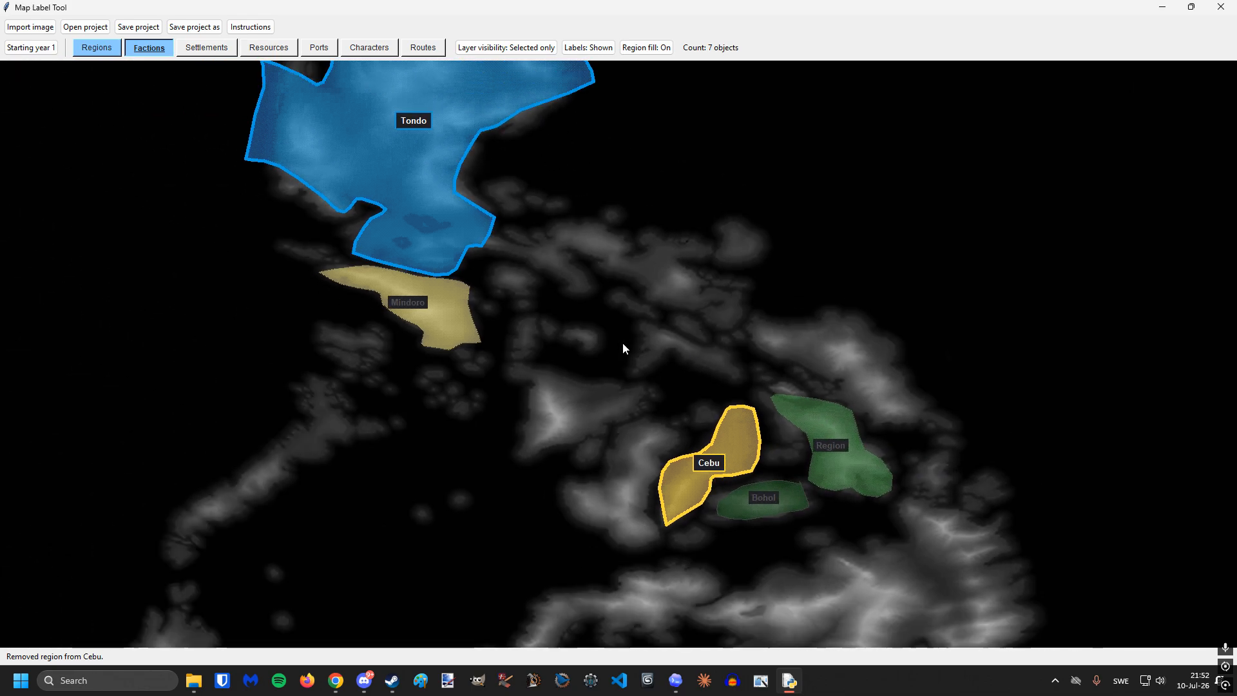
left_click_drag(571, 337, 548, 363)
double_click(695, 461)
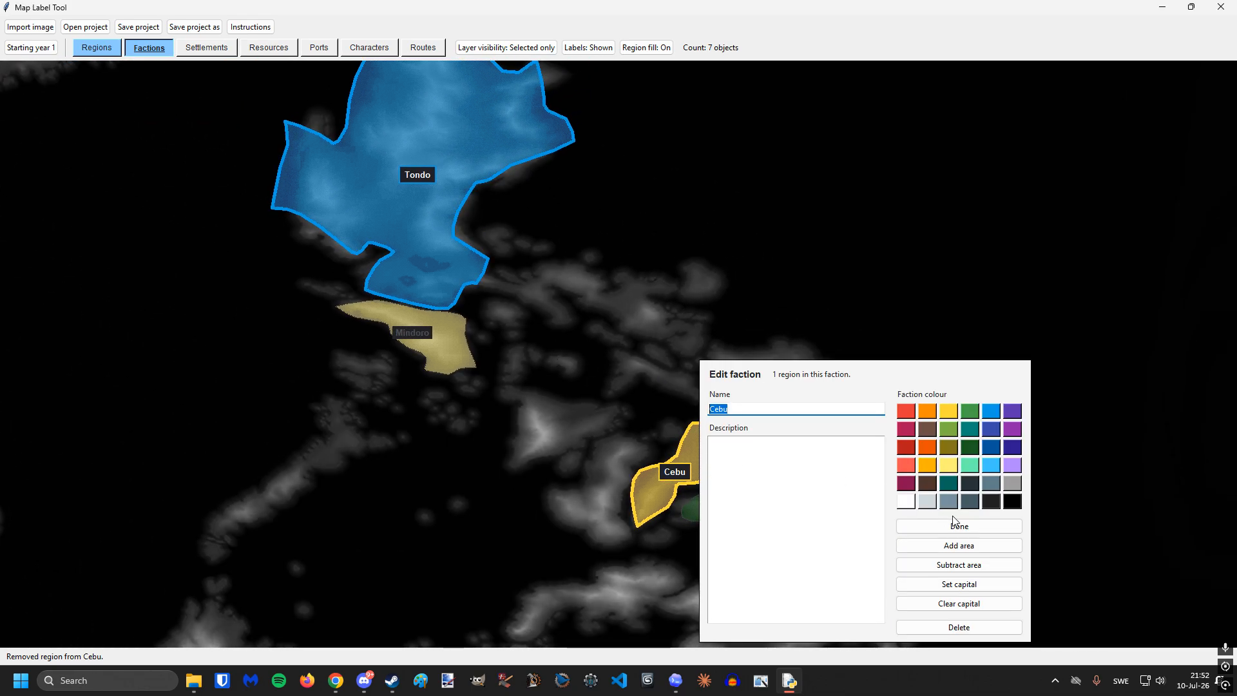
left_click(959, 545)
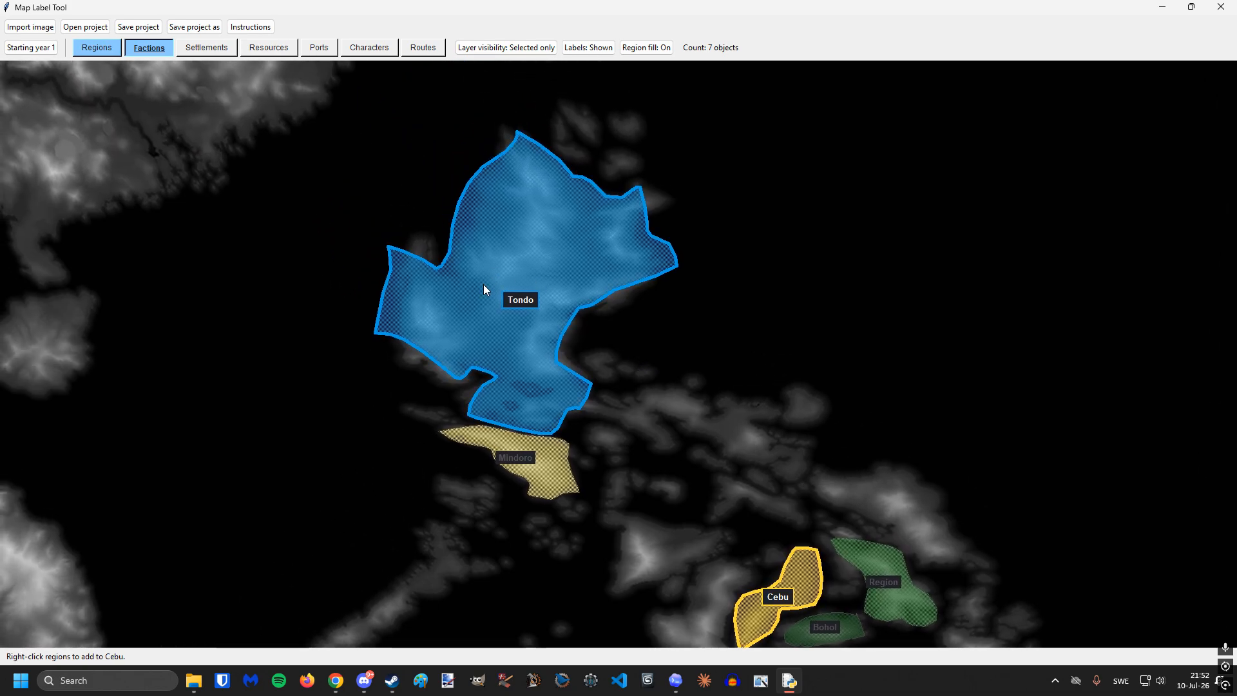
left_click_drag(485, 289, 434, 253)
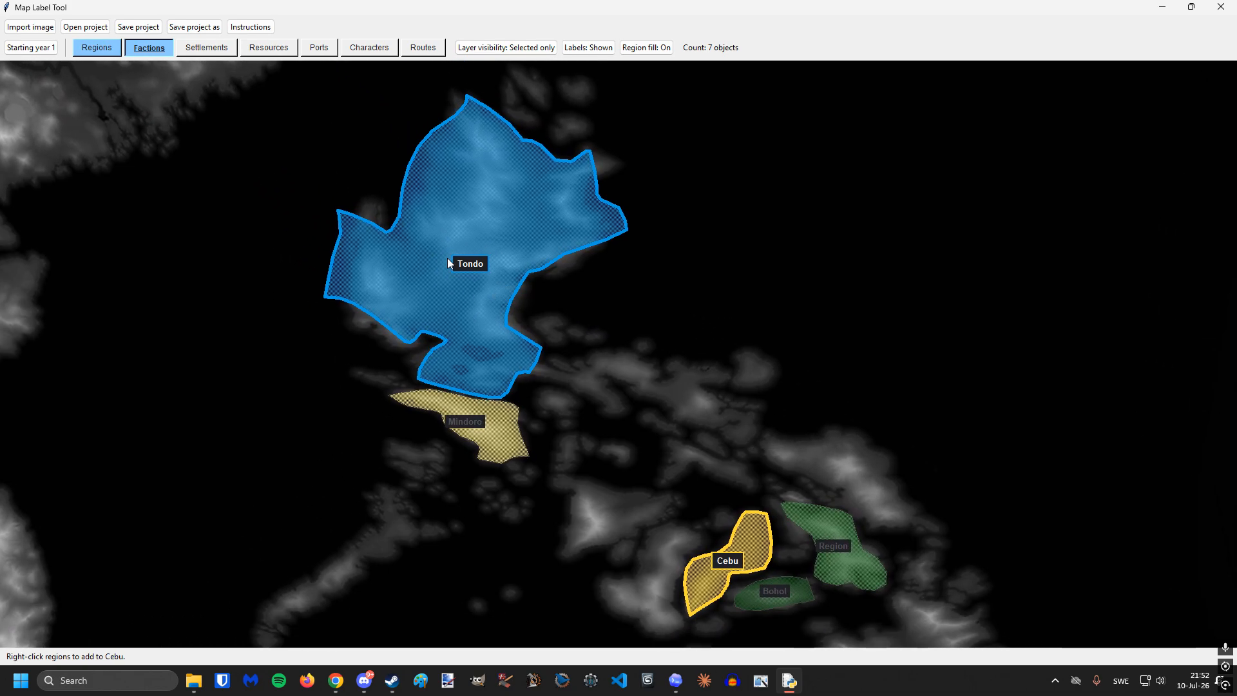
right_click(514, 279)
left_click(722, 386)
- Add the Mindoro region to the Tondo faction's area
left_click_drag(697, 425, 564, 341)
scroll(561, 290, "down", 2)
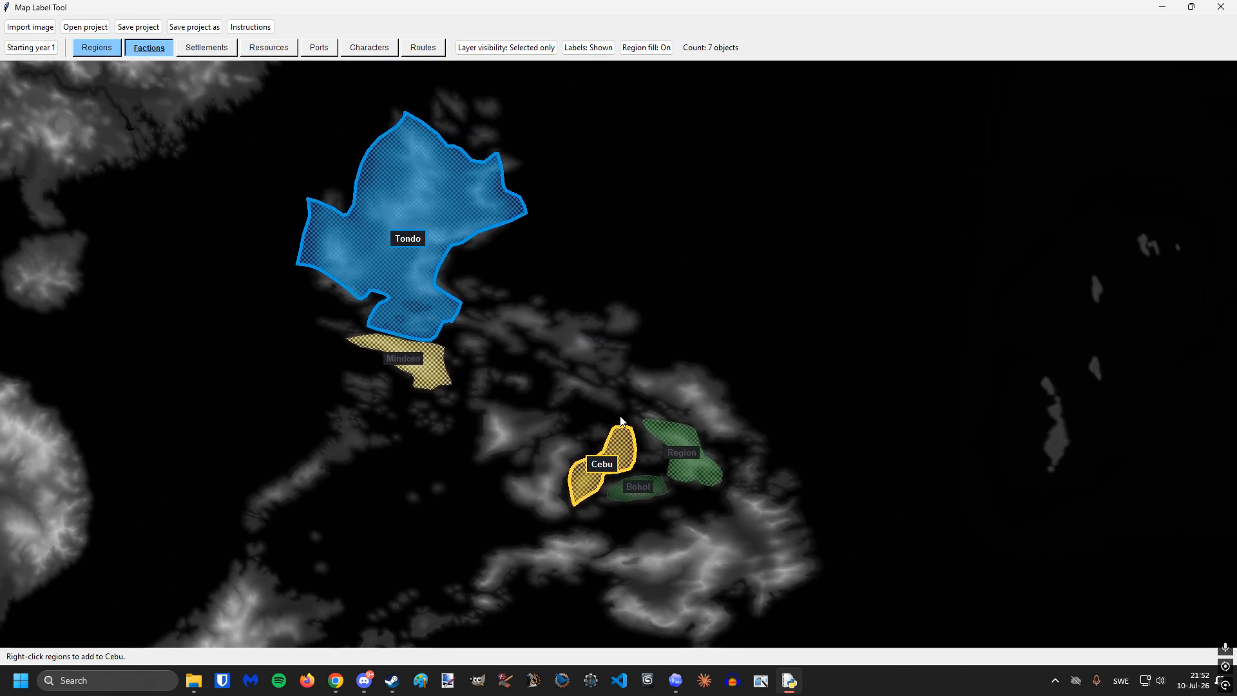
double_click(390, 272)
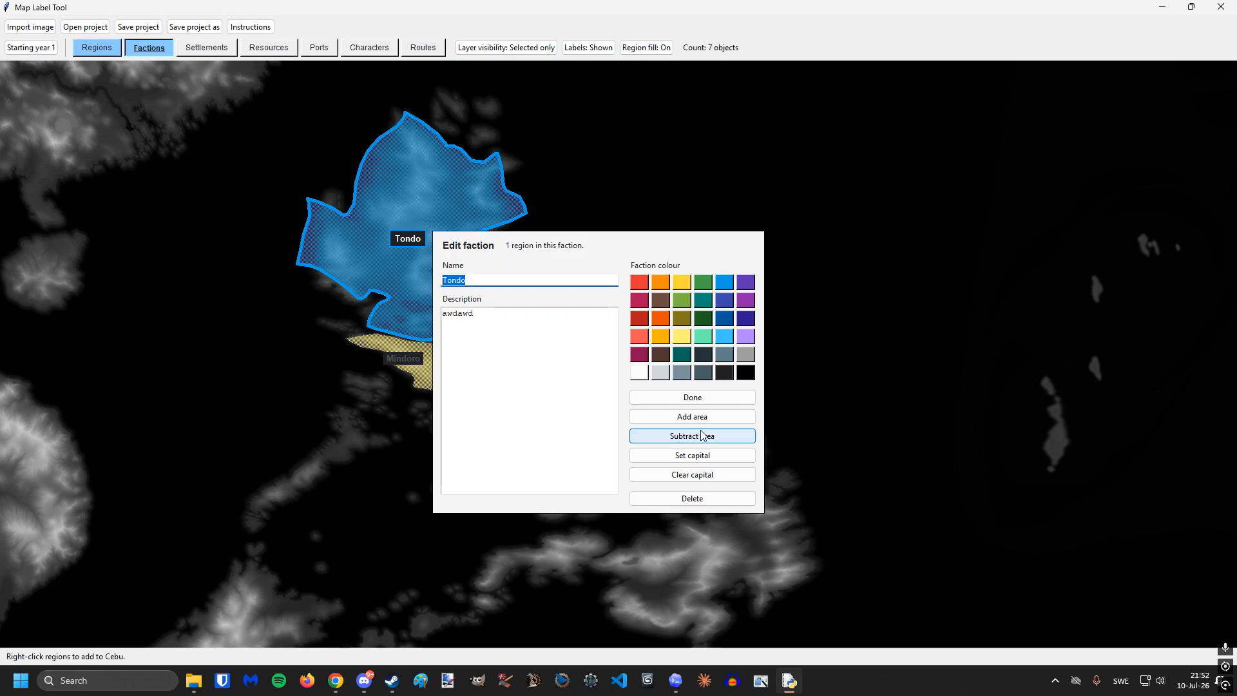
left_click(691, 417)
right_click(426, 370)
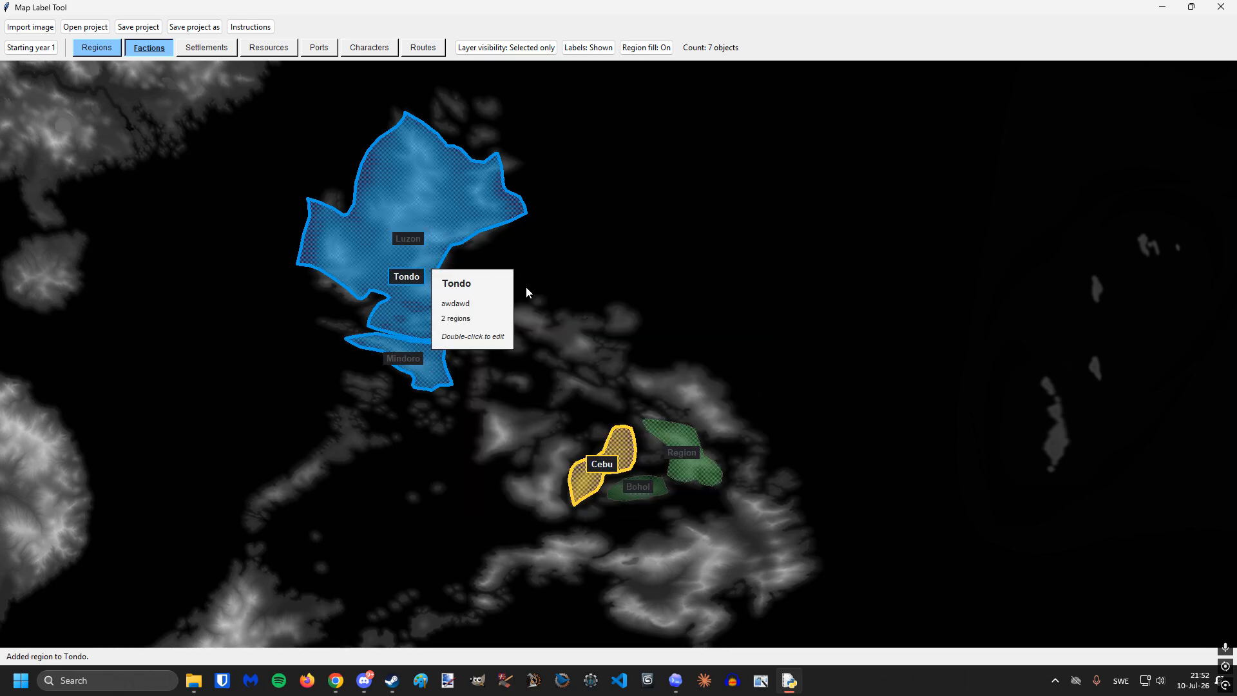
- Add the Bohol region and the unnamed region back to the Cebu faction's area
double_click(620, 447)
left_click(831, 540)
right_click(638, 495)
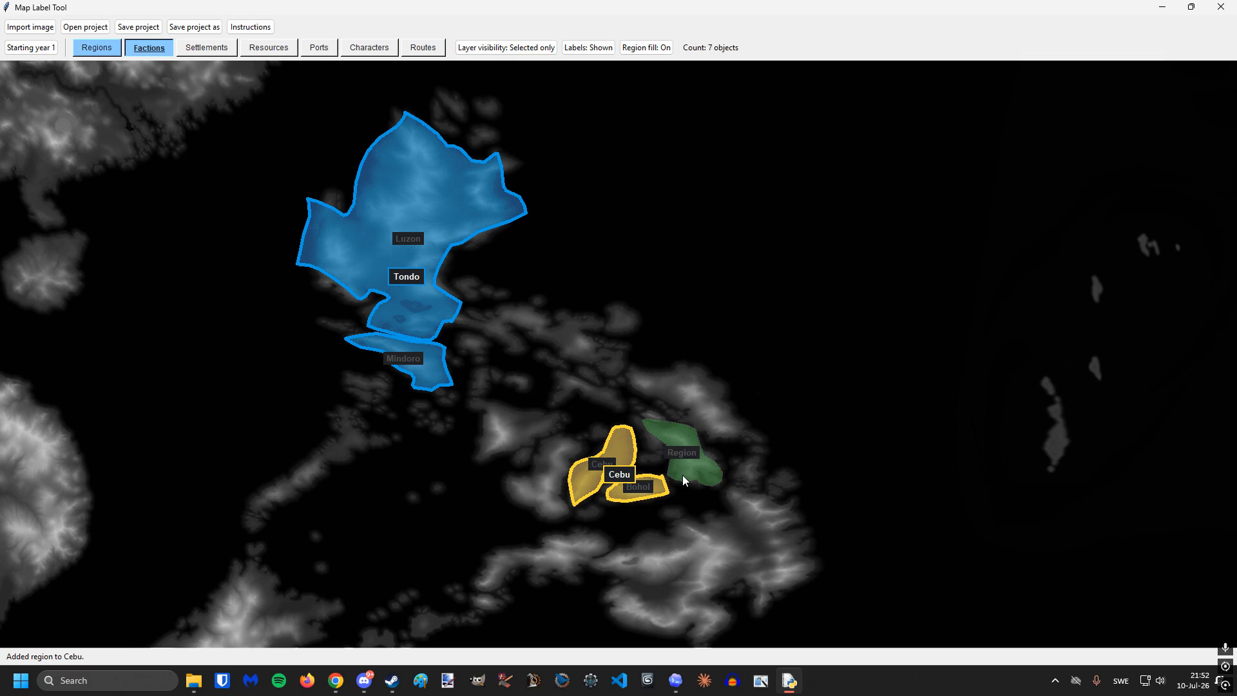
right_click(722, 455)
- Set the Cebu region as the capital of the Cebu faction
left_click_drag(475, 369, 498, 329)
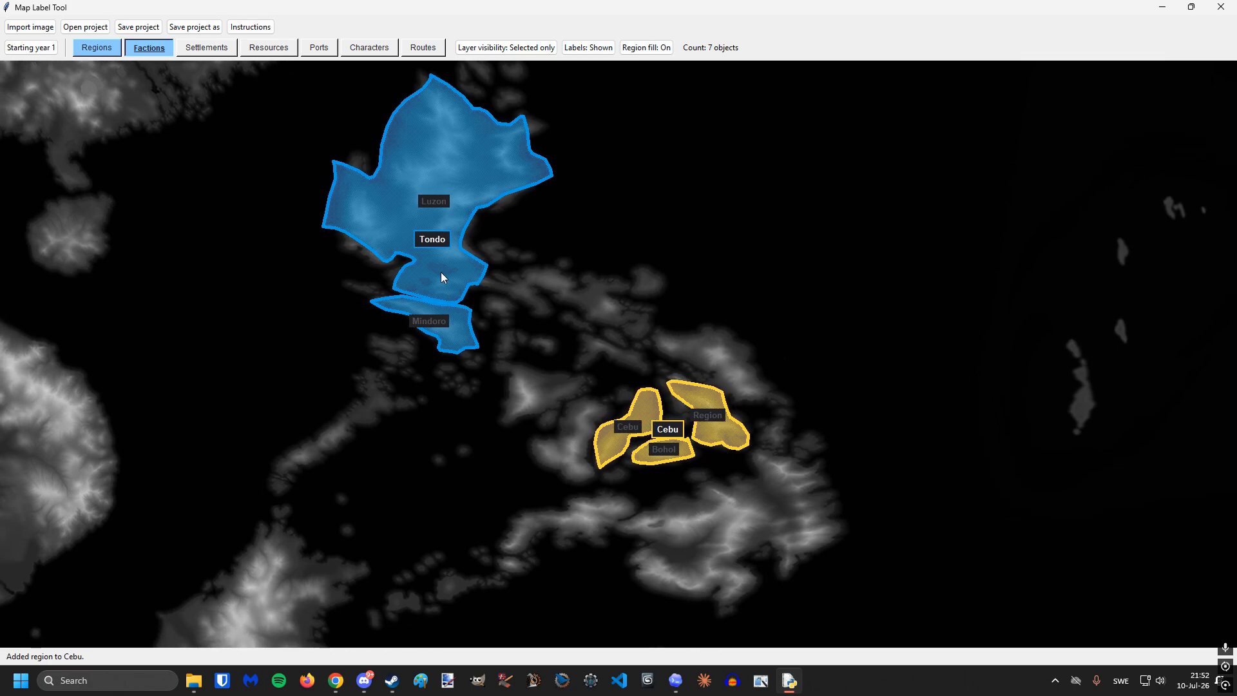
scroll(548, 368, "up", 1)
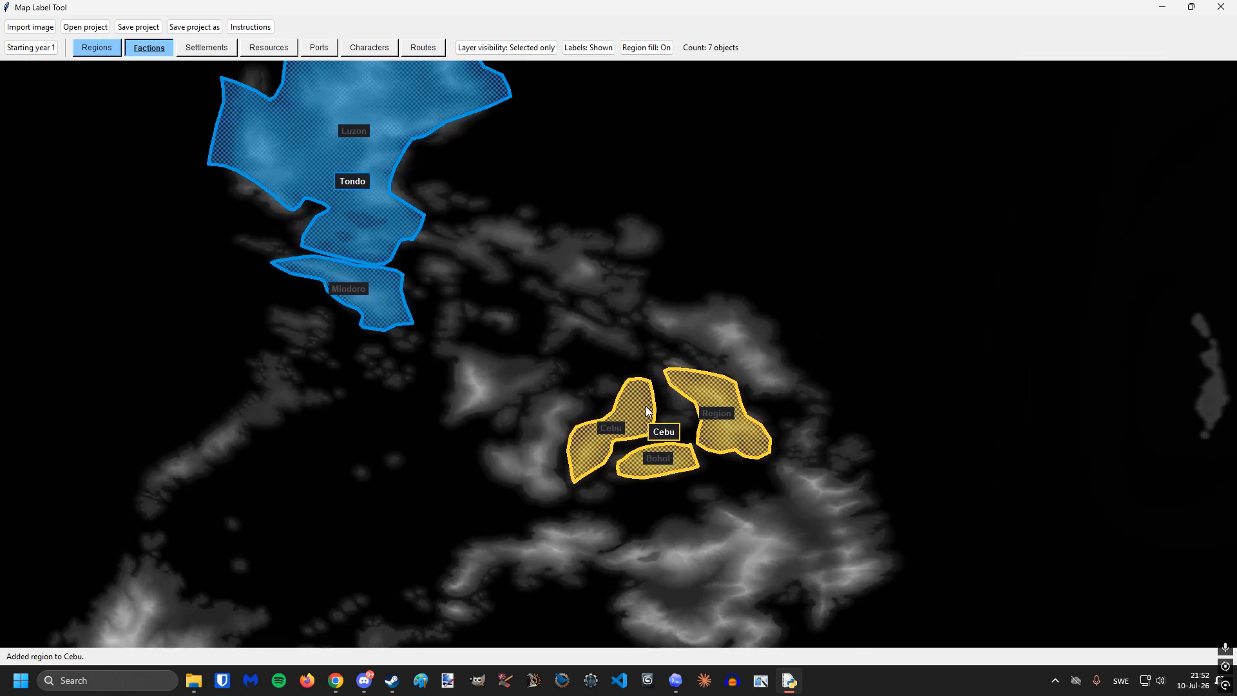
scroll(670, 450, "down", 1)
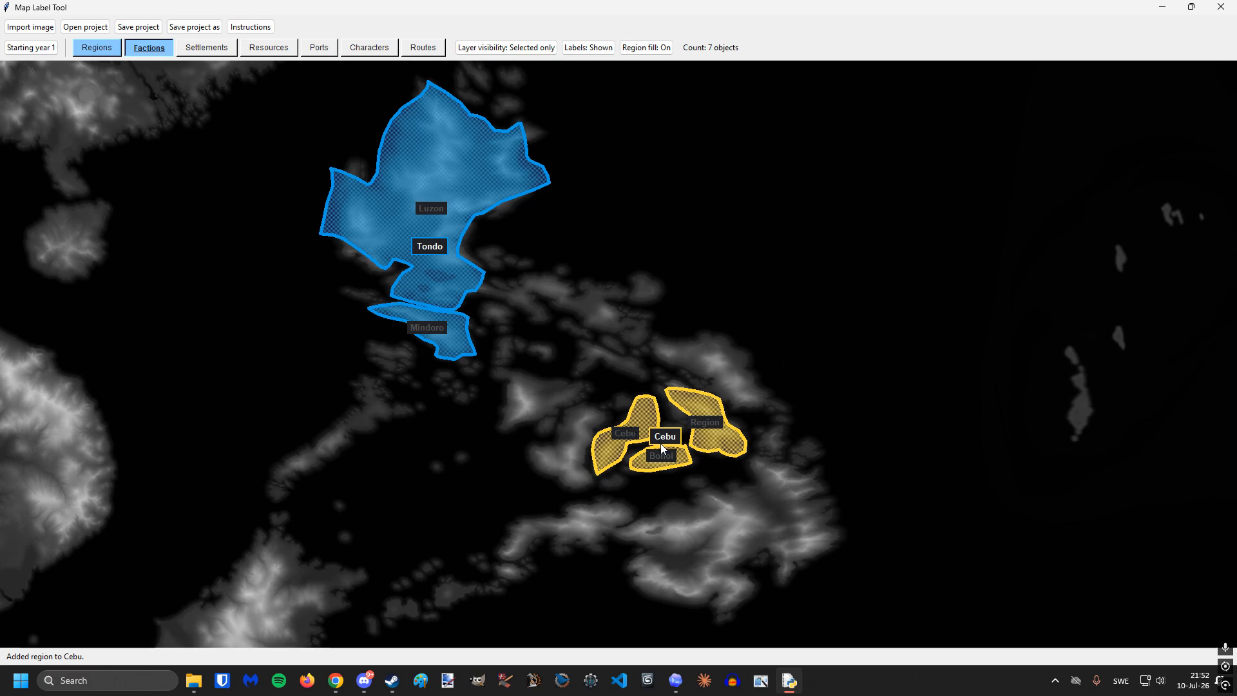
scroll(643, 427, "up", 2)
left_click(643, 426)
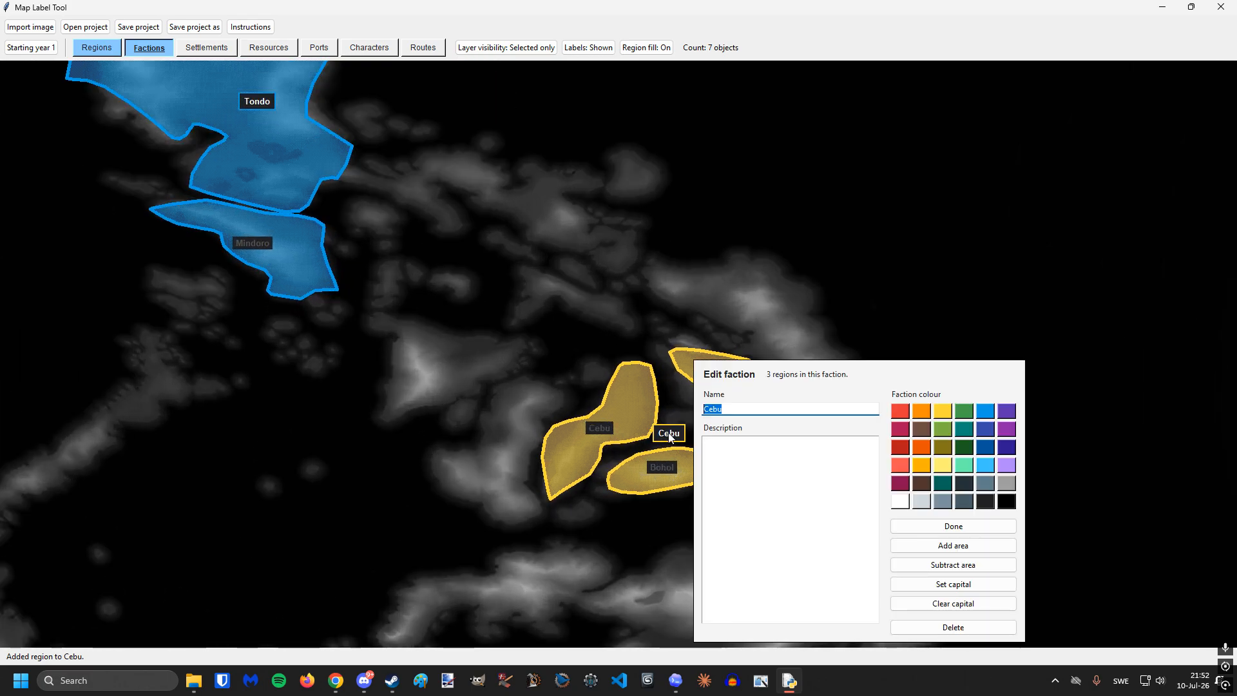
left_click(944, 591)
scroll(694, 470, "up", 2)
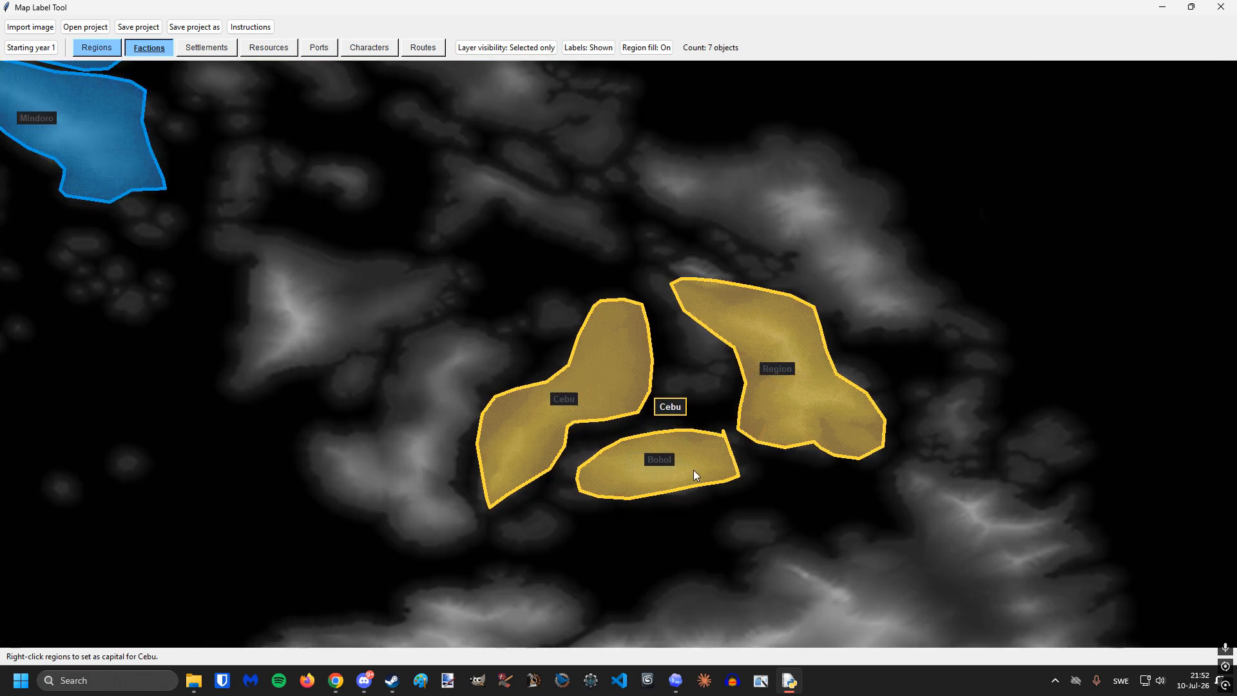
right_click(585, 389)
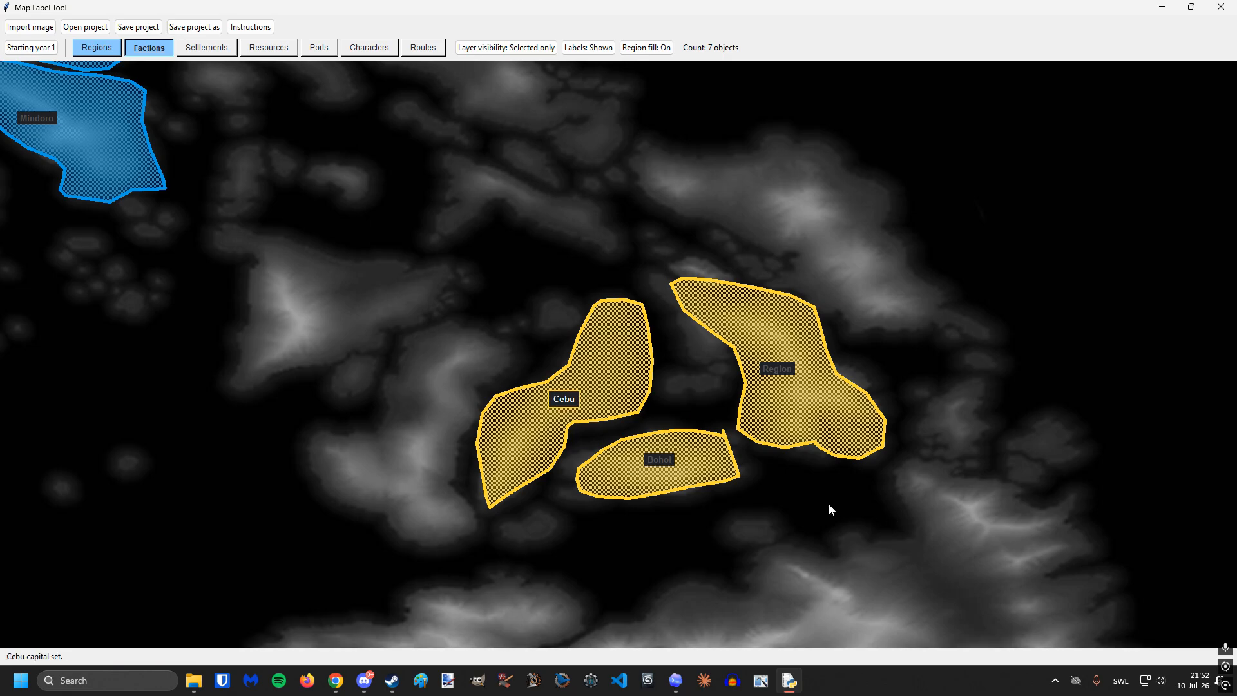
- Set the Luzon region as the capital of the Tondo faction
scroll(818, 507, "down", 6)
left_click_drag(571, 338, 604, 423)
scroll(501, 365, "up", 2)
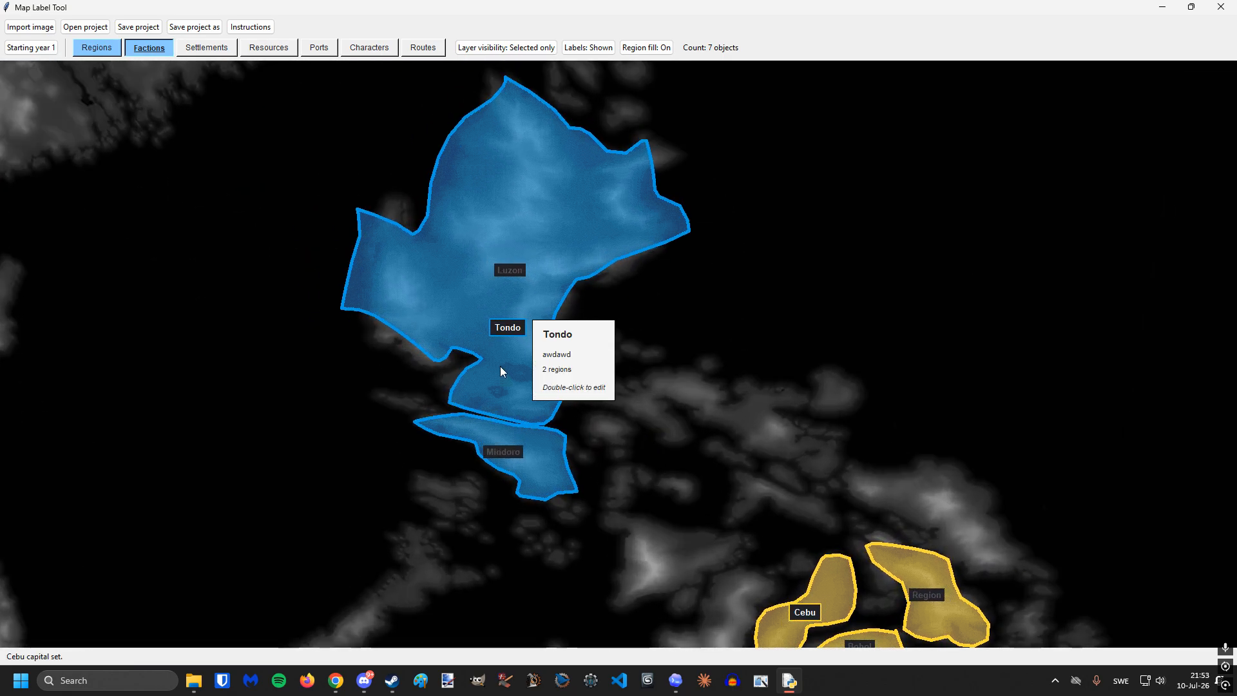
double_click(502, 371)
left_click(791, 545)
right_click(519, 232)
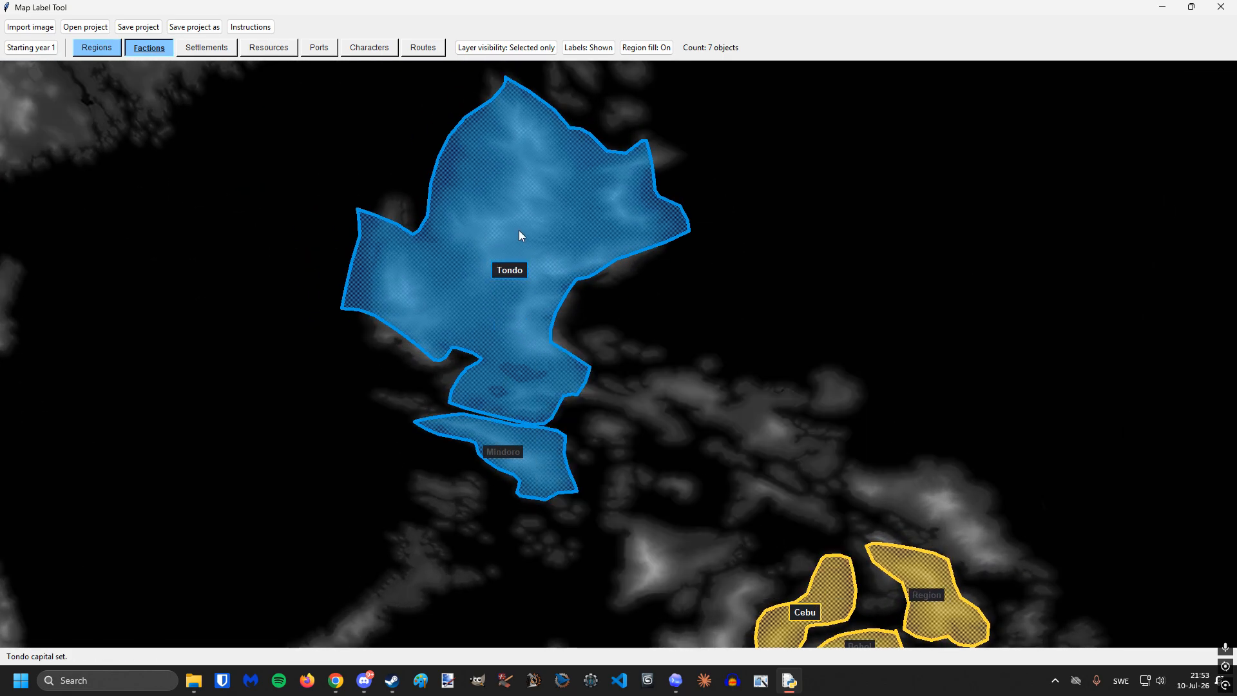
- Inspect both factions on the map and review the Cebu faction's editing options without changing anything
scroll(770, 386, "down", 3)
left_click_drag(737, 422, 547, 290)
scroll(560, 317, "down", 4)
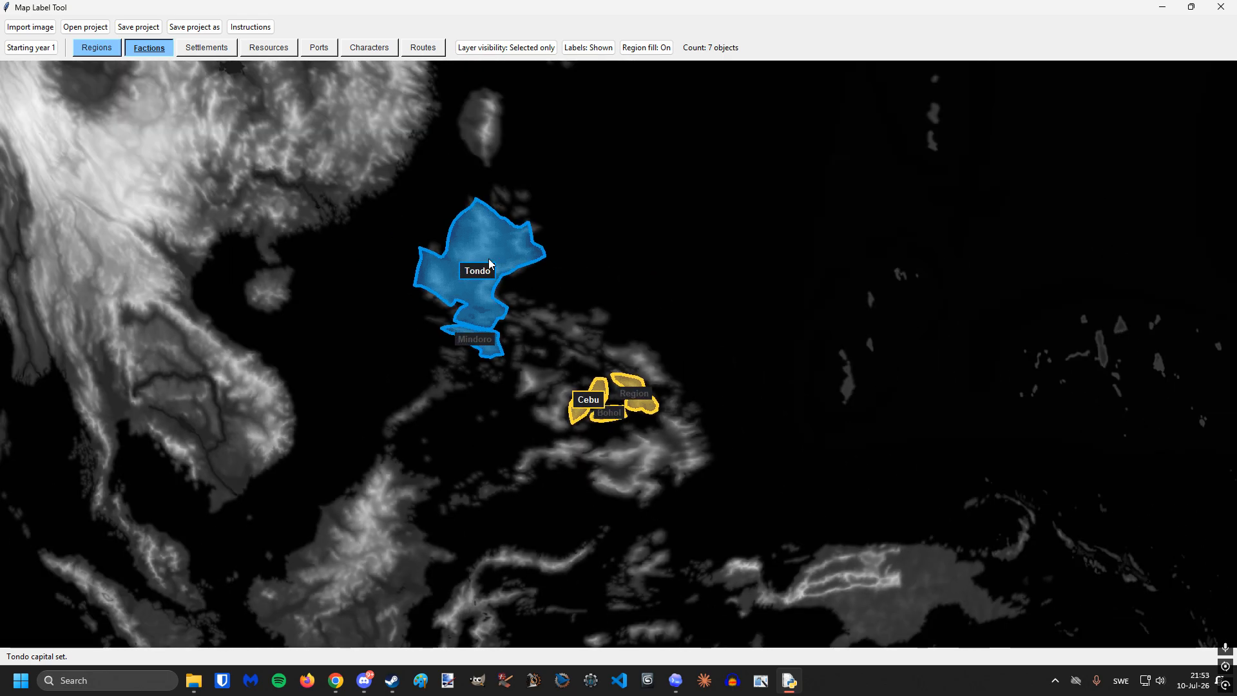
scroll(490, 263, "up", 2)
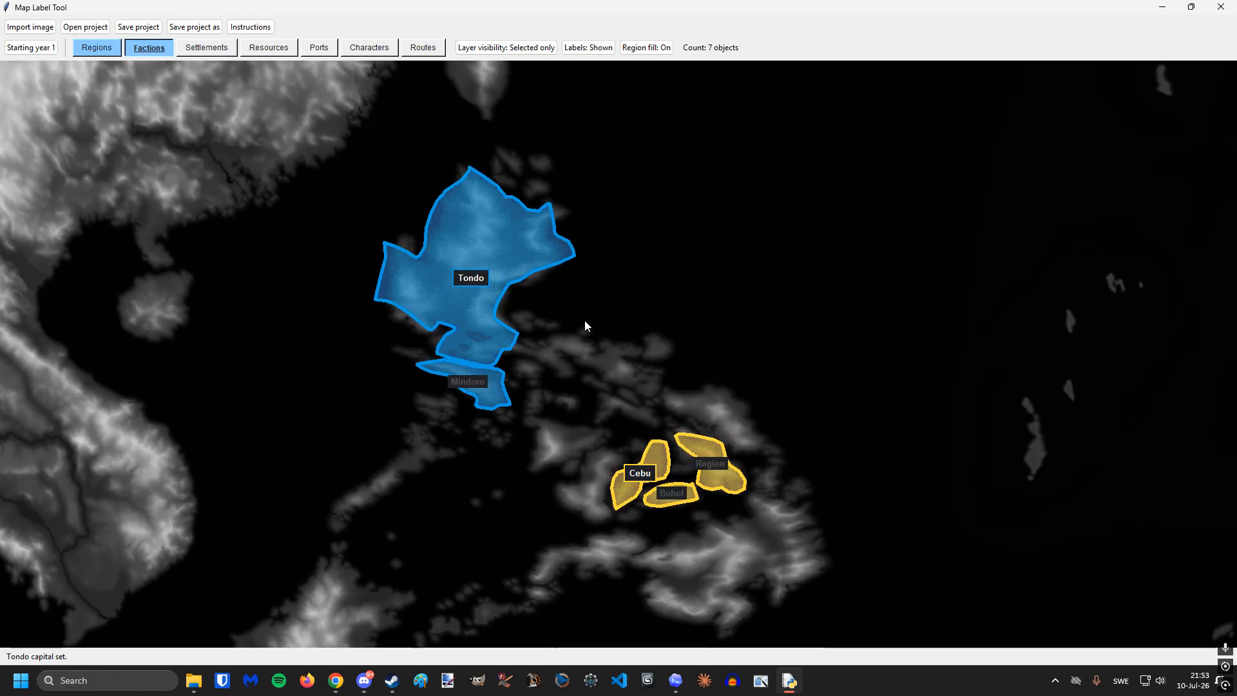
double_click(683, 487)
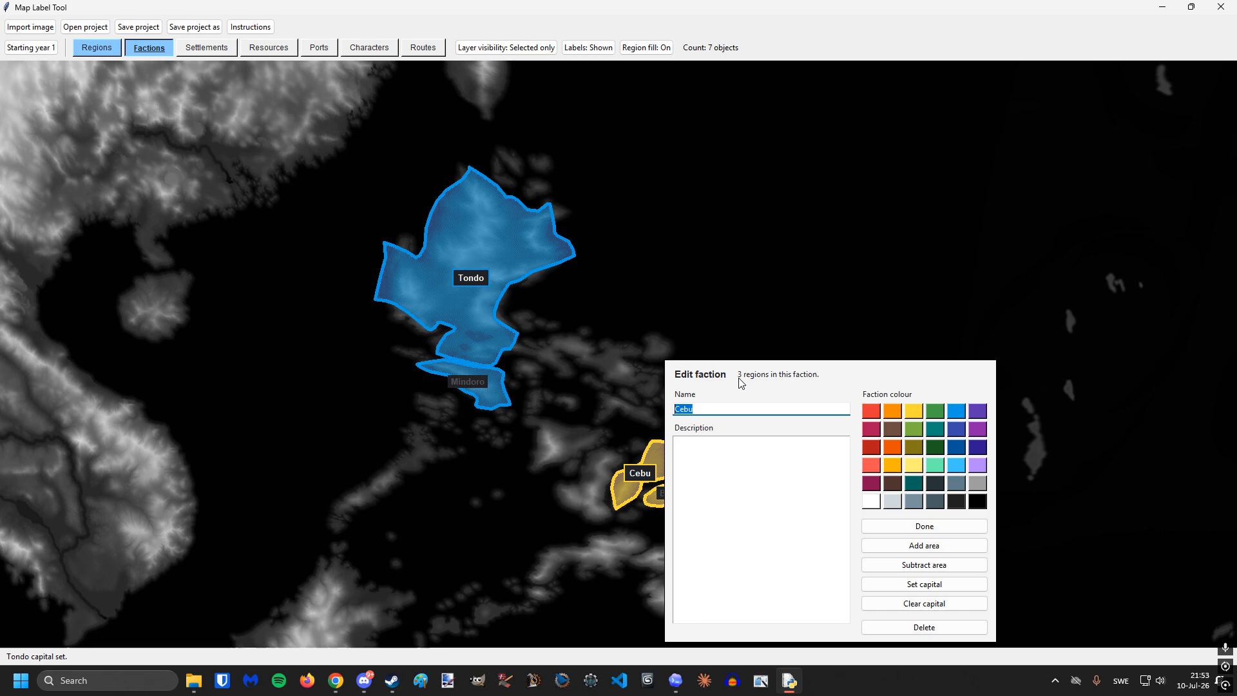
key("Escape")
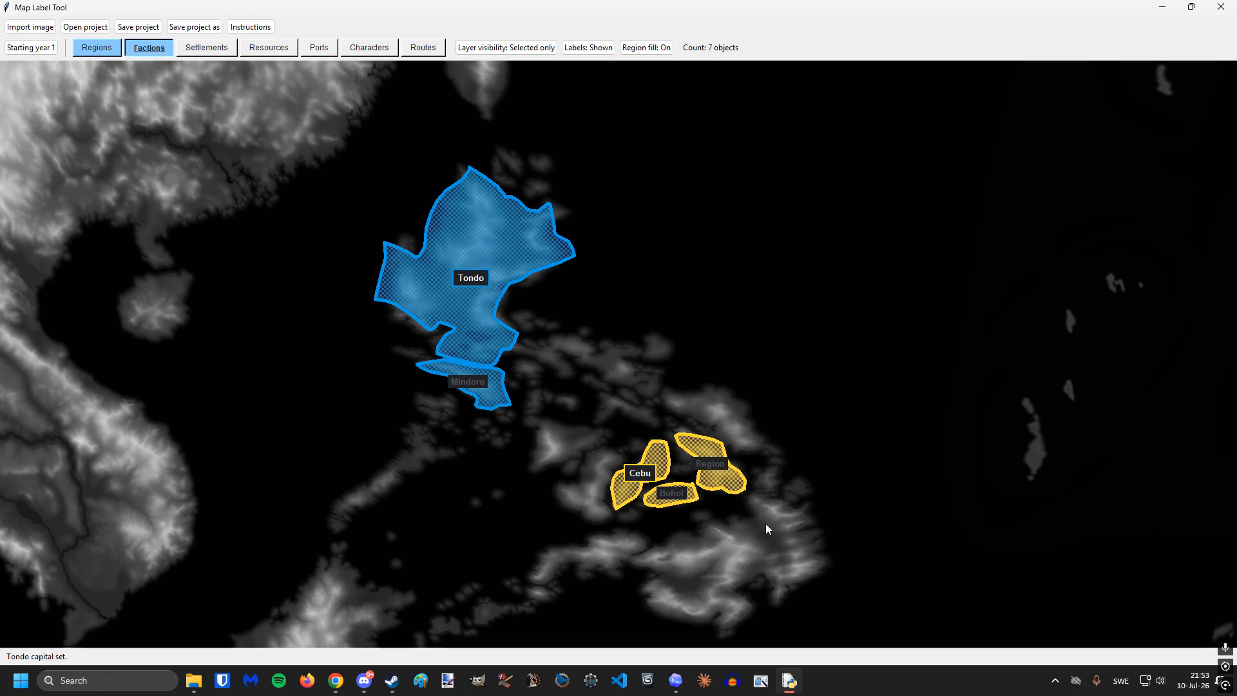
- Unpin the Regions layer, make it the active layer and unpin Factions to view the regions alone
left_click(100, 55)
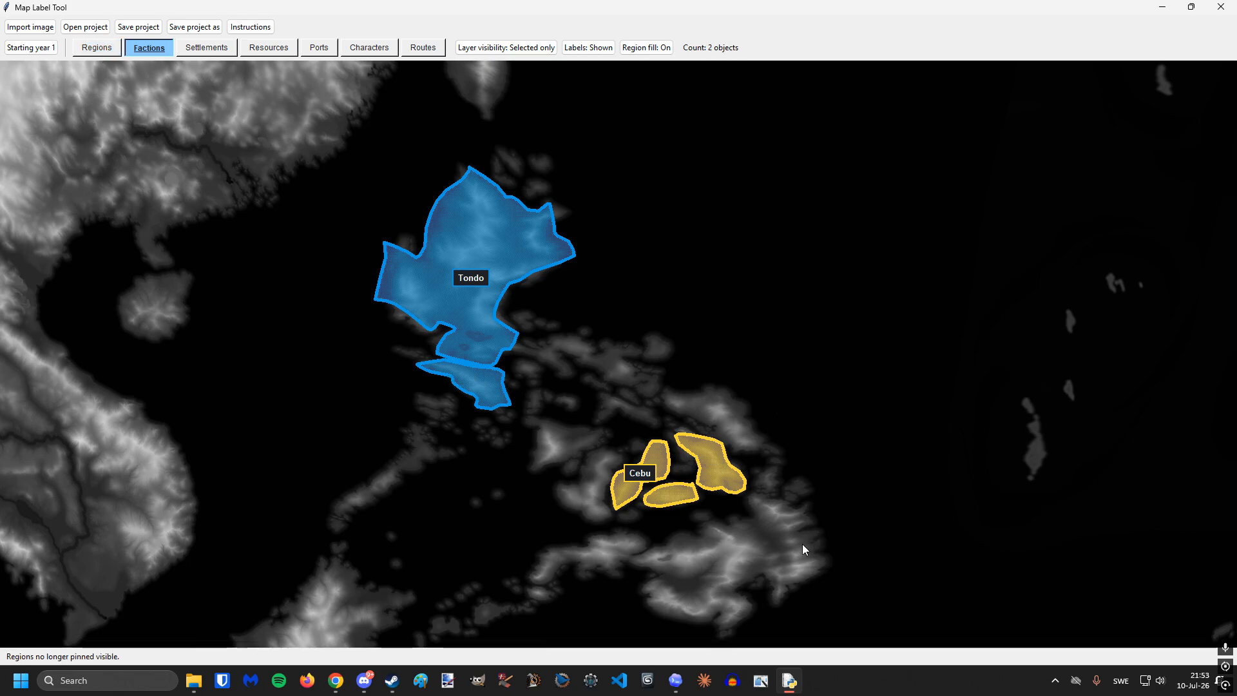
left_click(98, 49)
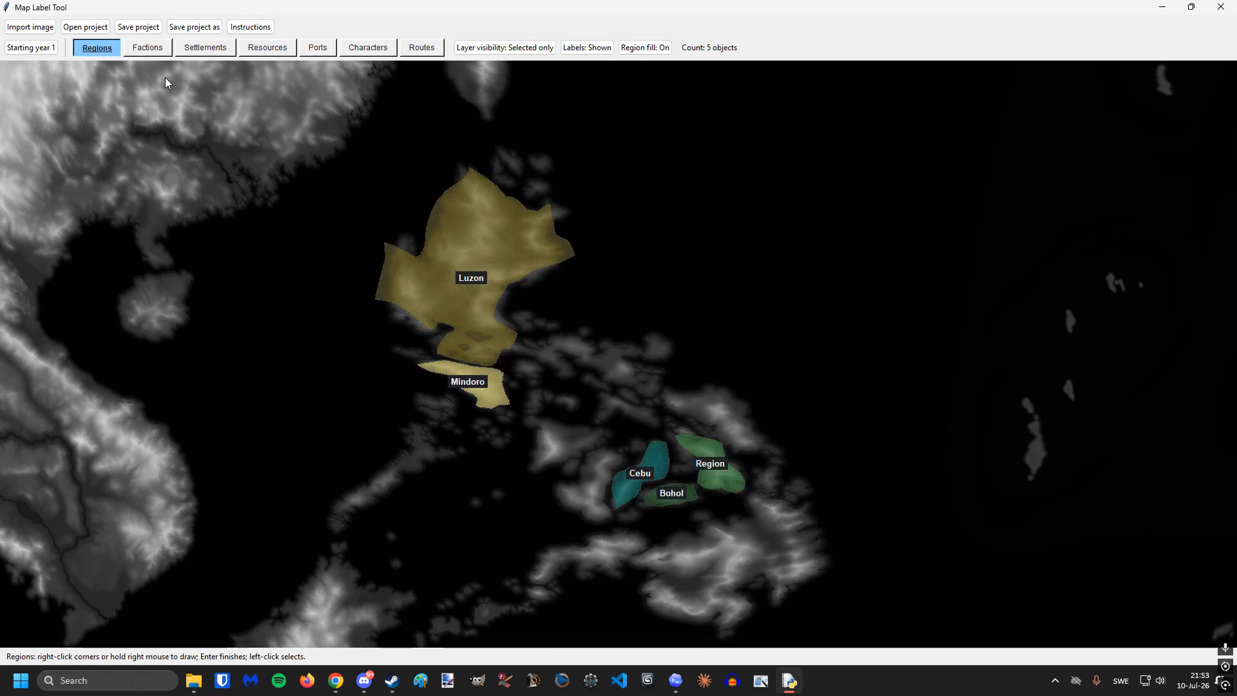
left_click(140, 53)
left_click(151, 52)
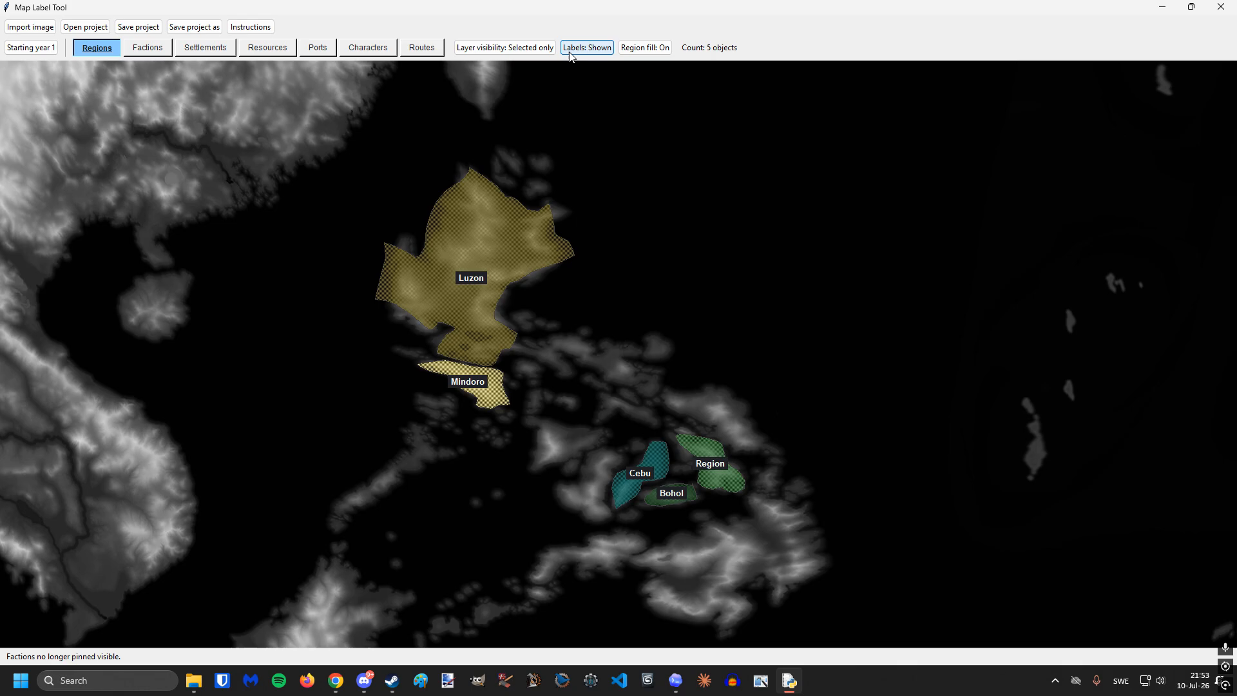
scroll(603, 412, "down", 2)
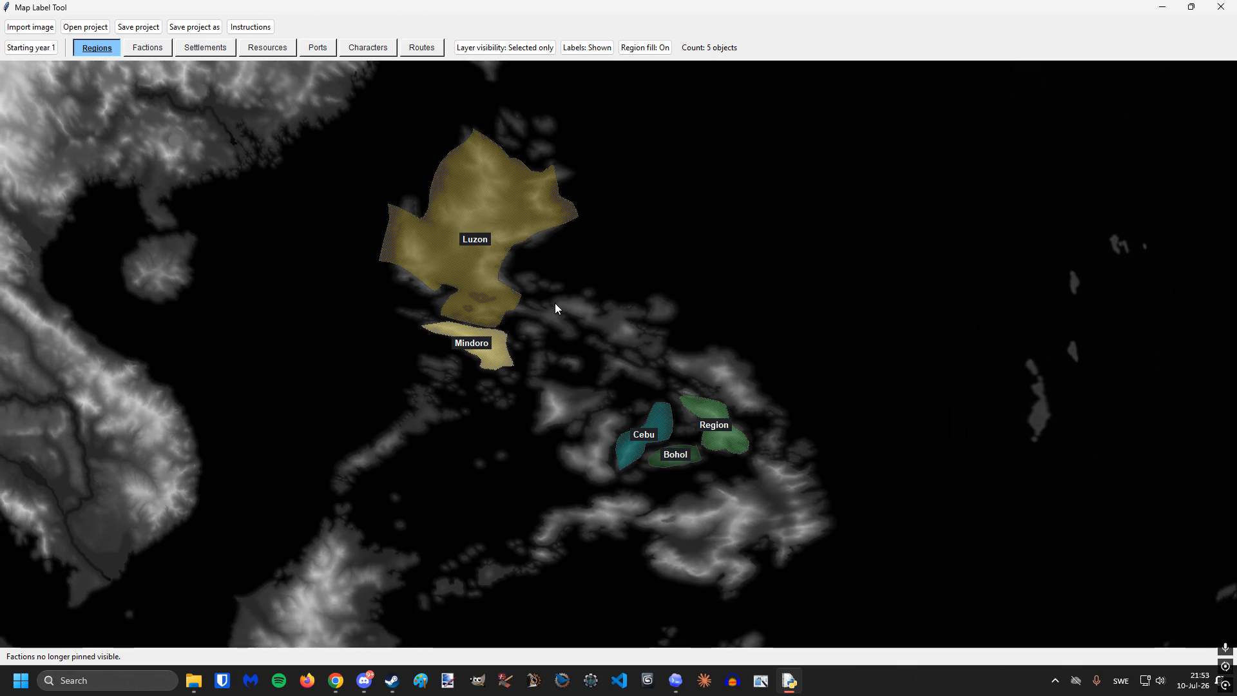
scroll(599, 409, "up", 1)
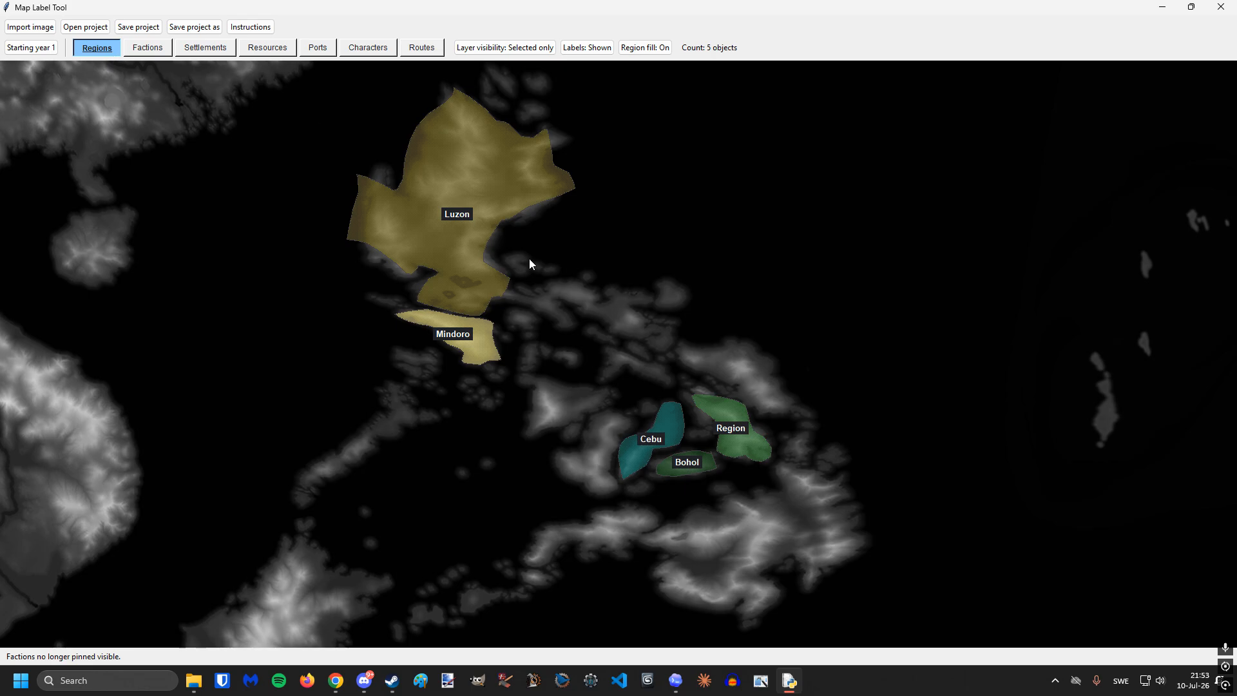
- View the Settlements, Resources, Ports and Routes layers one after another
left_click(197, 52)
left_click(277, 51)
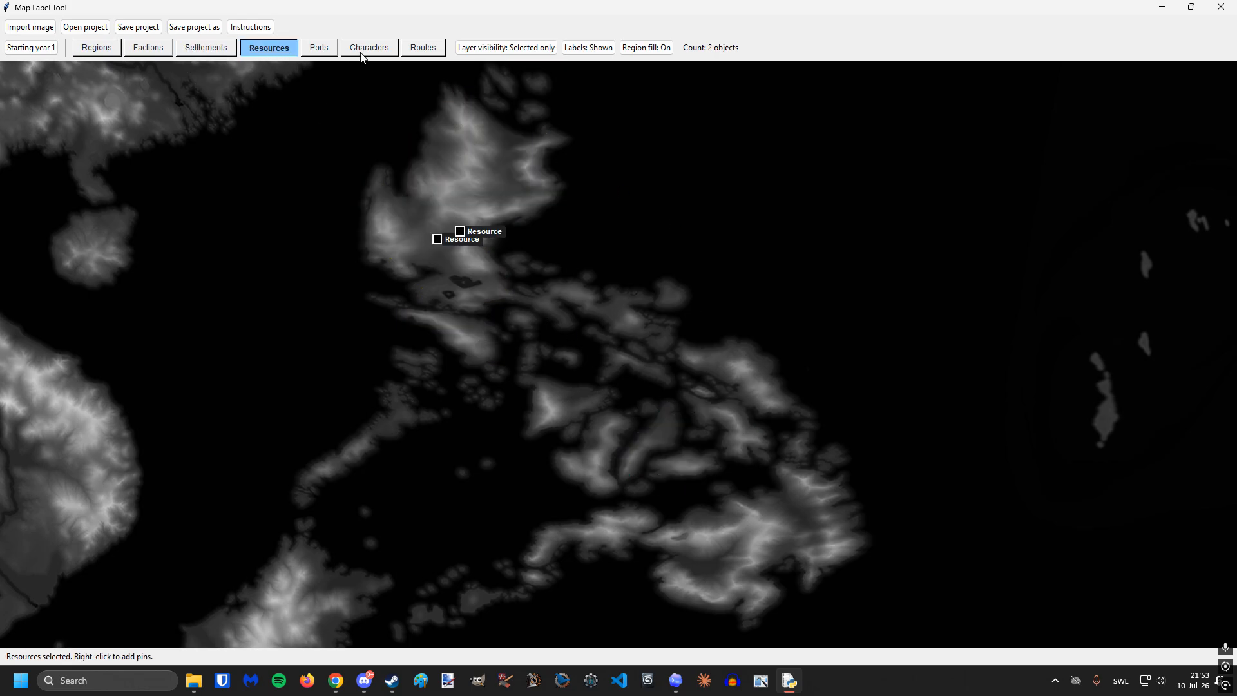
left_click(319, 48)
left_click(423, 48)
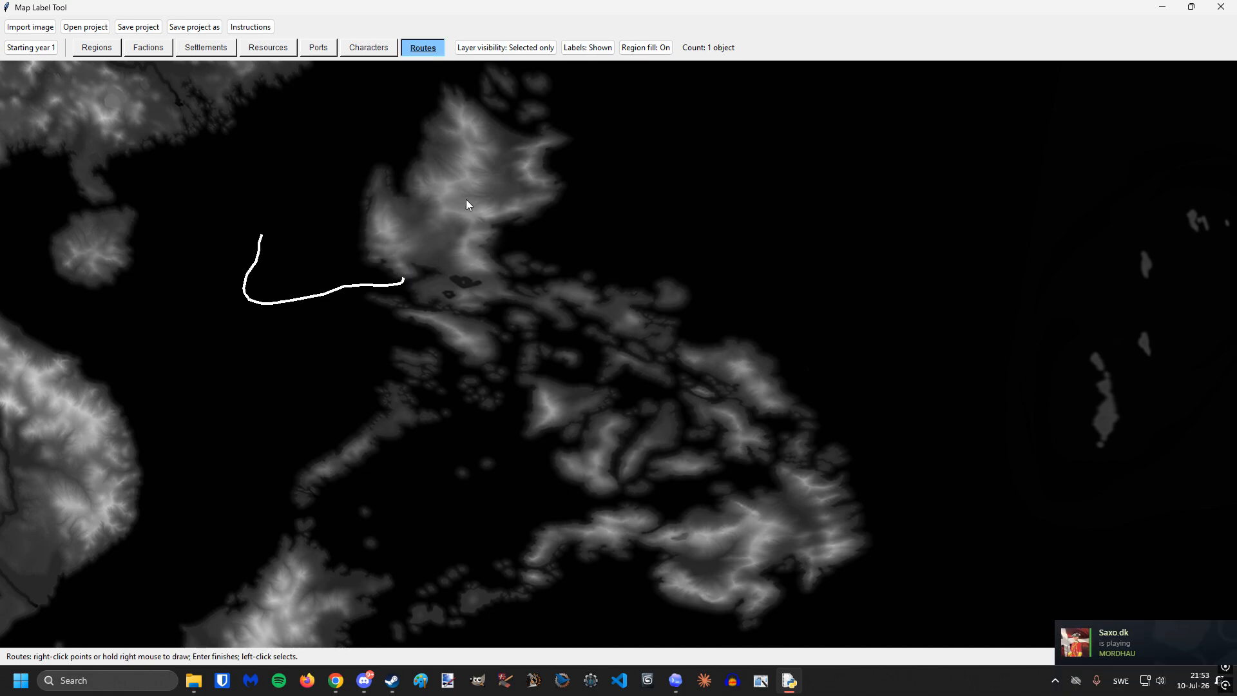
mouse_move(639, 256)
left_mouse_down()
mouse_move(644, 281)
mouse_move(645, 260)
left_mouse_up()
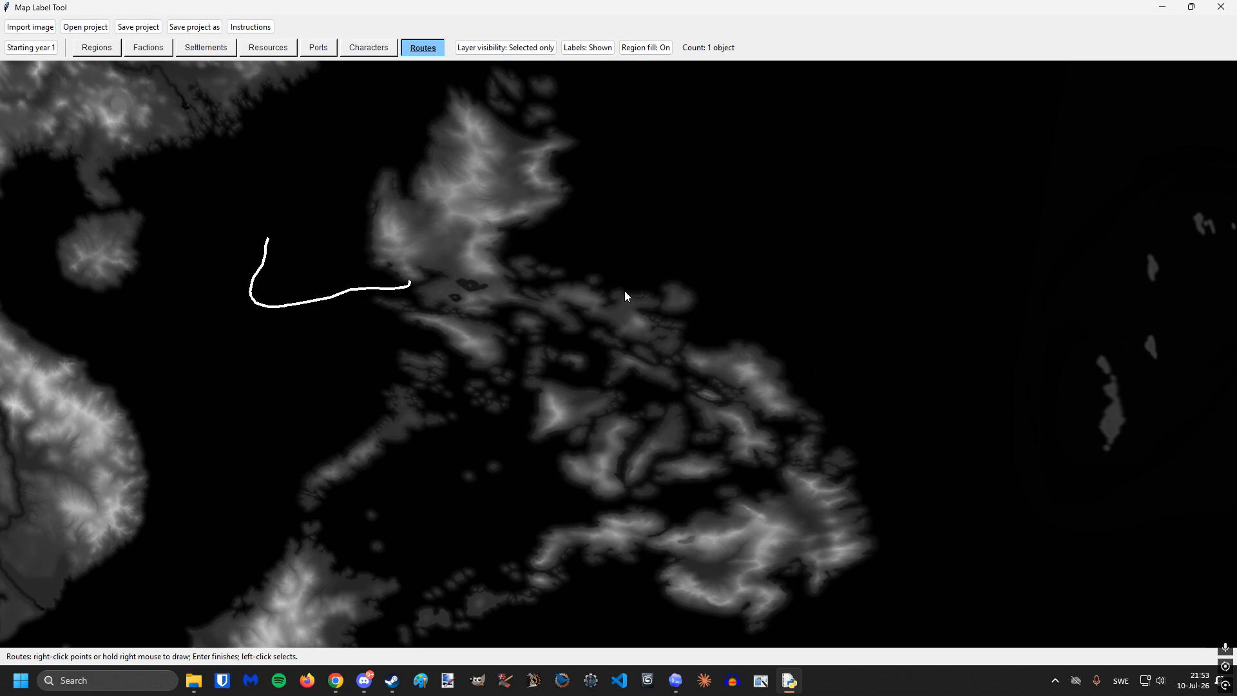
- Return to the Factions layer and switch the map to Starting year 2
left_click(103, 49)
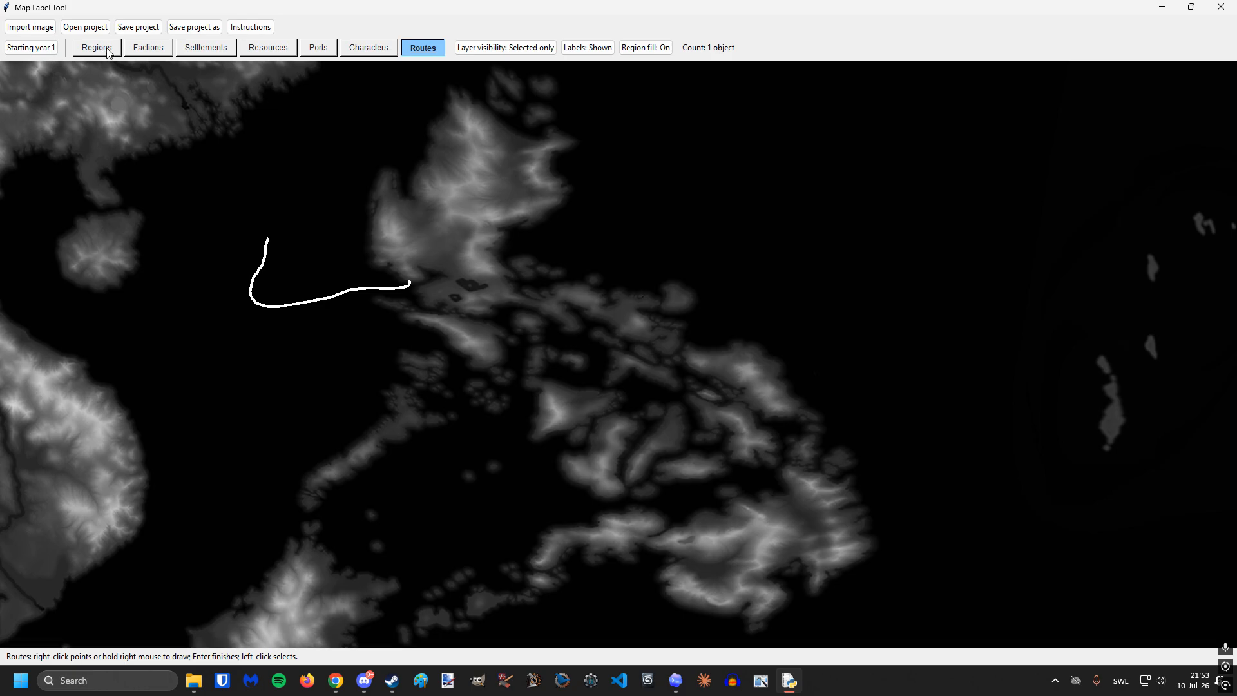
left_click(147, 48)
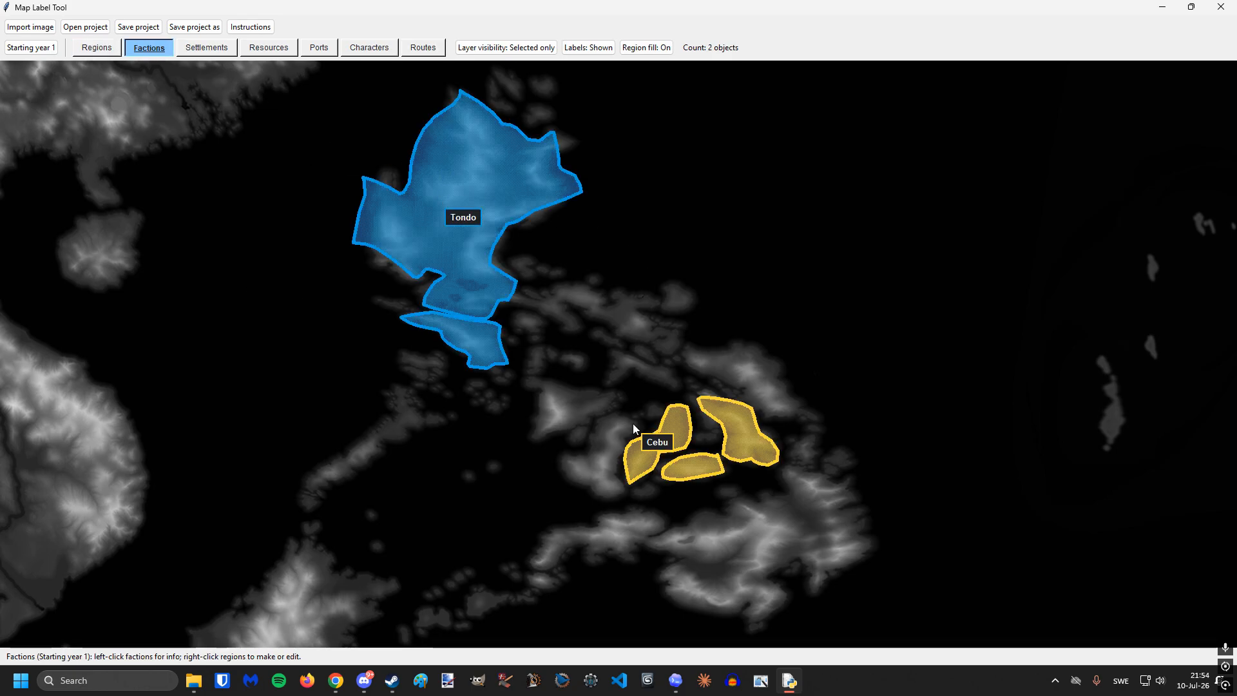
left_click(38, 50)
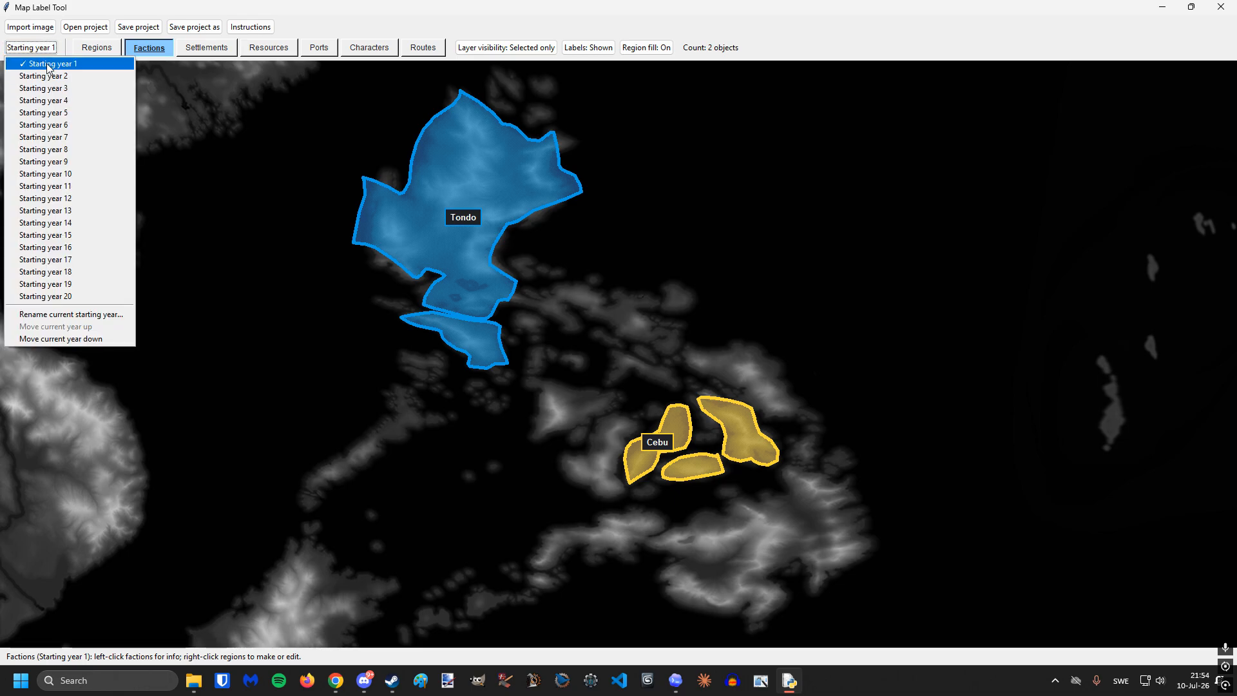
left_click(52, 81)
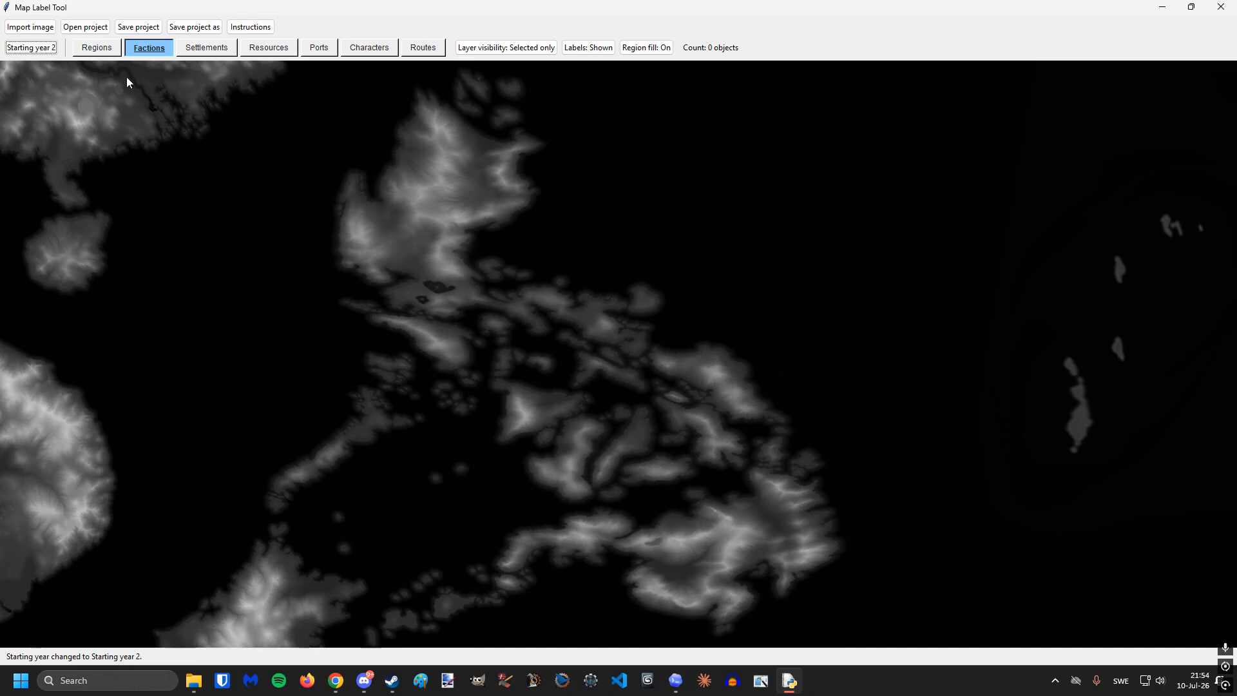
- View the Regions, Settlements, Resources, Factions and Characters layers in Starting year 2
left_click(107, 49)
left_click(222, 52)
left_click(257, 52)
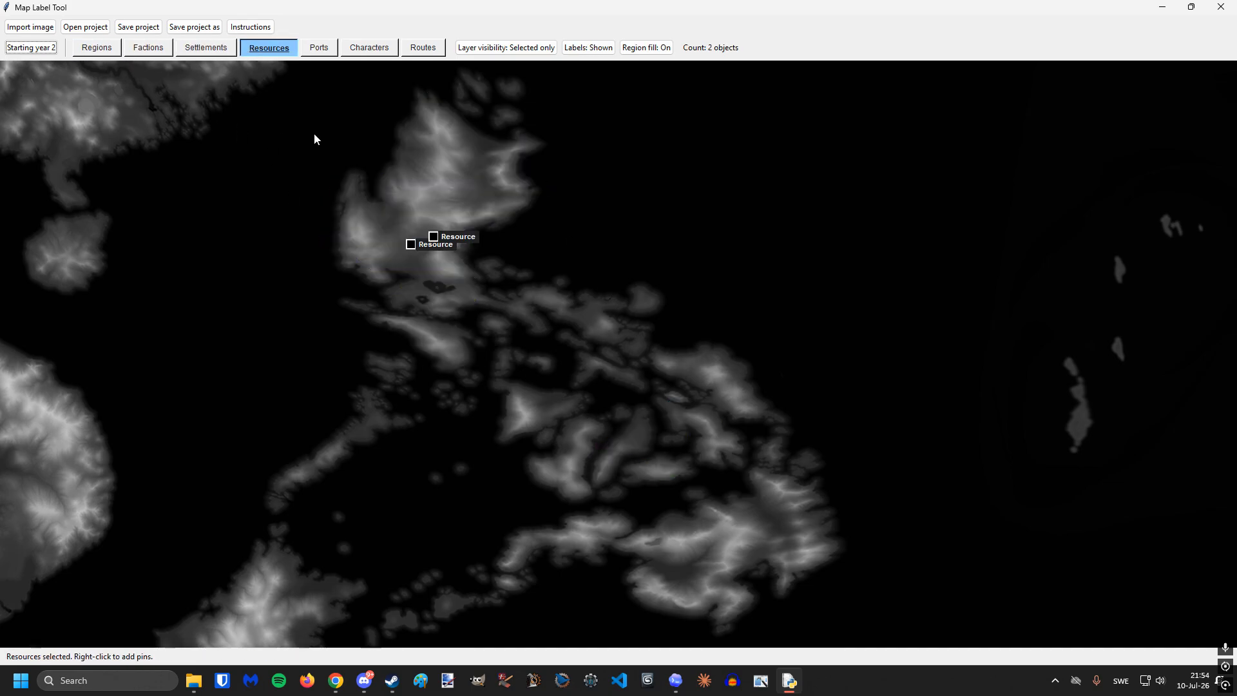
left_click(149, 54)
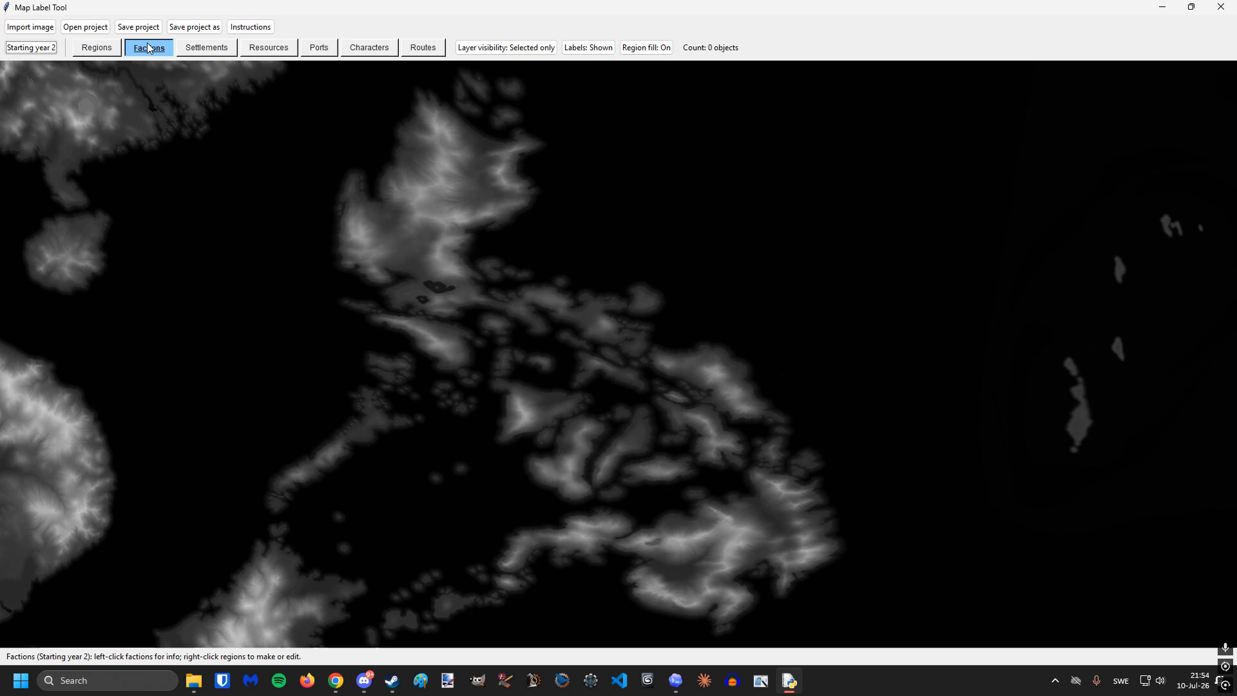
left_click(362, 53)
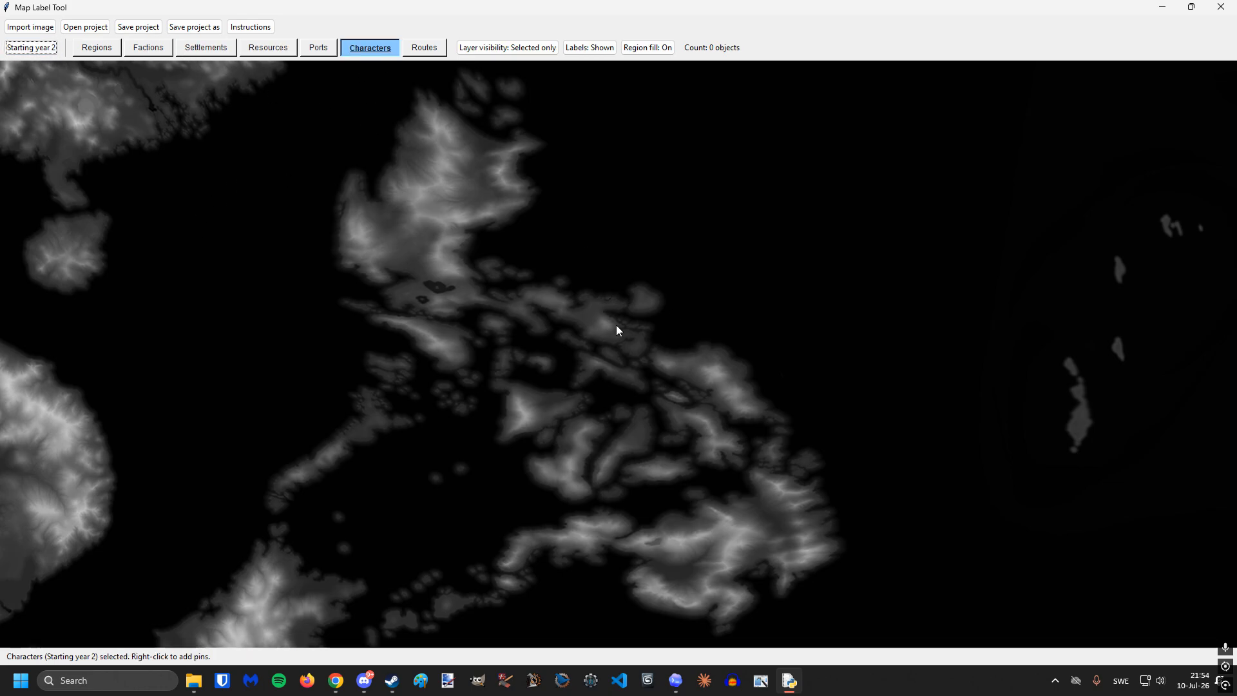
scroll(332, 171, "up", 2)
right_click(431, 242)
key("Escape")
- Make Factions the active layer and pin the Regions layer visible alongside it
left_click(152, 49)
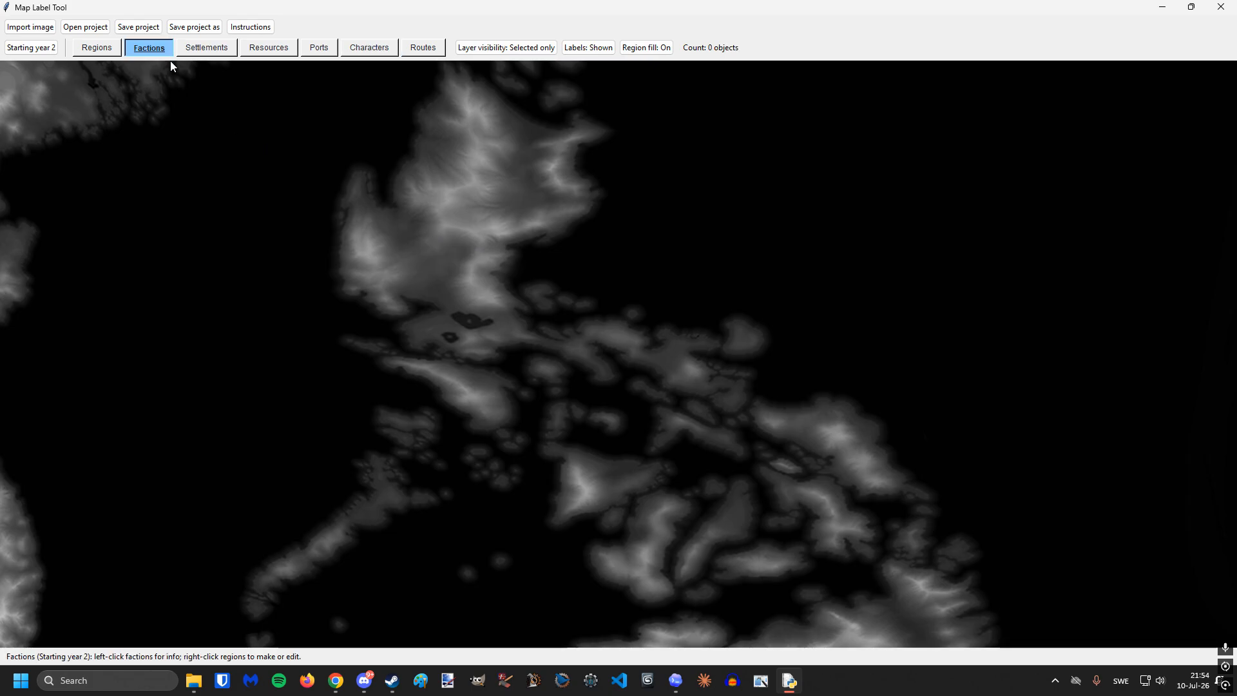
scroll(482, 255, "down", 1)
left_click_drag(485, 271, 406, 243)
left_click(88, 49)
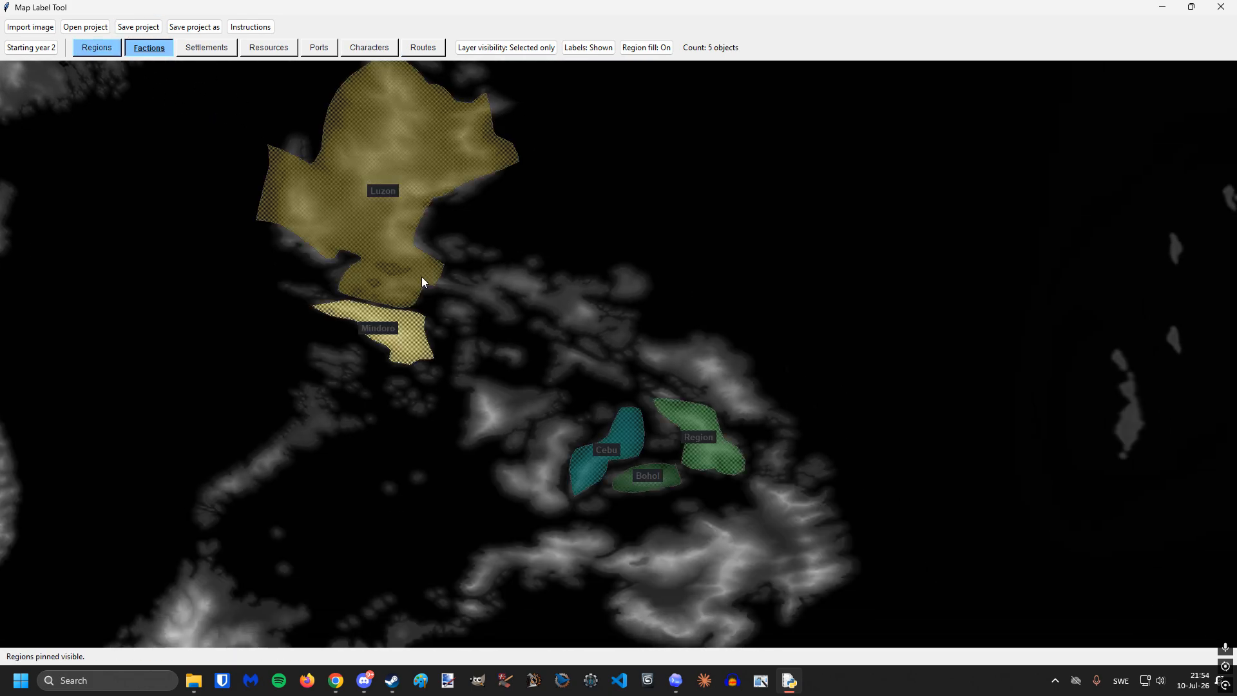
- Create a faction named "New Faction" from the Mindoro region in Starting year 2 and unpin the Regions layer
left_click(413, 350)
type("Ne")
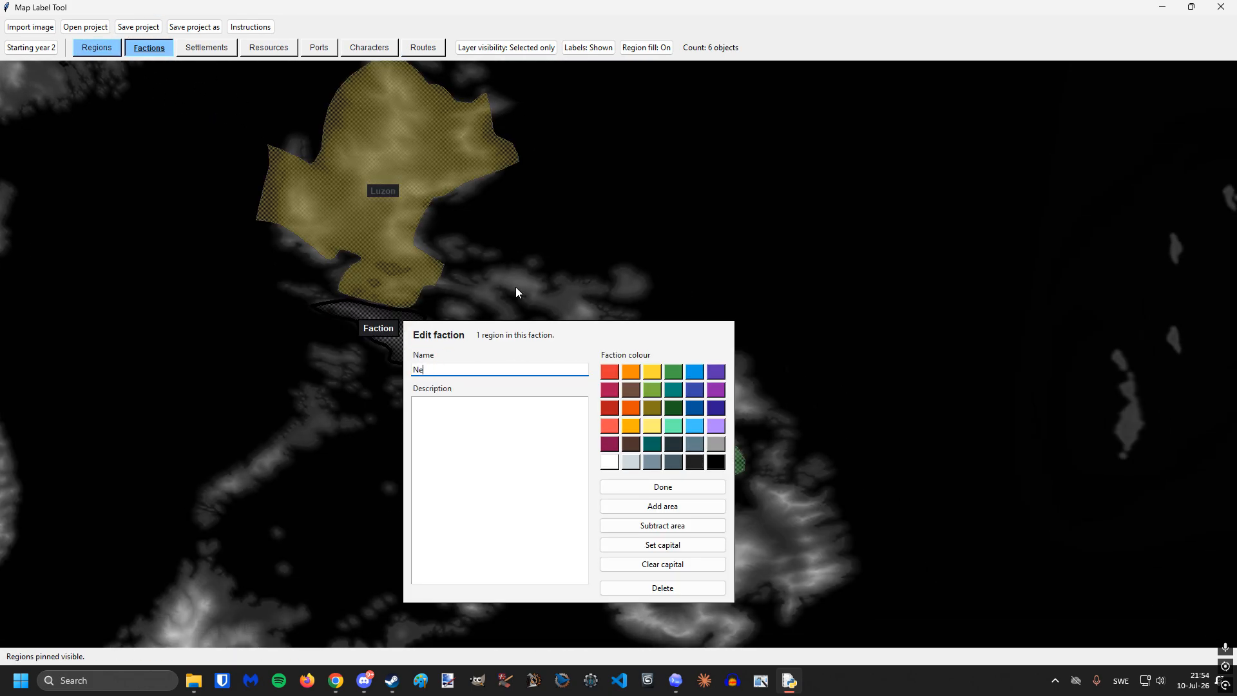
type("w Faction")
left_click(664, 485)
scroll(357, 245, "down", 1)
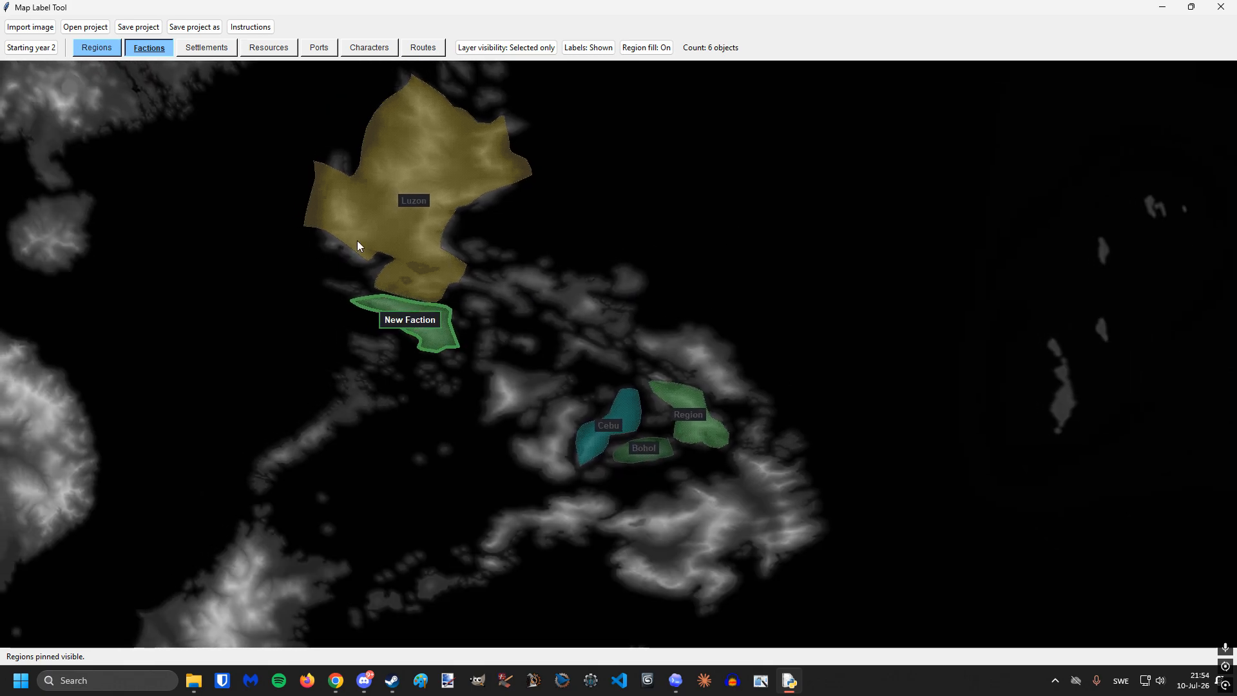
left_click(120, 48)
scroll(548, 348, "down", 3)
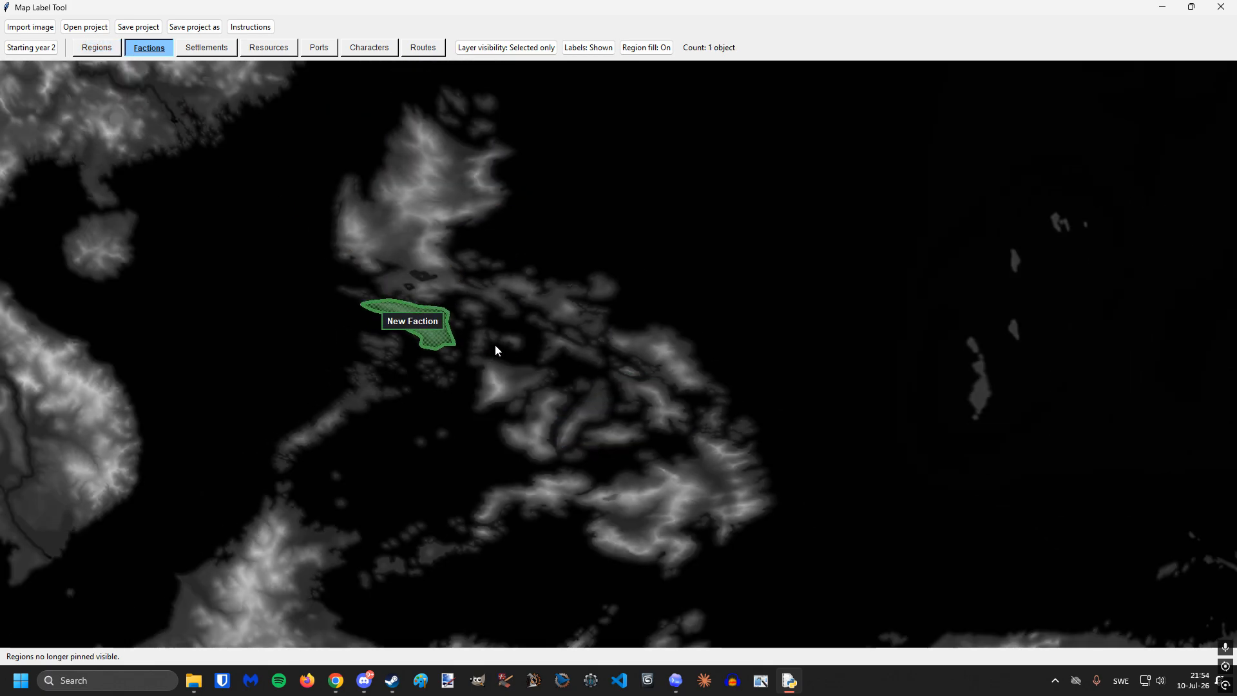
- Compare the factions of Starting year 1 and Starting year 2, finishing on Starting year 1
left_click(38, 53)
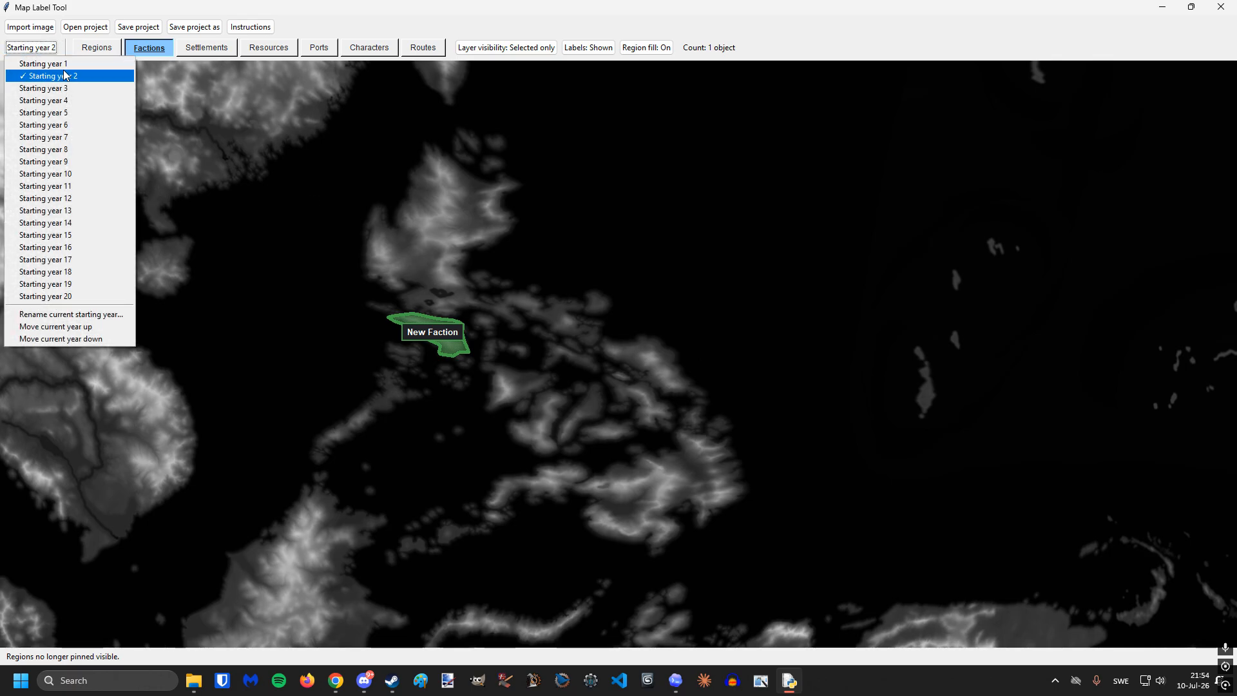
left_click(45, 63)
left_click(35, 48)
left_click(48, 76)
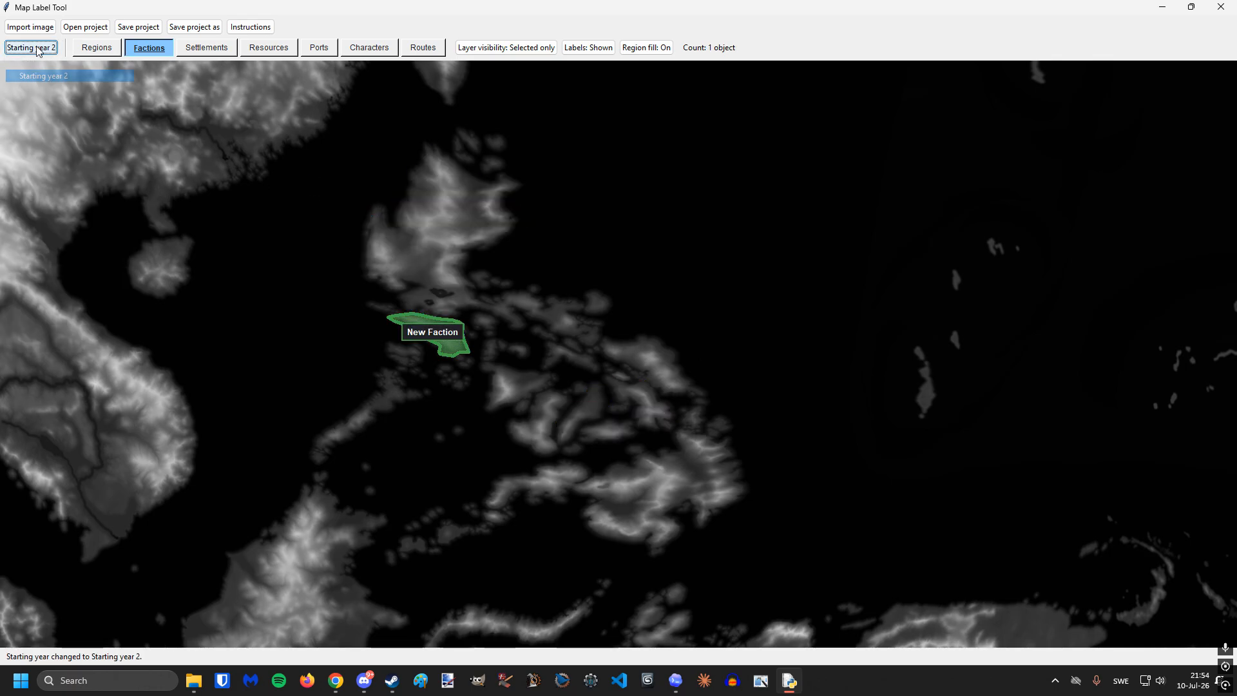
left_click(31, 48)
left_click(45, 63)
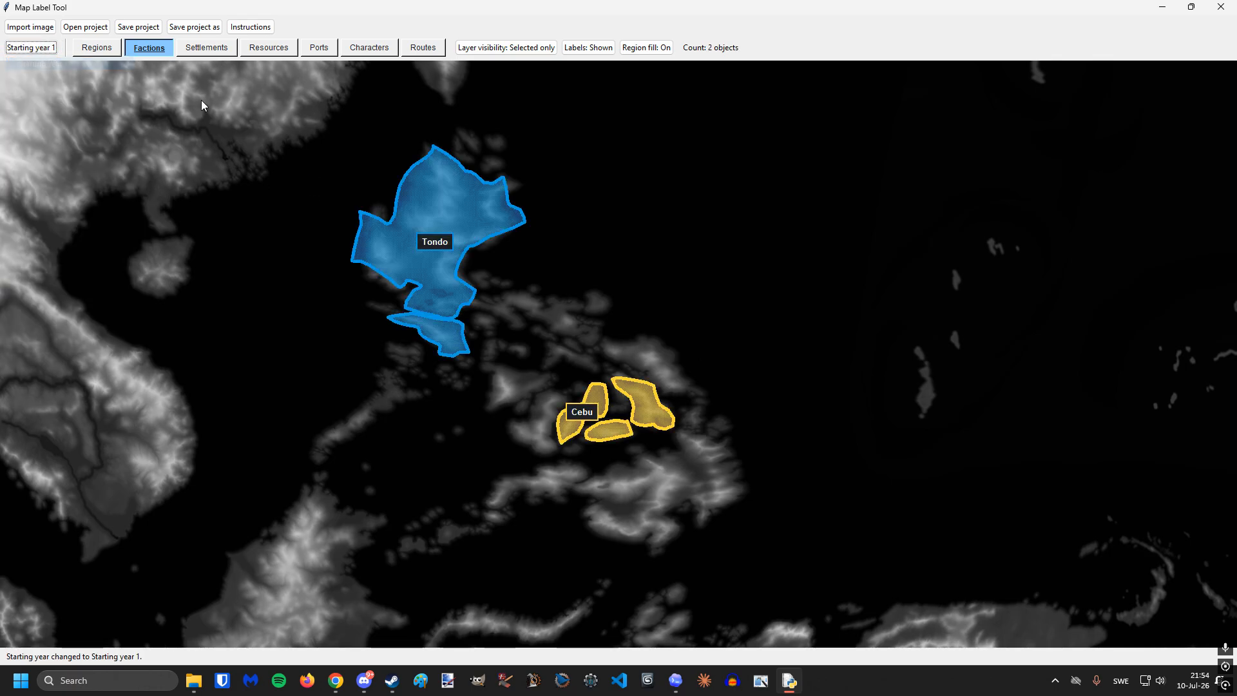
- Rename Starting year 1 to "1350 AD"
left_click(31, 48)
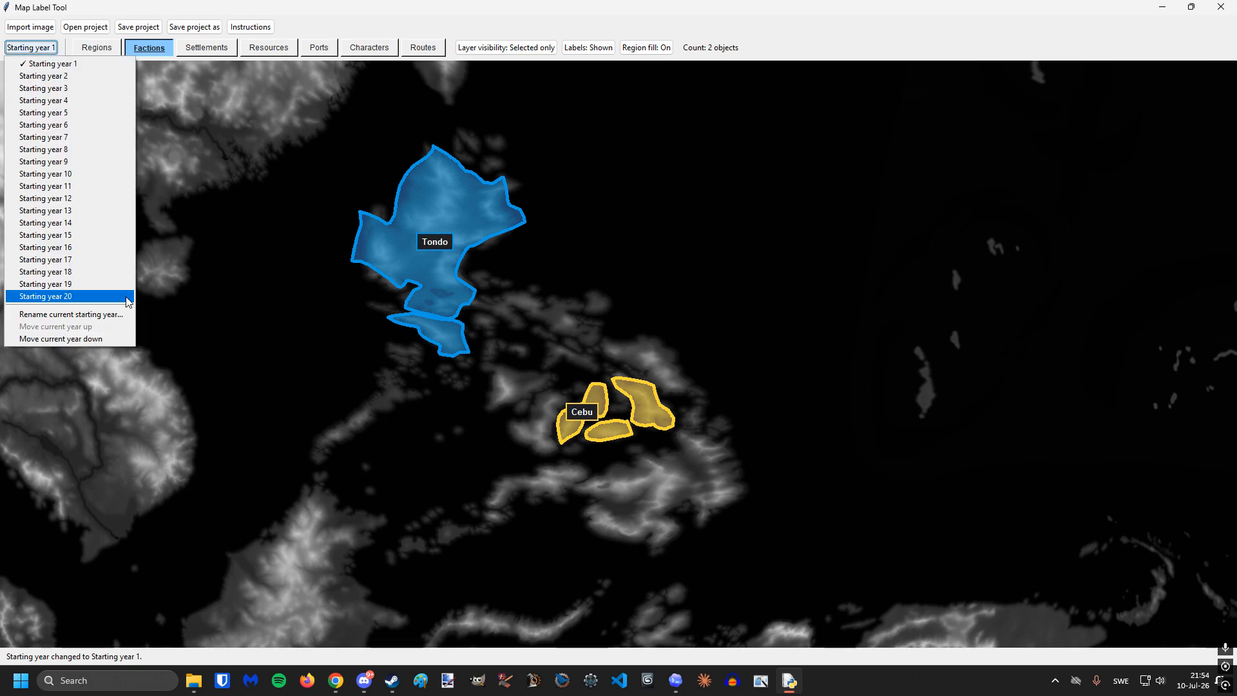
left_click(76, 315)
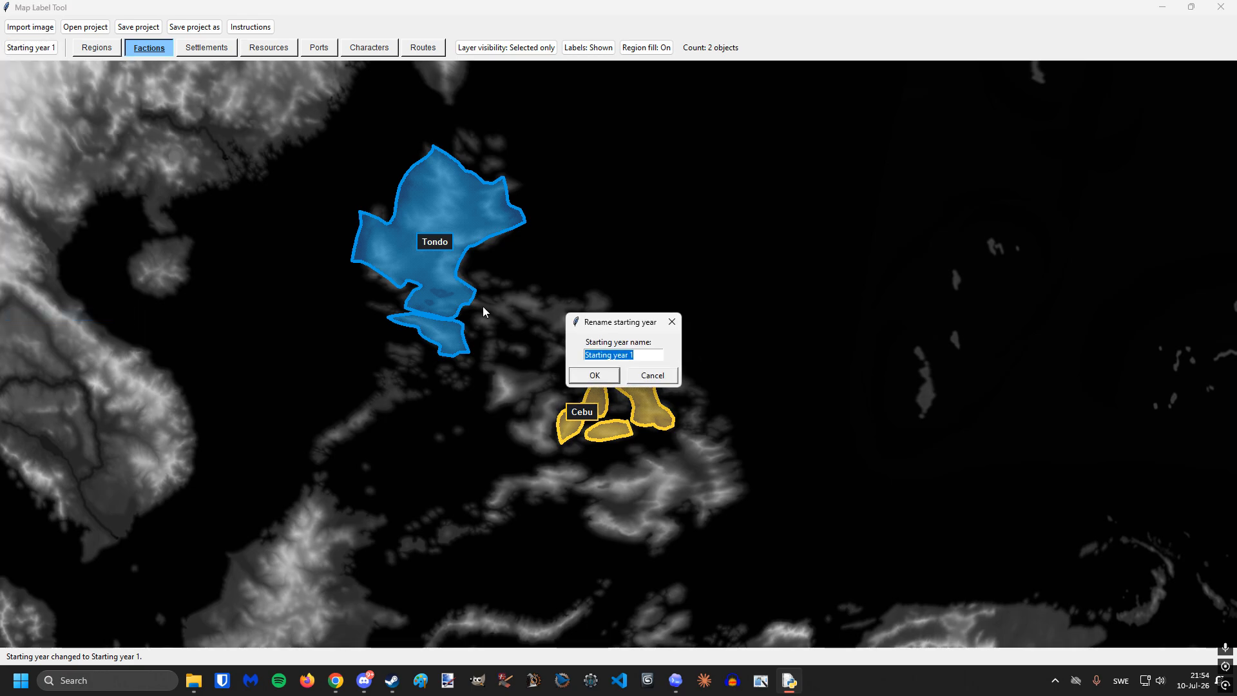
type("12")
type("50 AD")
left_click(594, 375)
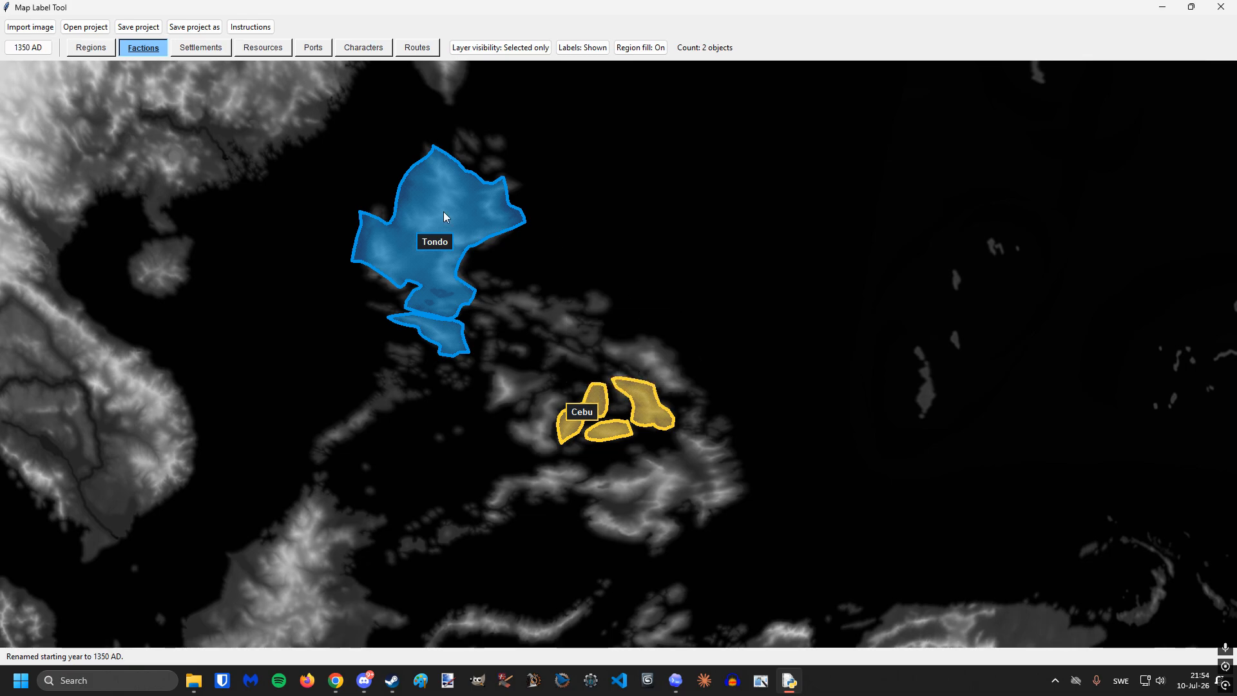
- View the factions of Starting year 2 and return to 1350 AD
left_click(28, 47)
left_click(46, 77)
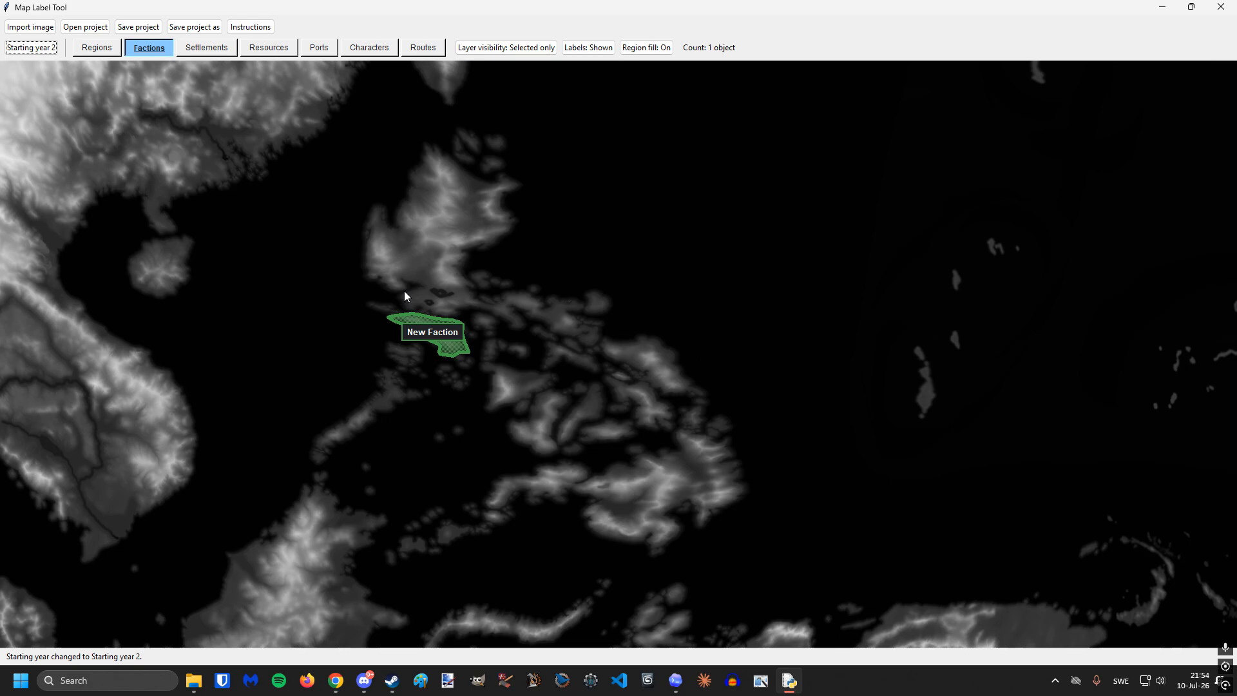
left_click(32, 52)
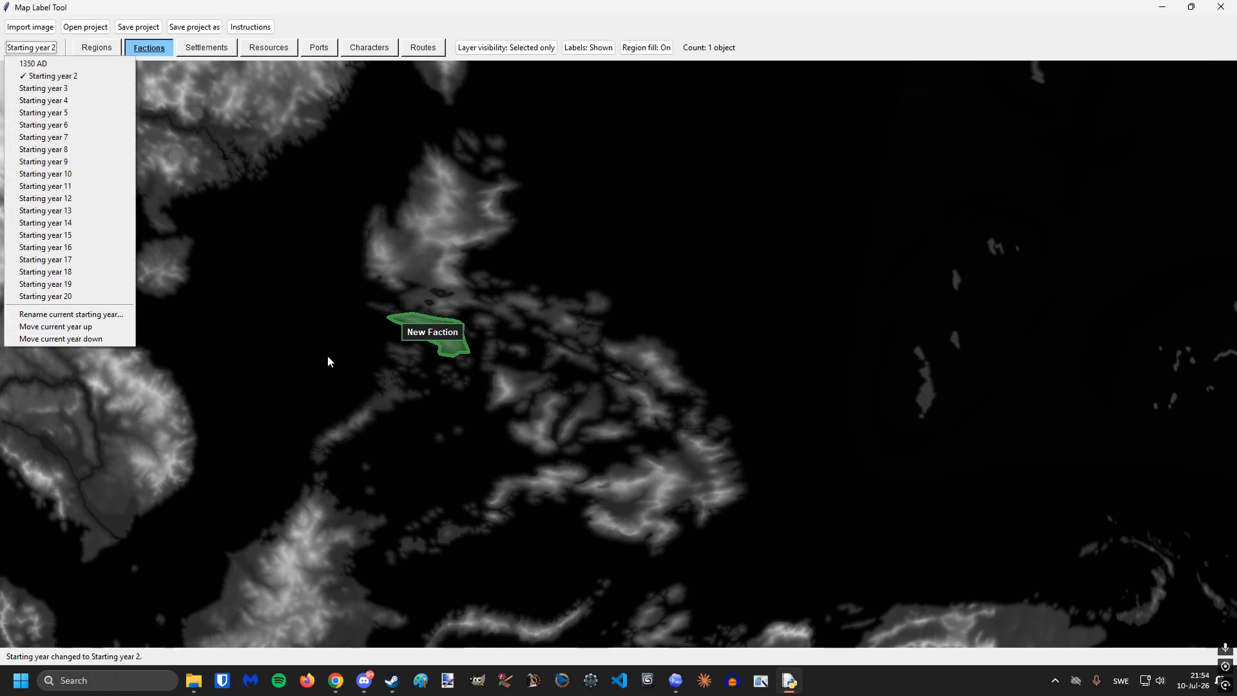
left_click(55, 63)
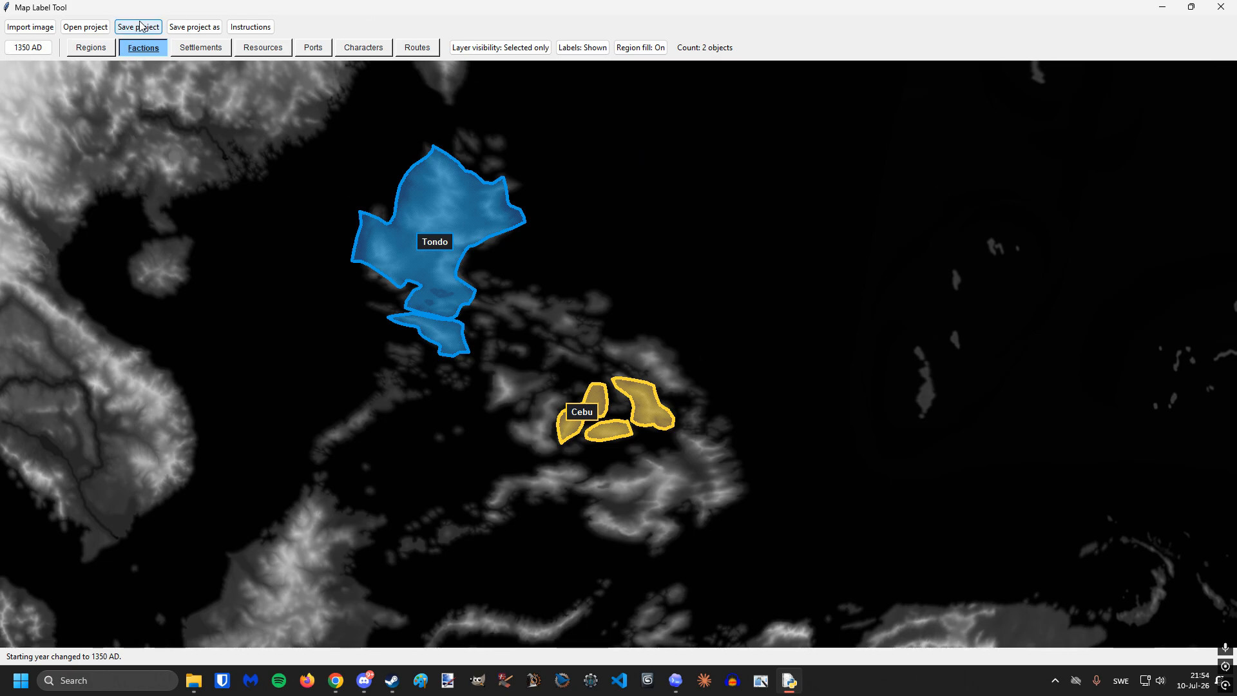
- Save the project as heightmap.maplabels in the Map Label Tool folder, and save it once more
left_click(196, 27)
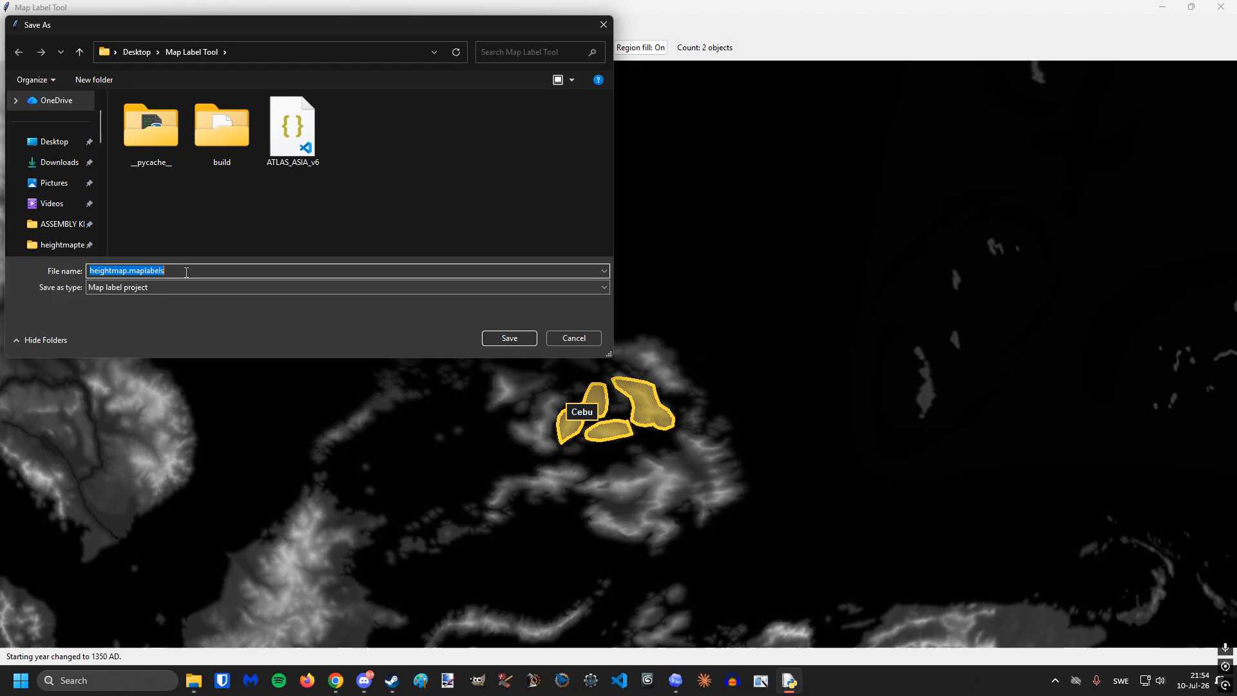
left_click(526, 338)
left_click(137, 28)
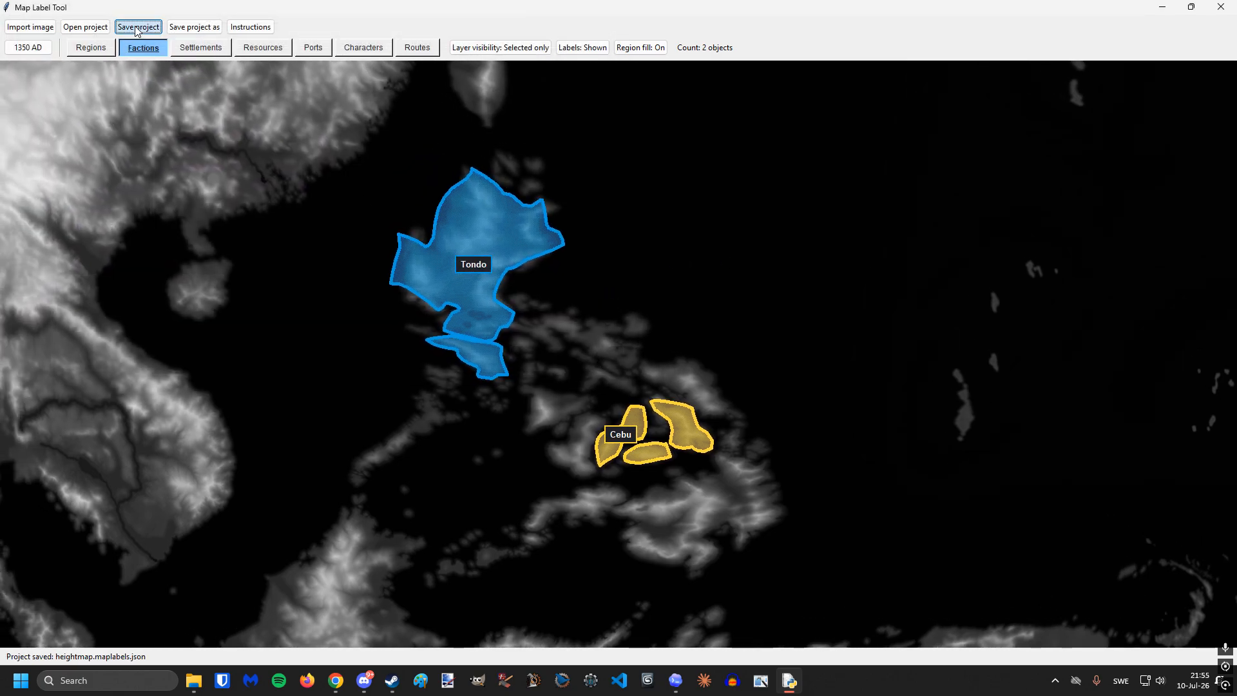
left_click_drag(495, 366, 416, 342)
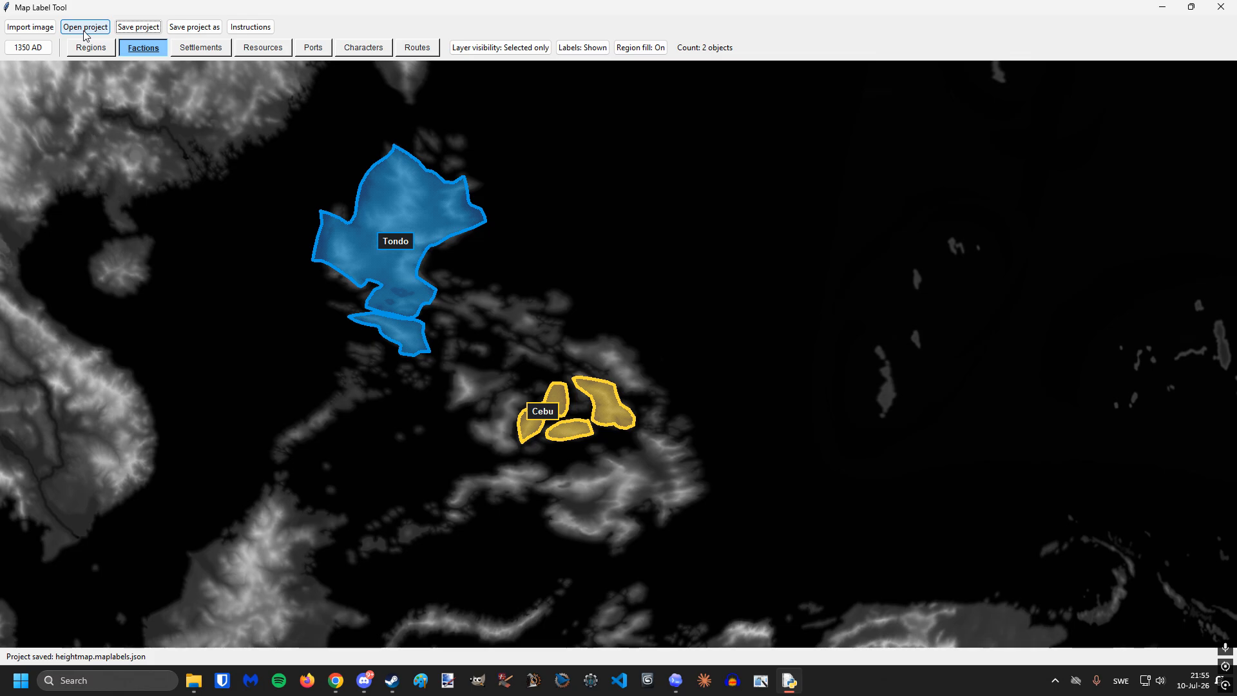
left_click(194, 29)
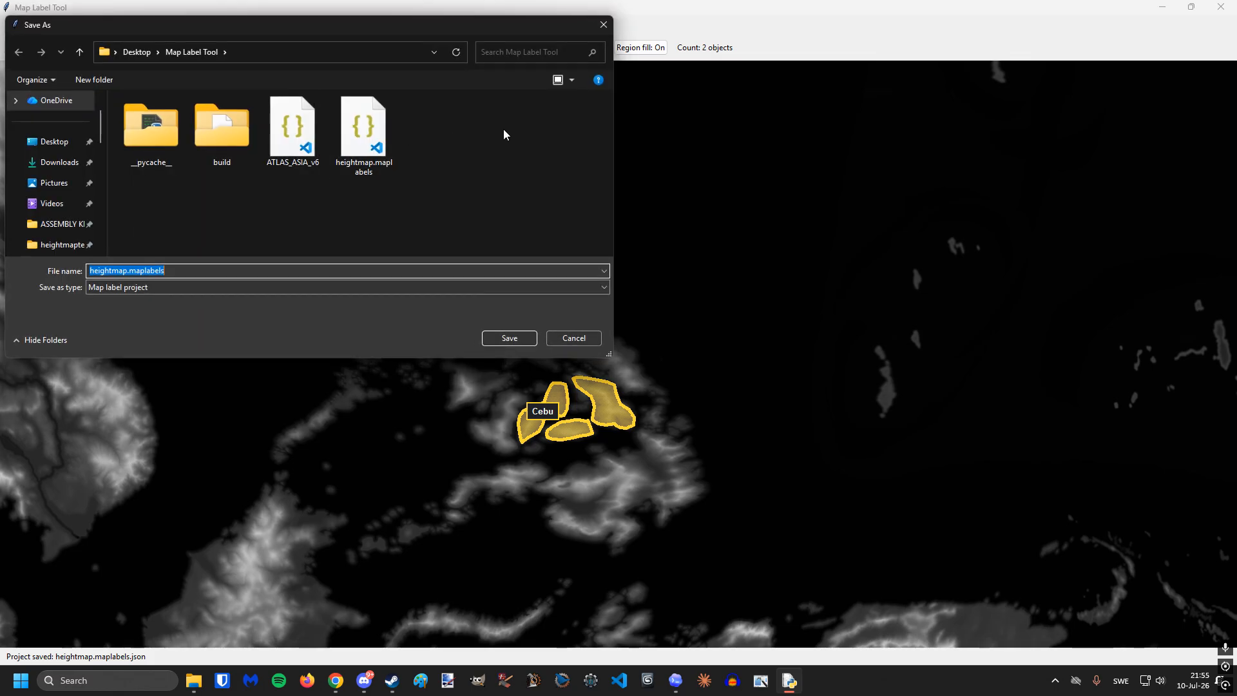
left_click(604, 25)
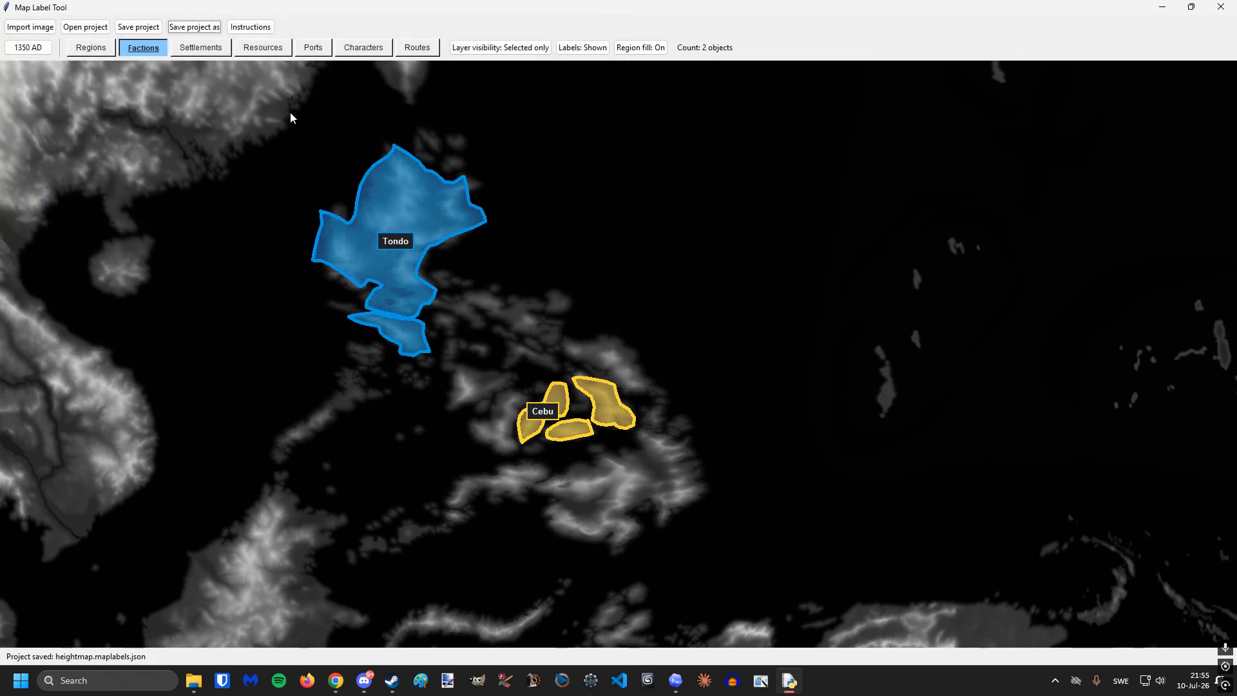
- Read the tool's instructions on navigation, layers, pins, regions, factions and hotkeys, and close them
left_click(252, 30)
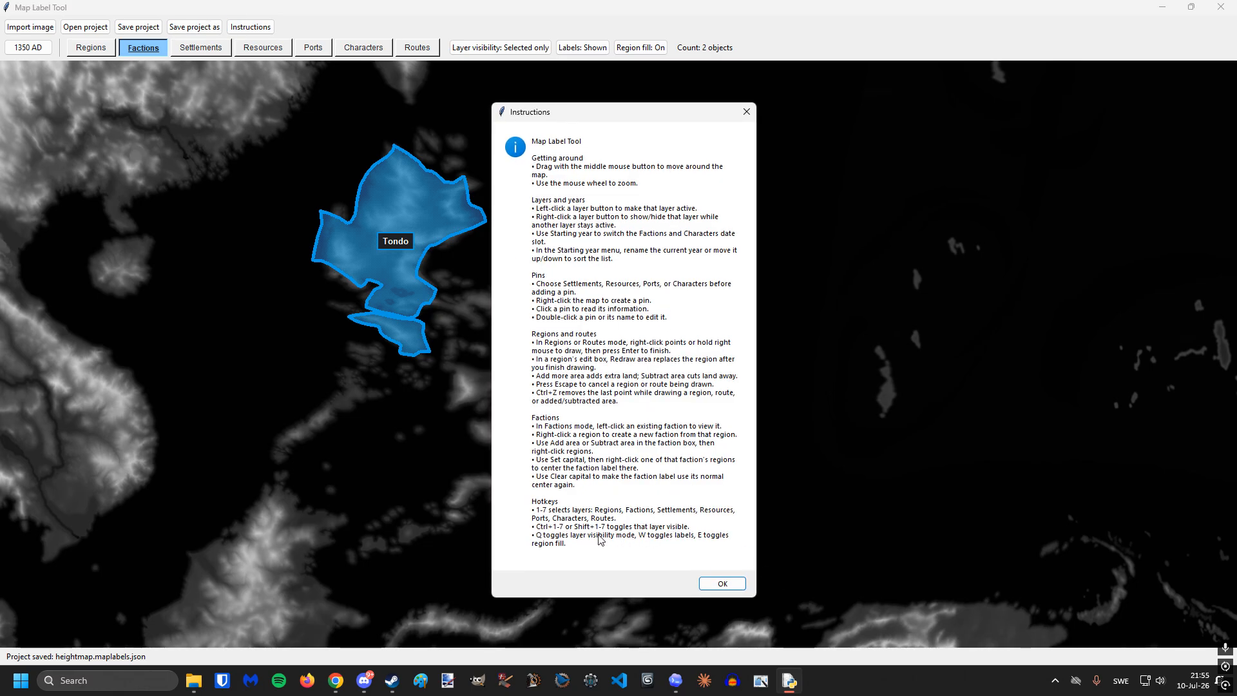
left_click(731, 585)
mouse_move(513, 294)
left_mouse_down()
mouse_move(649, 329)
mouse_move(495, 311)
left_mouse_up()
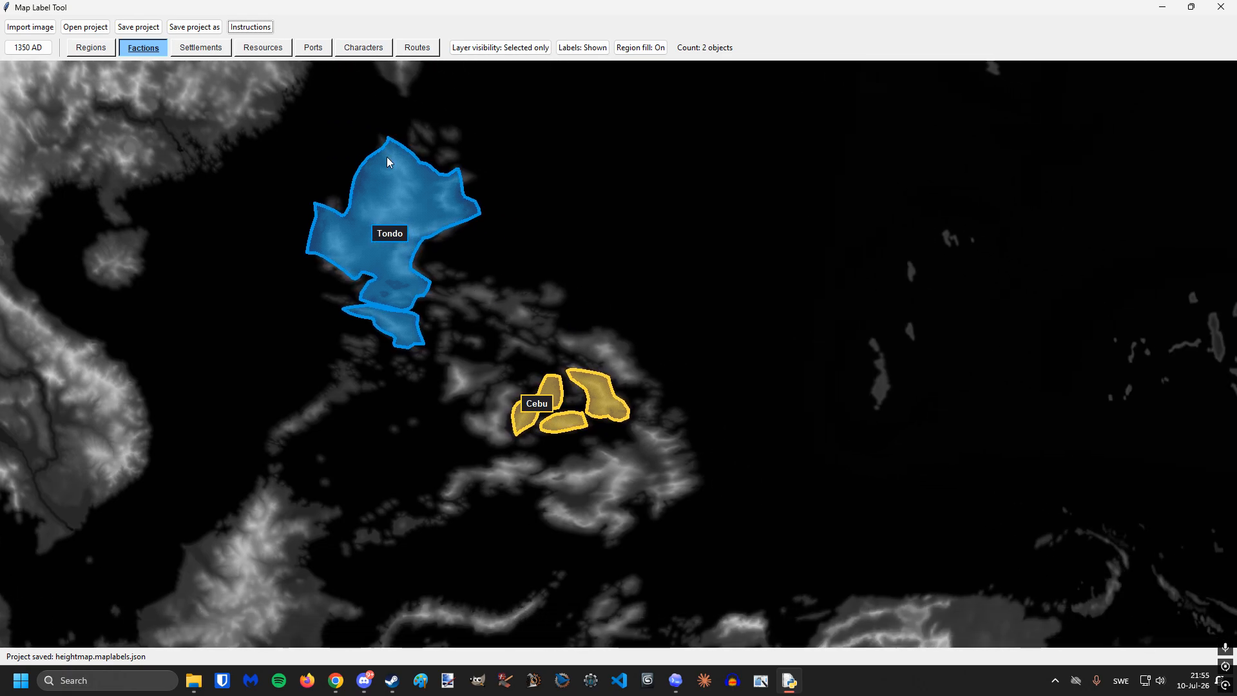
- Set layer visibility to show all and view every layer around the Philippines together
scroll(388, 162, "down", 6)
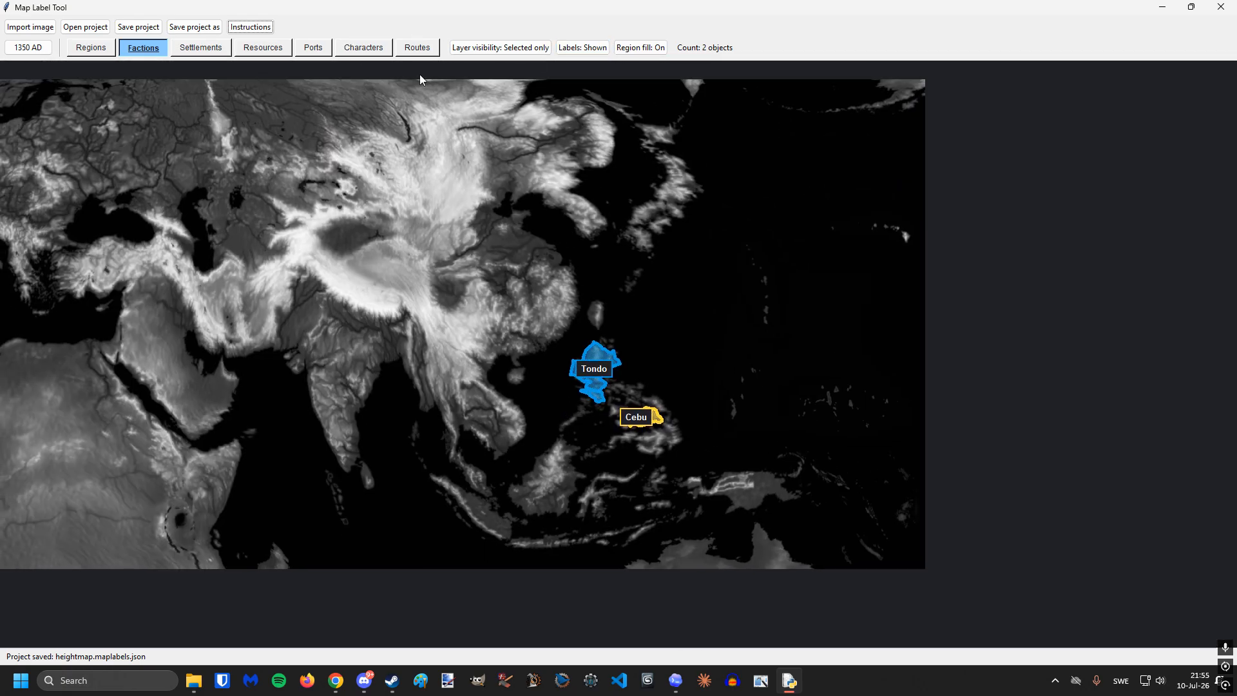
left_click(500, 48)
scroll(684, 415, "up", 3)
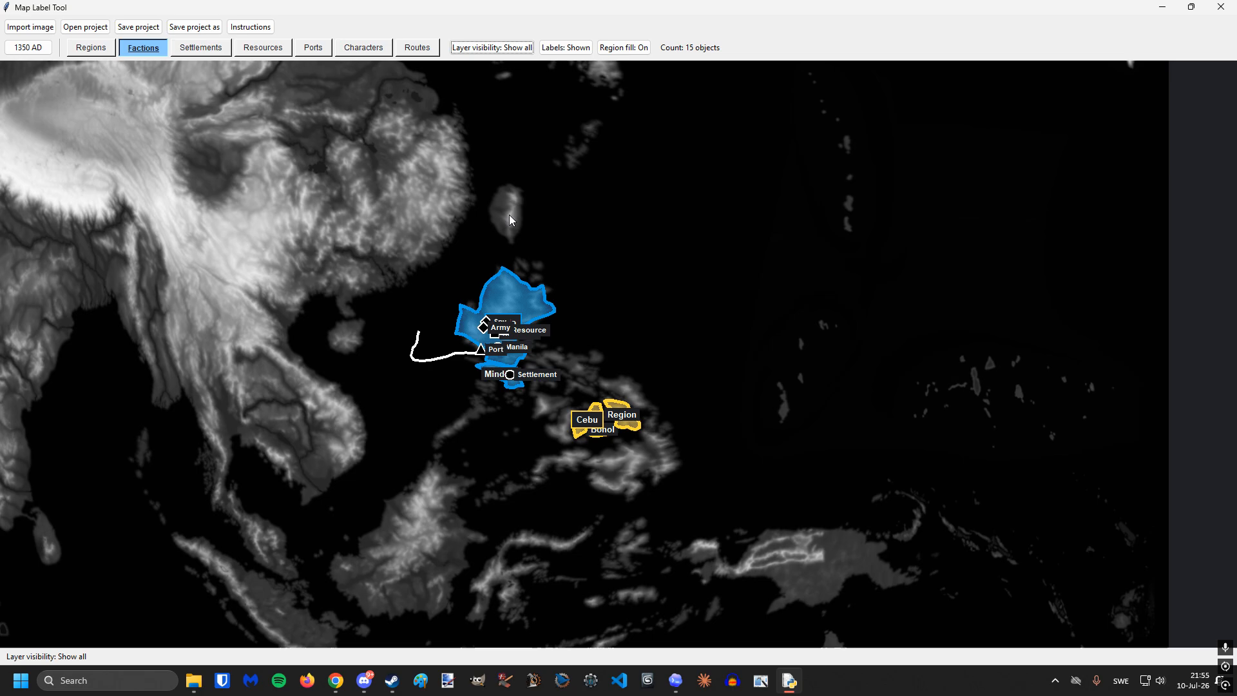
- Hide the map labels and turn region fill off to view the factions as outlines only
left_click(569, 52)
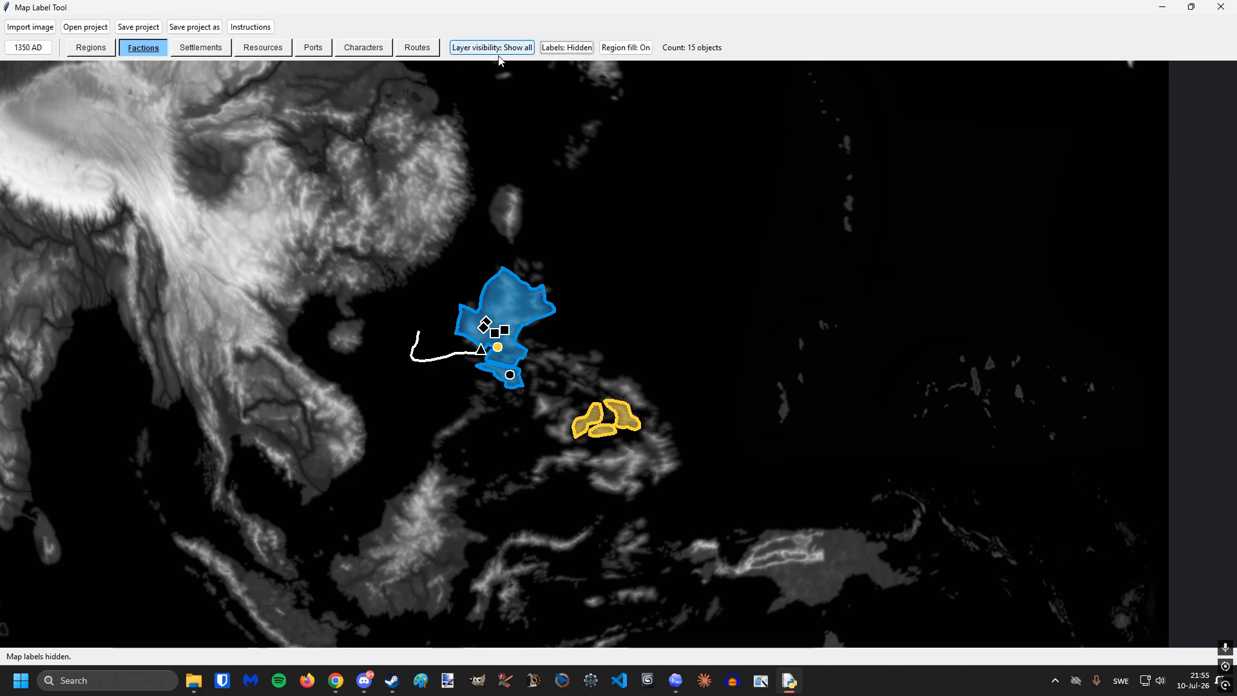
left_click(633, 50)
left_click(634, 51)
left_click(633, 50)
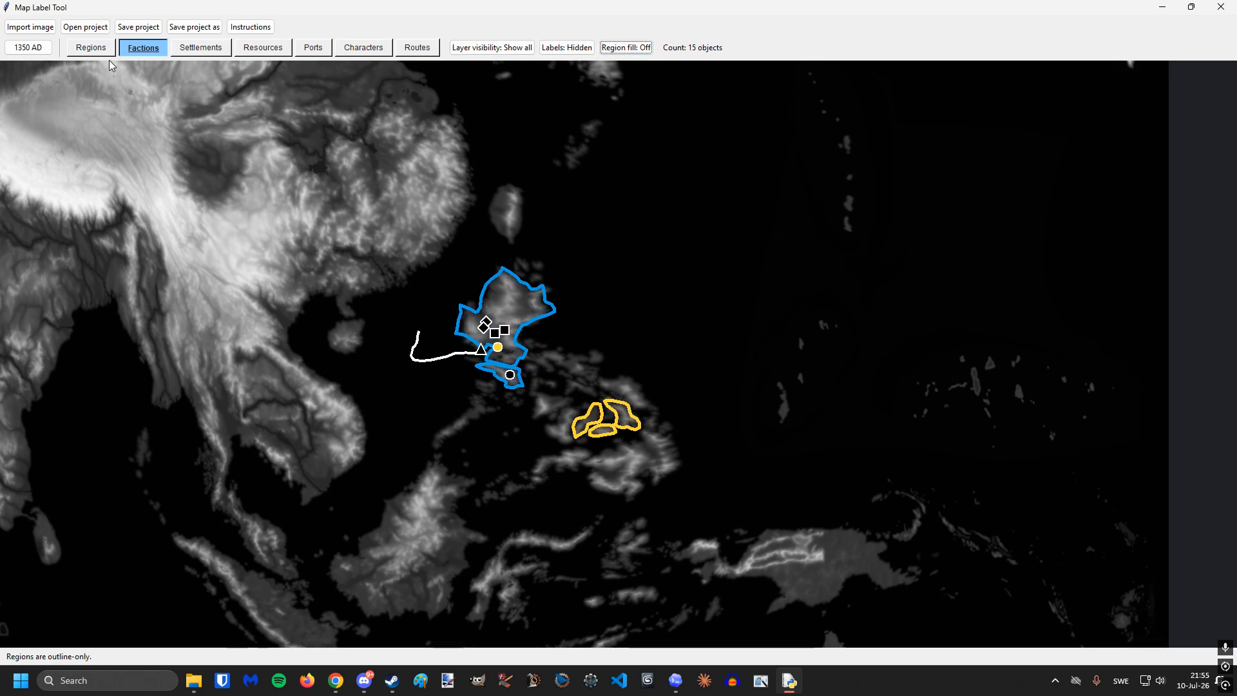
- Set layer visibility to selected only, with Regions active and Settlements, Resources and Ports pinned visible
left_click(500, 47)
left_click(91, 48)
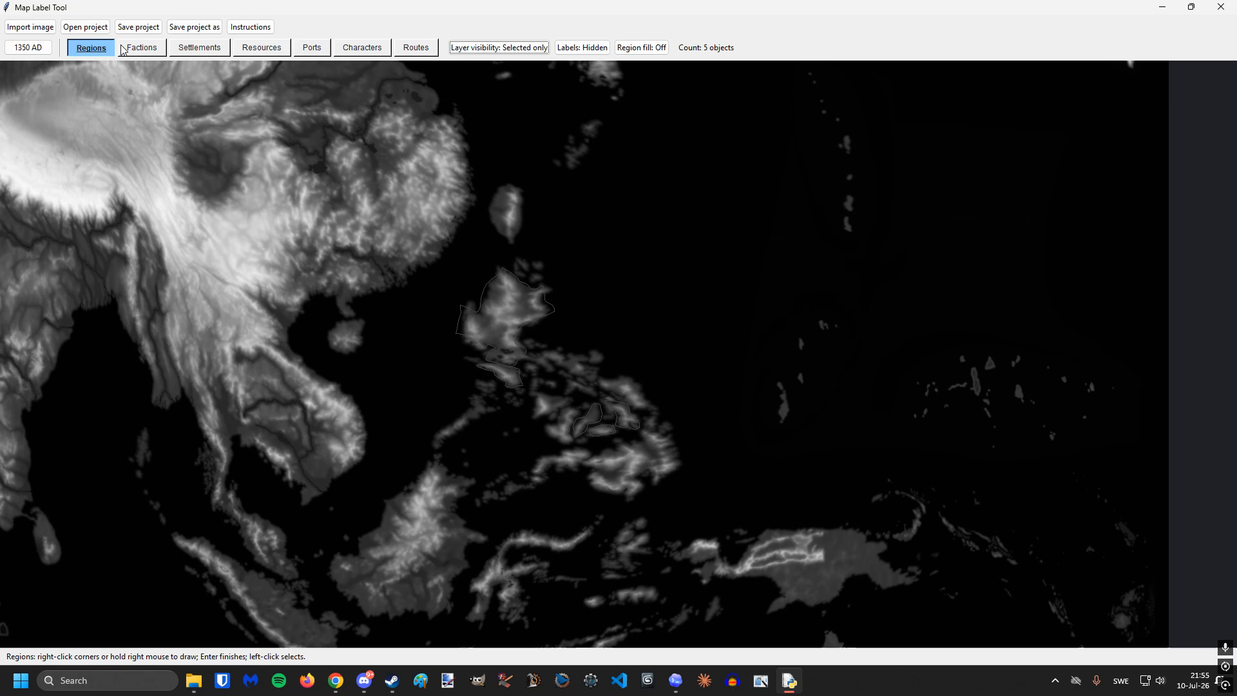
left_click(200, 48)
left_click(263, 48)
left_click(311, 48)
left_click(500, 47)
left_click(500, 48)
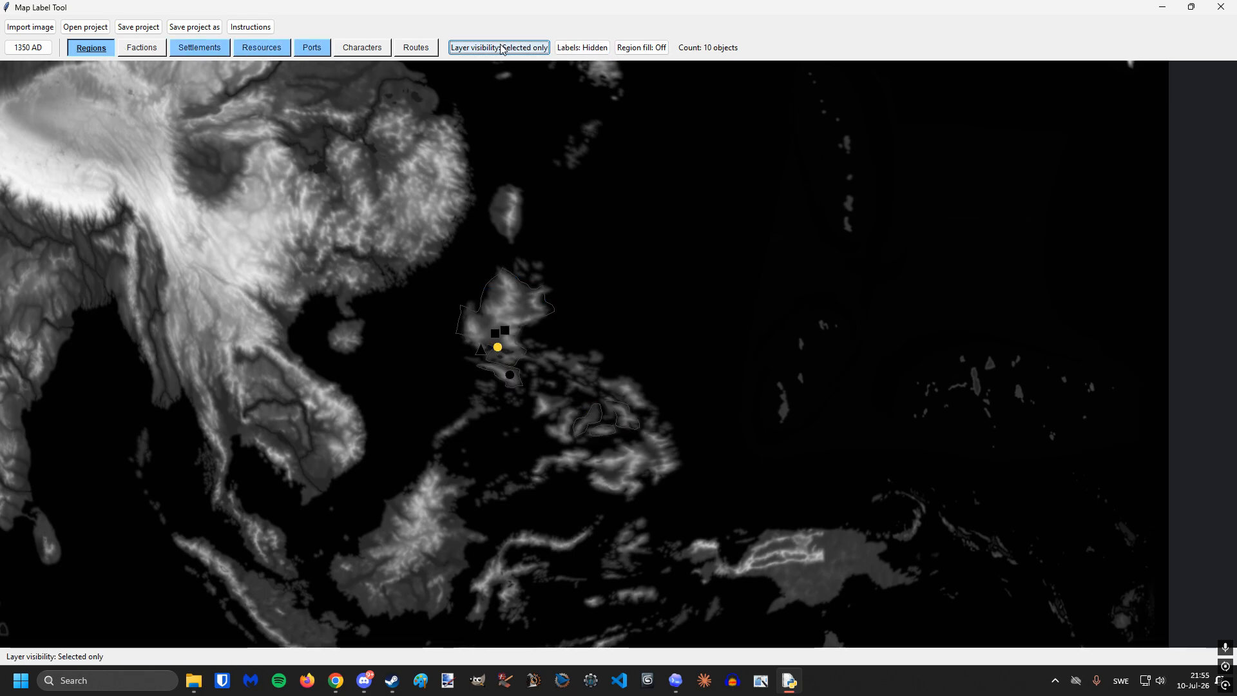
- Turn region fill back on and show the map labels again
scroll(566, 299, "up", 1)
left_click(641, 47)
scroll(534, 363, "up", 1)
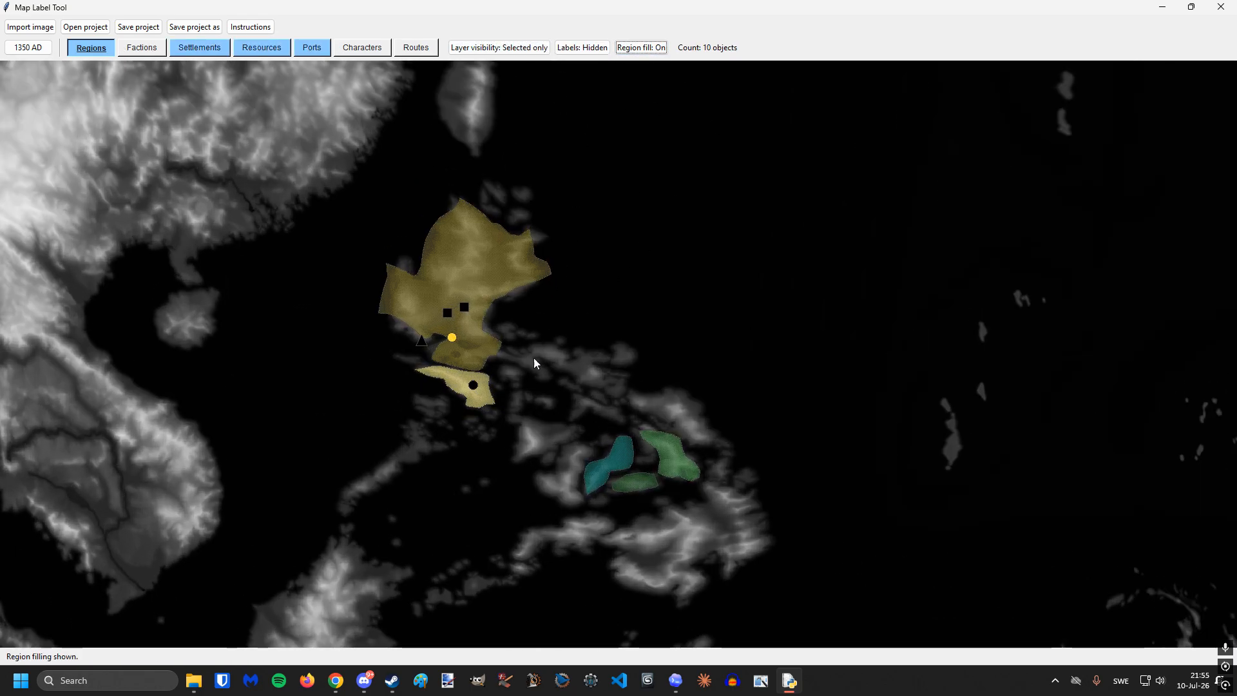
left_click(582, 47)
scroll(545, 354, "down", 2)
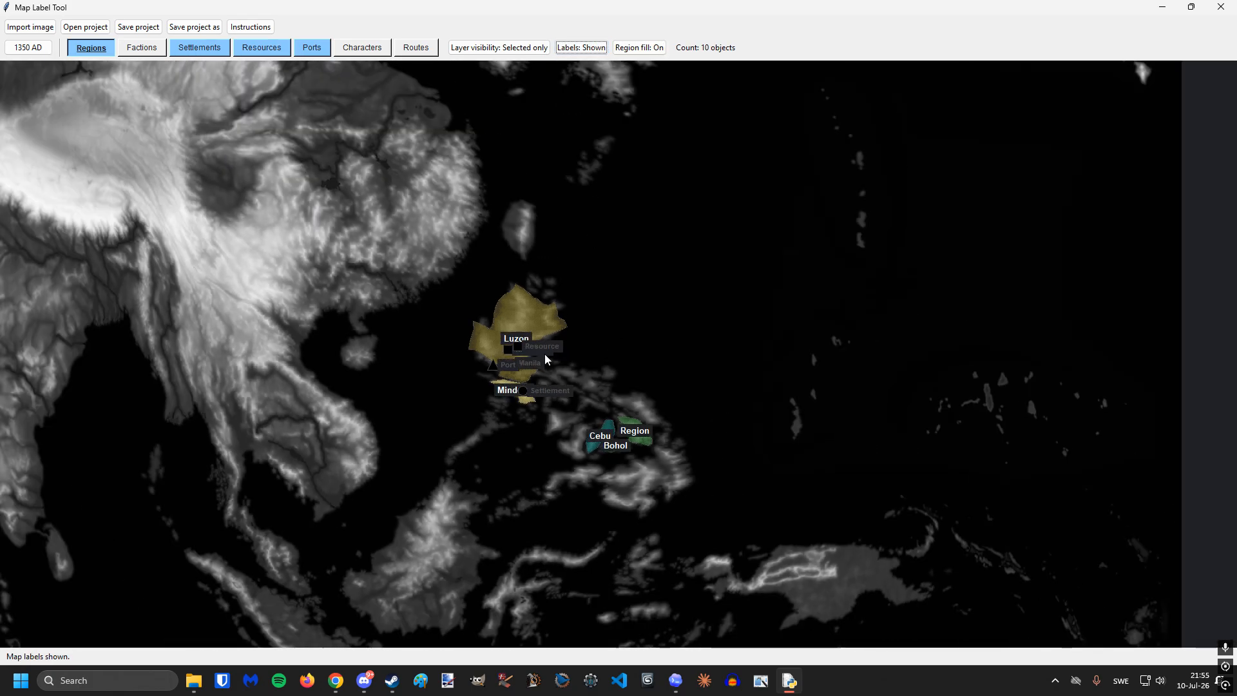
left_click_drag(459, 233, 536, 268)
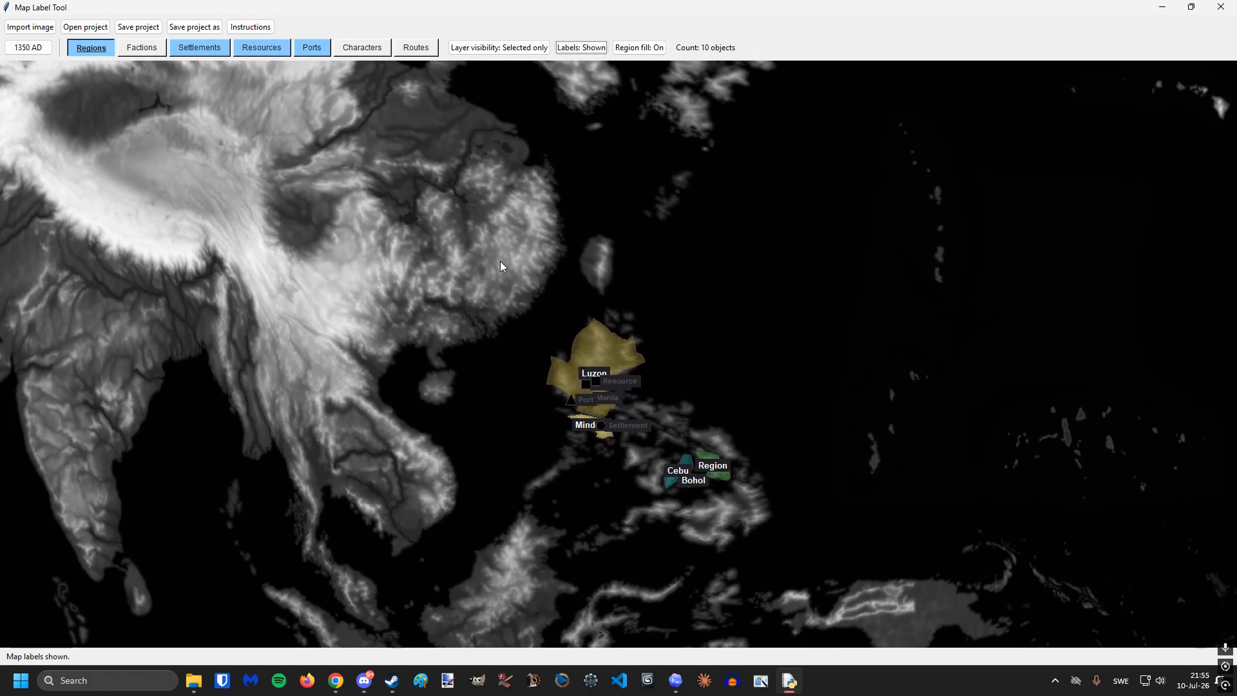
- Open the ATLAS_ASIA_v6 project from the Map Label Tool folder
left_click(103, 29)
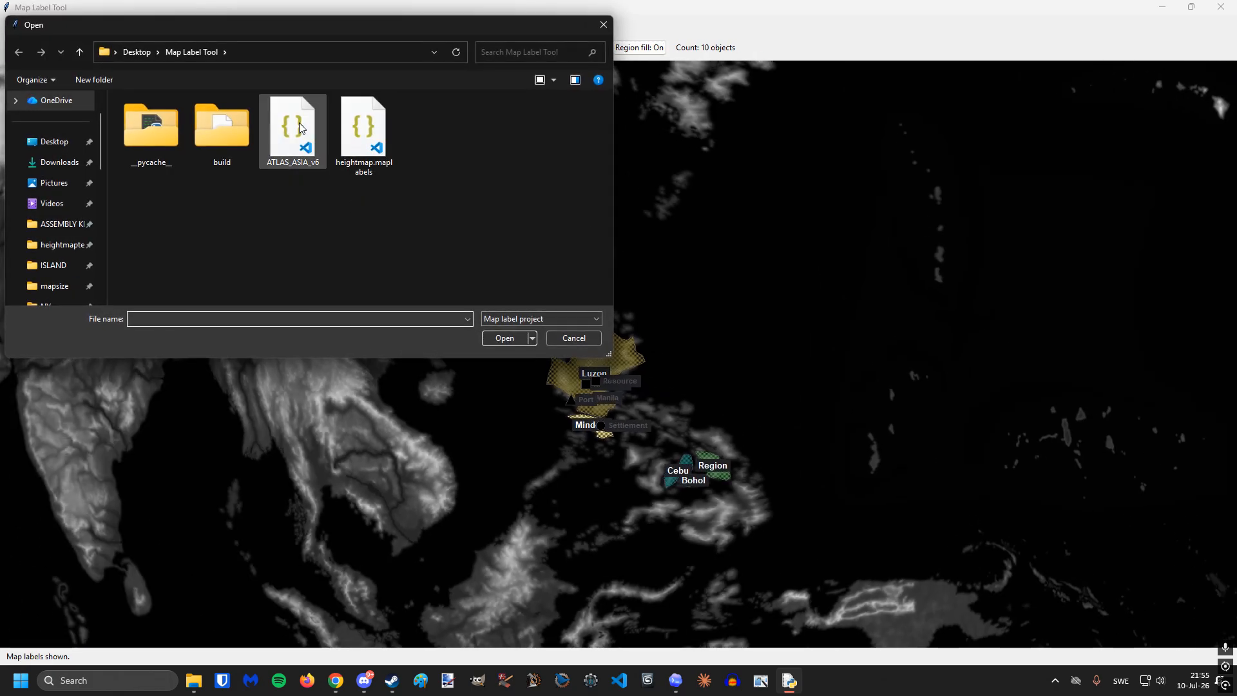
left_click(291, 133)
left_click(491, 329)
left_click(622, 380)
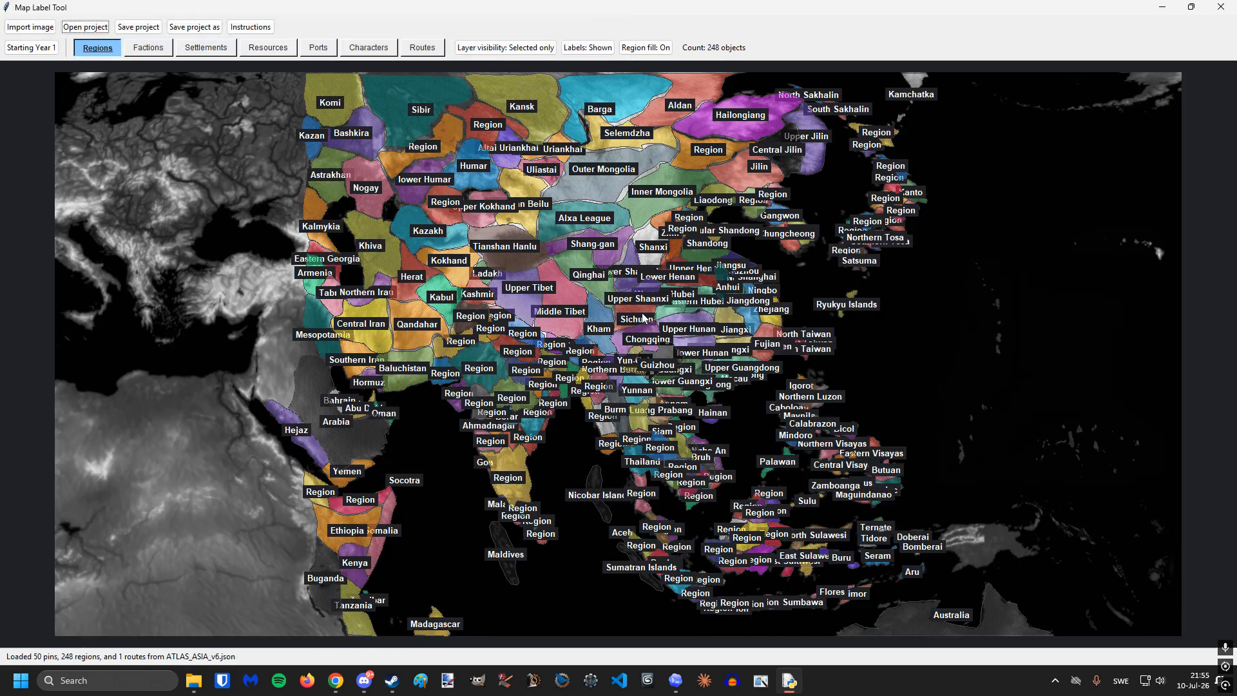
- Hide the labels on the Asia map to view its coloured regions
scroll(714, 410, "up", 1)
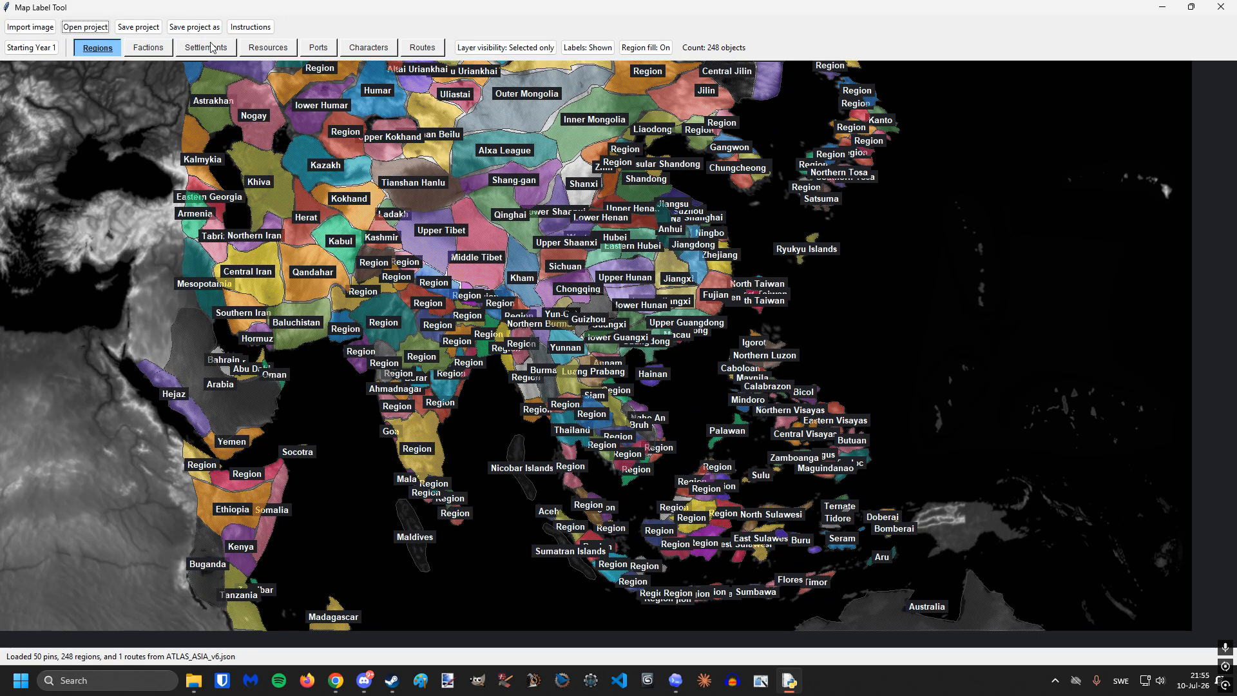
left_click_drag(548, 252, 579, 306)
scroll(580, 306, "up", 1)
left_click(591, 47)
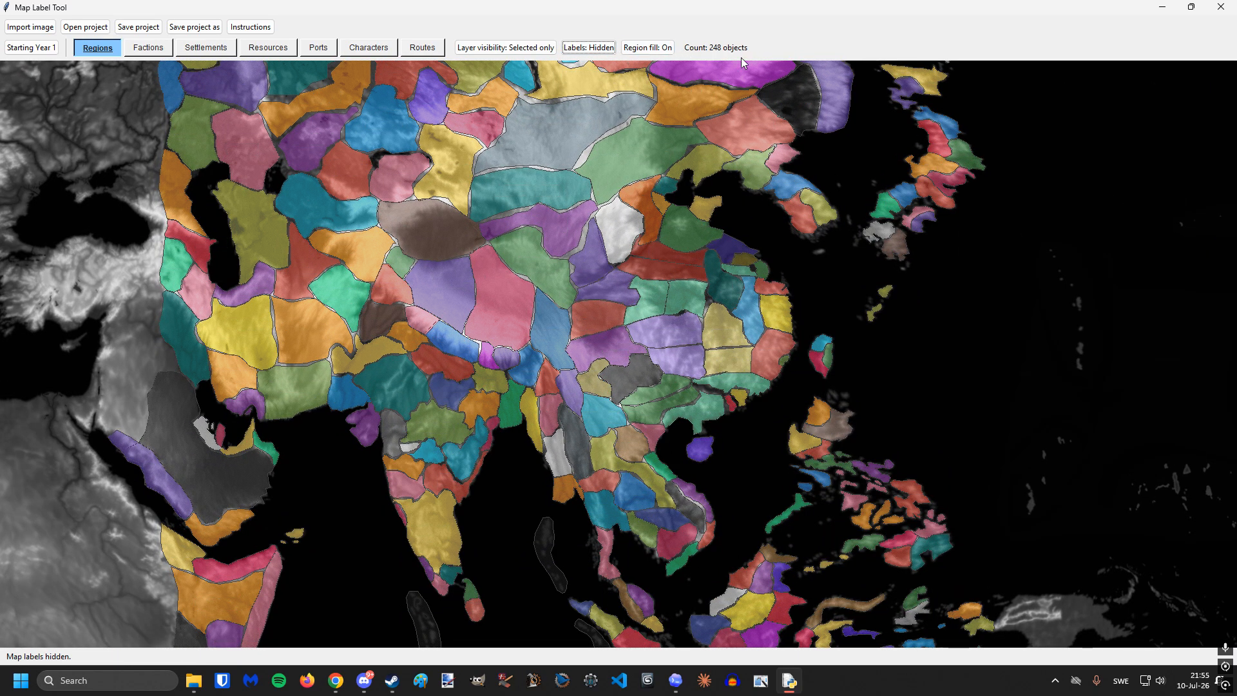
- Inspect the Asian regions, including Sichuan's information, and take a closer look around Middle Tibet
scroll(583, 258, "down", 4)
scroll(512, 361, "up", 1)
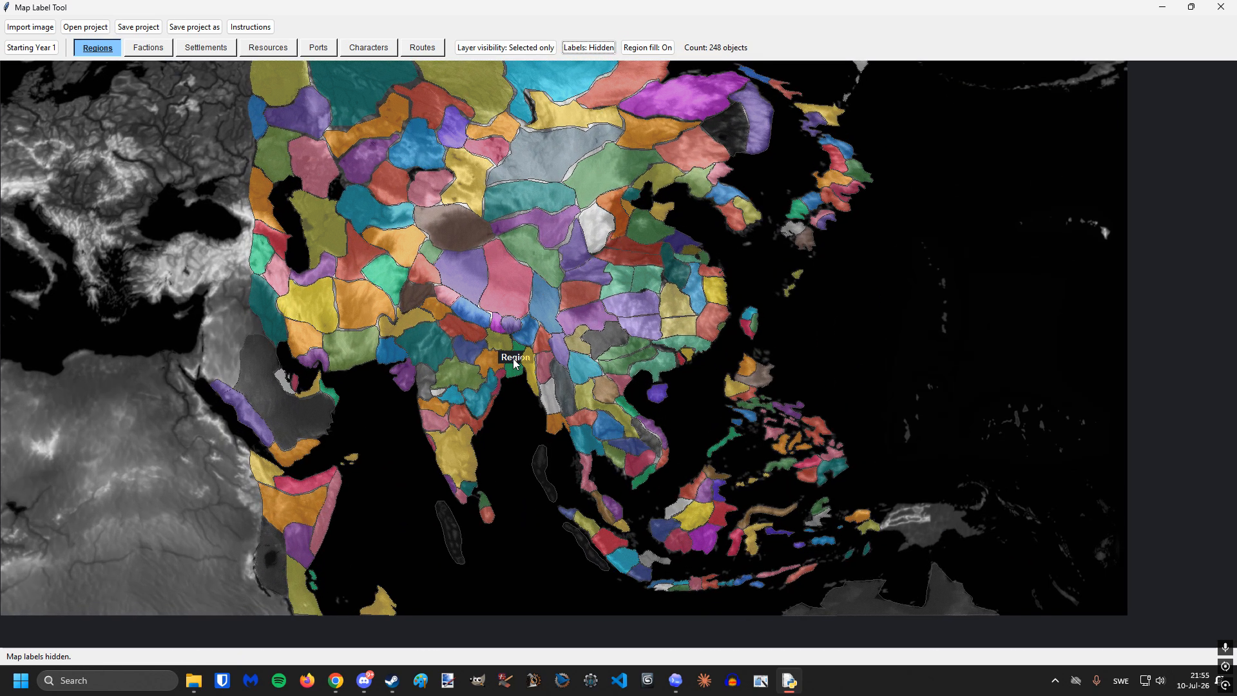
mouse_move(598, 332)
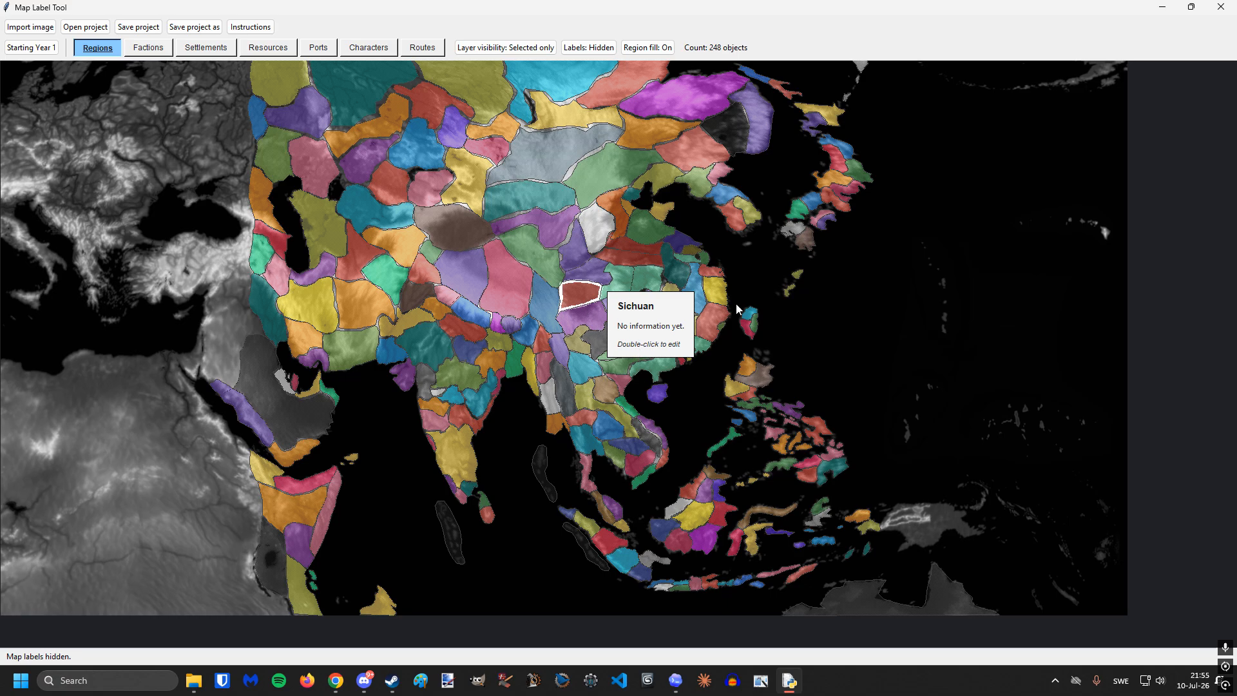
left_click_drag(671, 240, 625, 351)
scroll(673, 347, "up", 3)
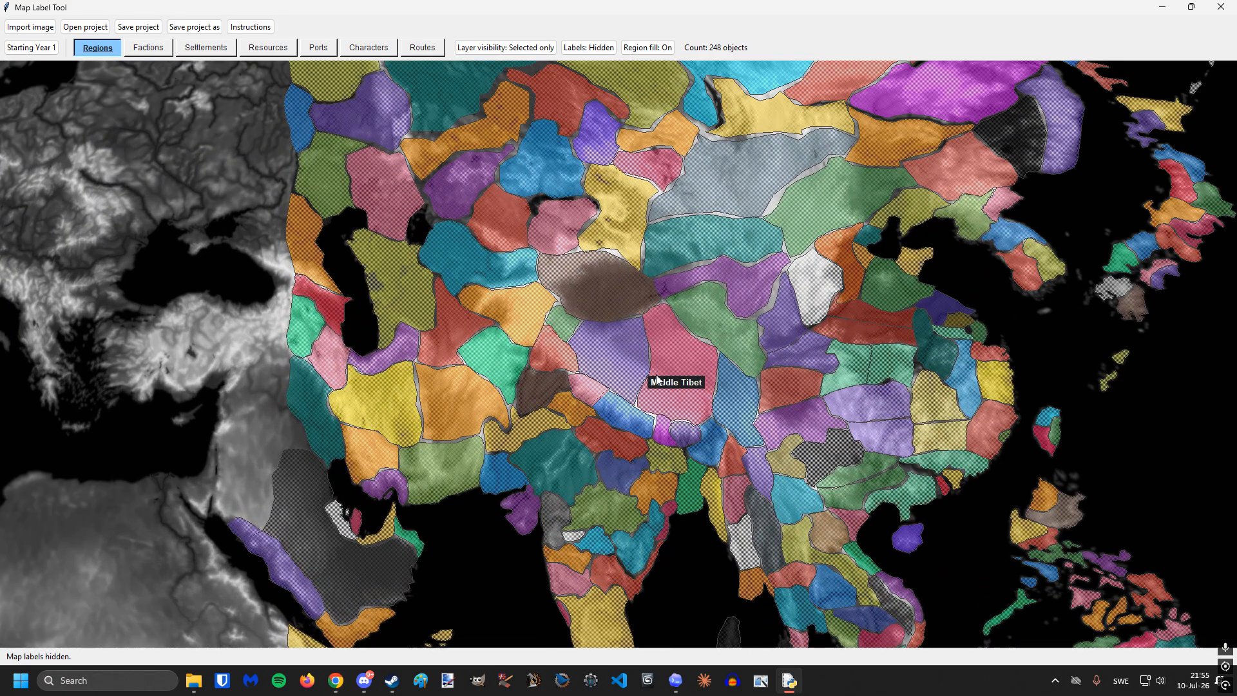